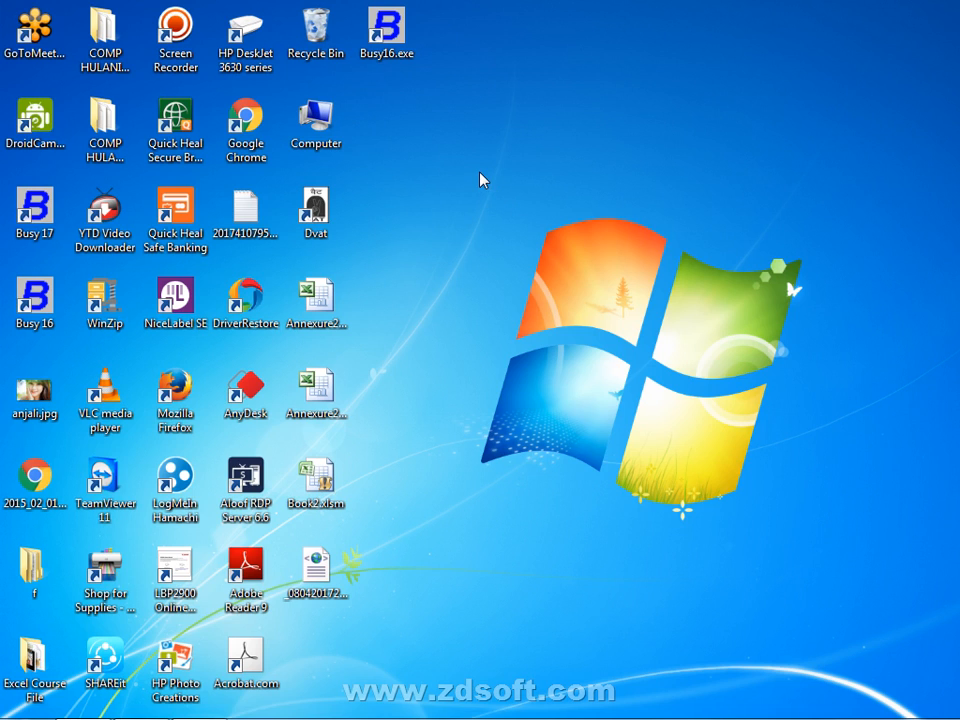
Drag the Busy16.exe, Busy 17 and Busy 16 shortcuts to the top-right corner and select all three
left_click_drag(405, 58, 828, 58)
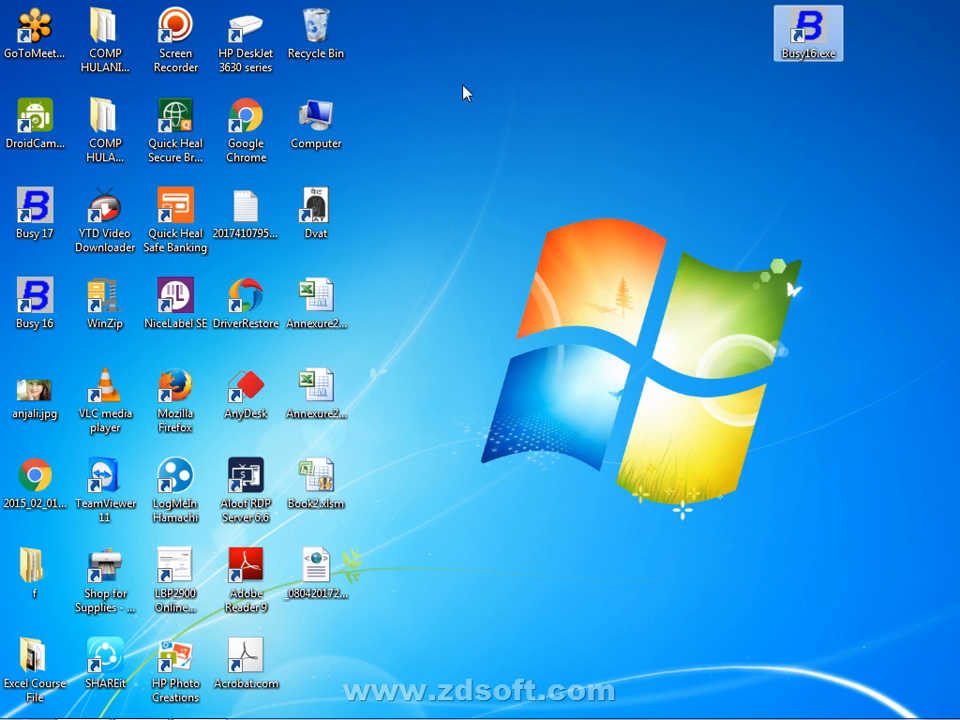
left_click_drag(50, 212, 860, 45)
left_click_drag(35, 298, 905, 48)
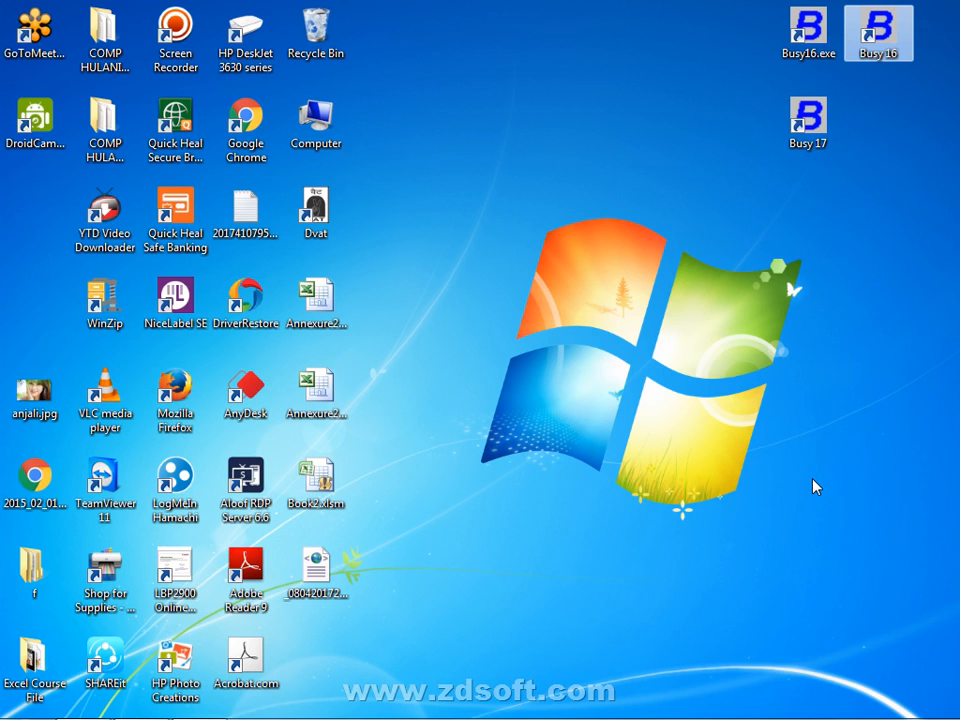
left_click_drag(959, 272, 735, 206)
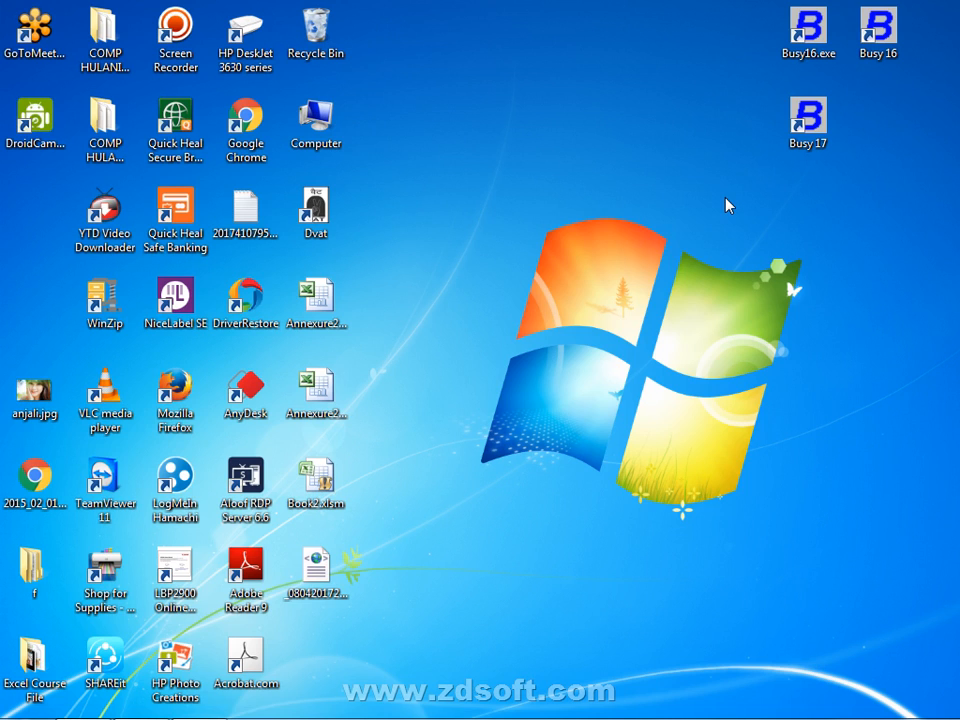
left_click_drag(957, 204, 660, 15)
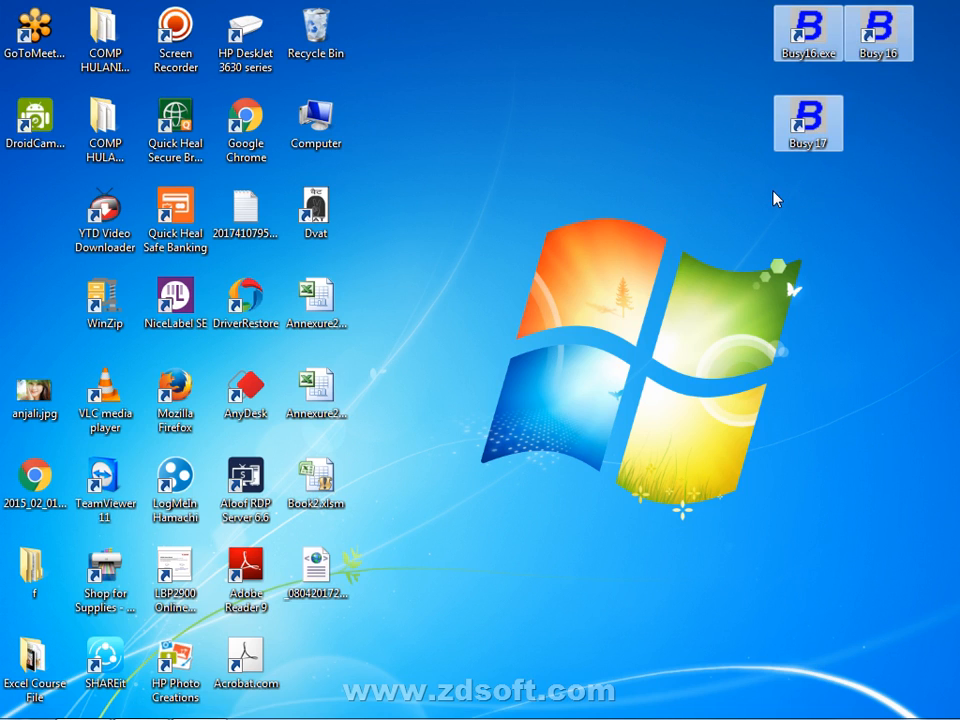
mouse_move(809, 141)
left_mouse_down()
mouse_move(808, 121)
mouse_move(802, 163)
left_mouse_up()
left_click(703, 237)
left_click(806, 128)
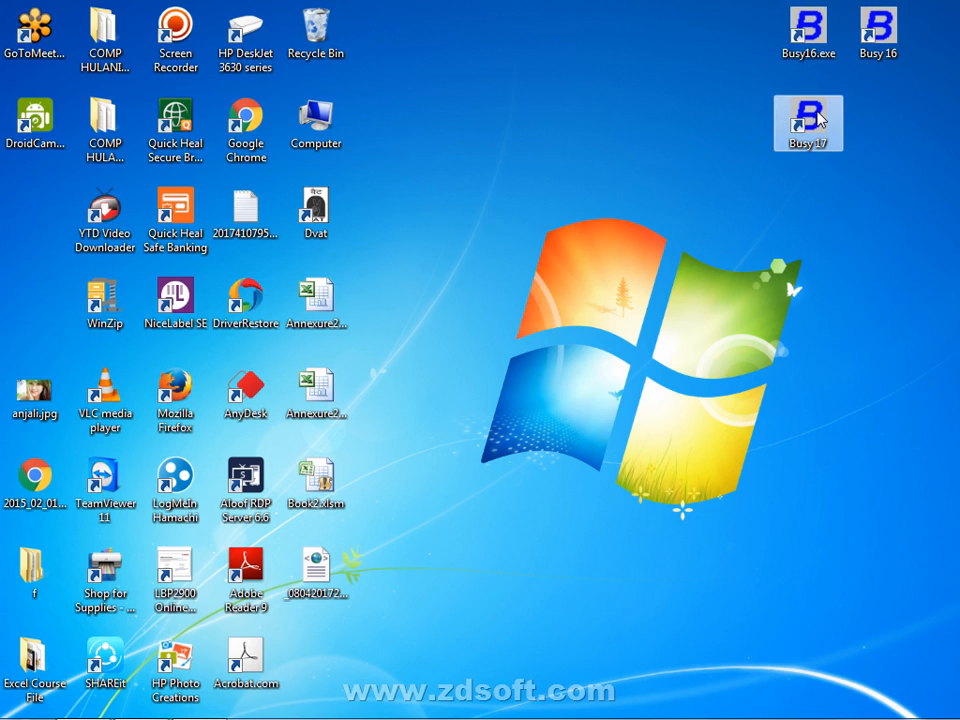
left_click(654, 195)
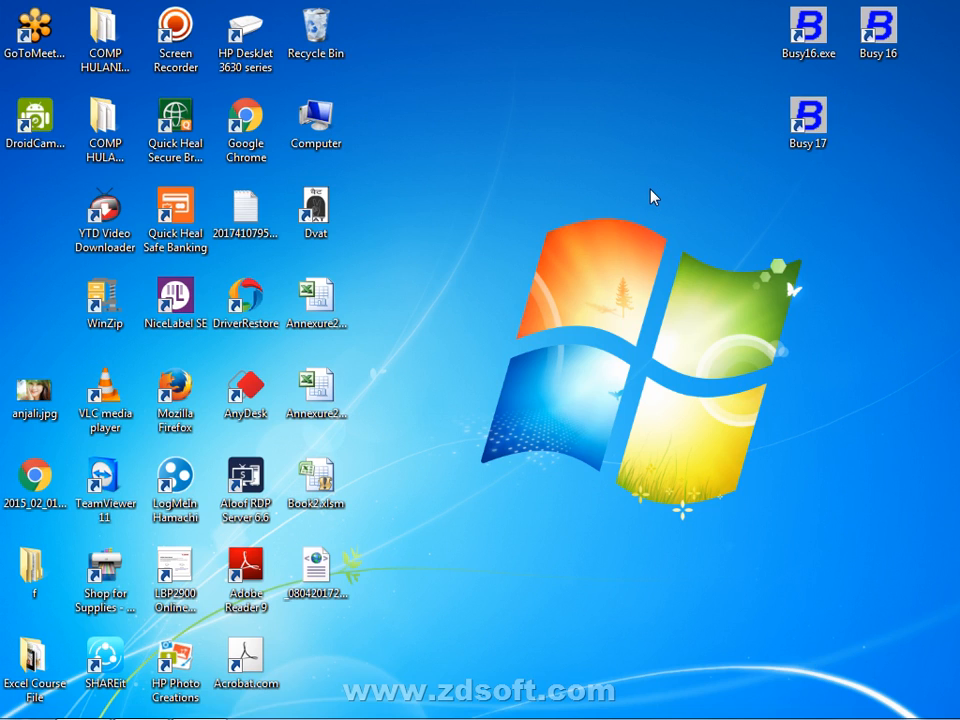
left_click(798, 122)
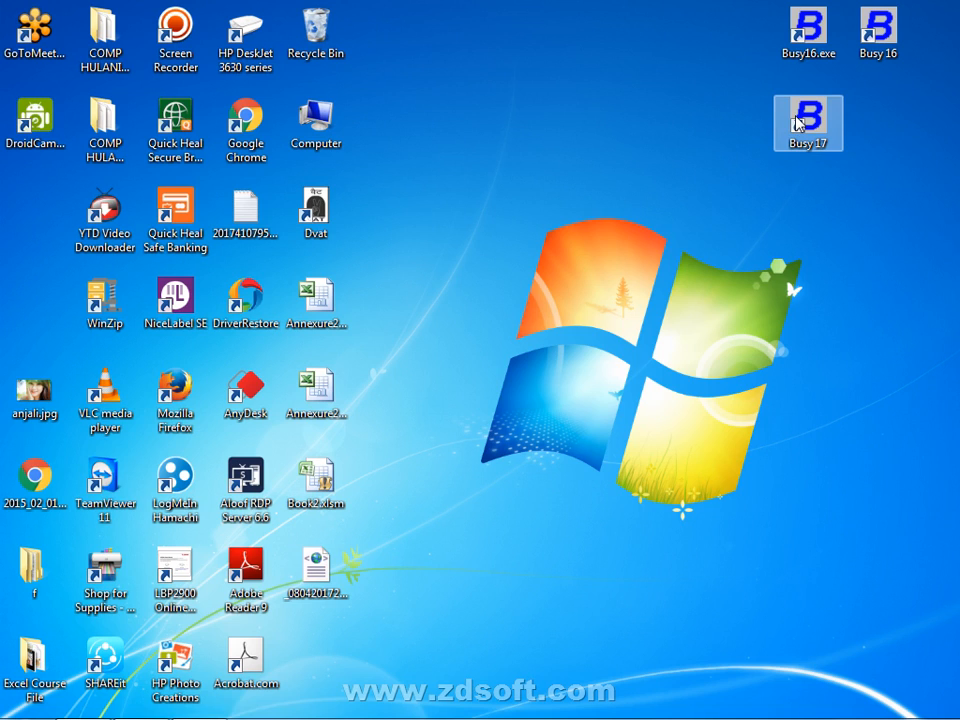
left_click(698, 194)
left_click_drag(713, 106, 957, 218)
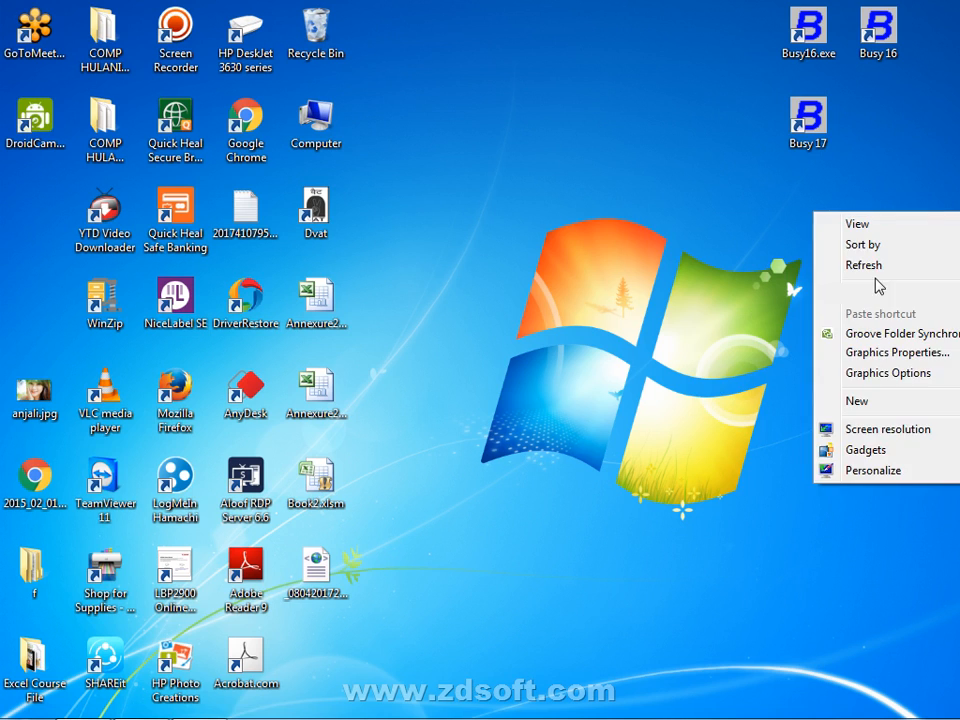
left_click(836, 266)
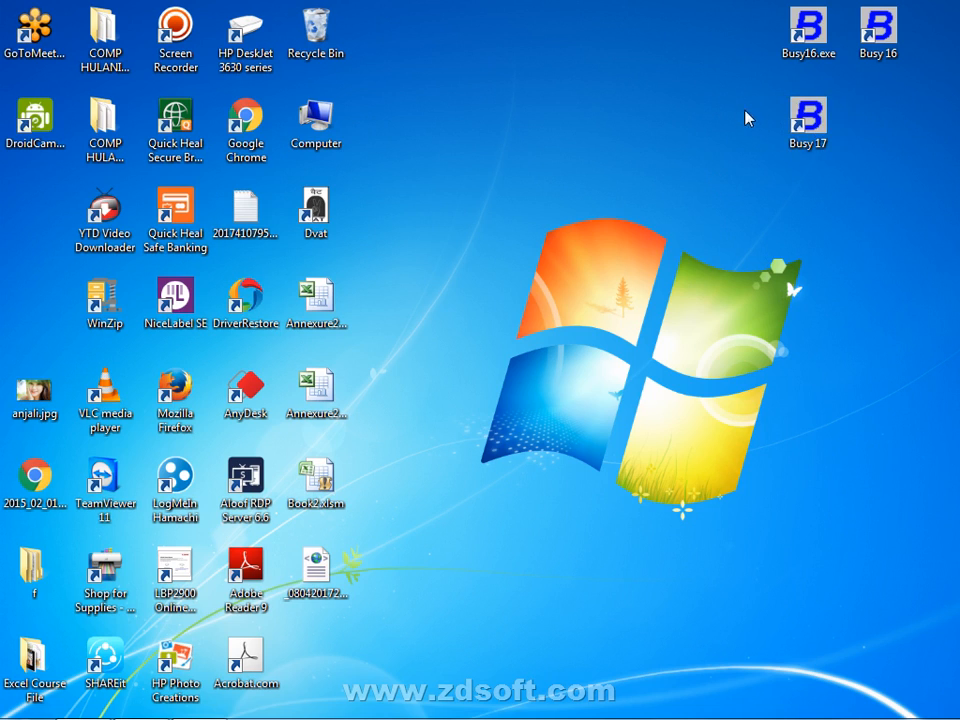
left_click(808, 118)
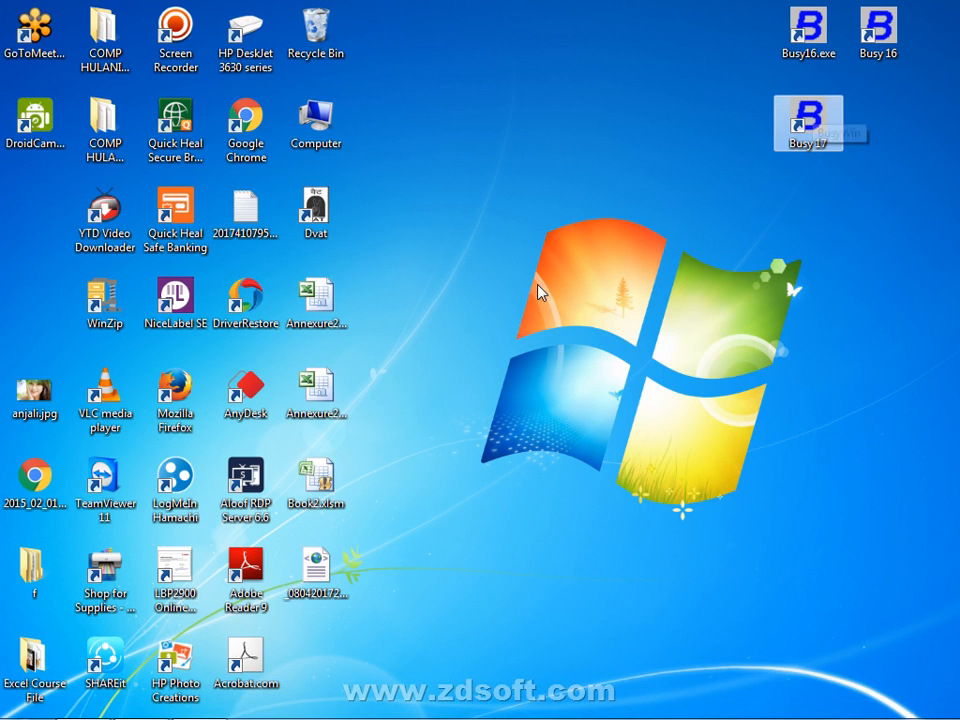
From the Start menu, go through Control Panel to the Uninstall a program list
left_click(25, 701)
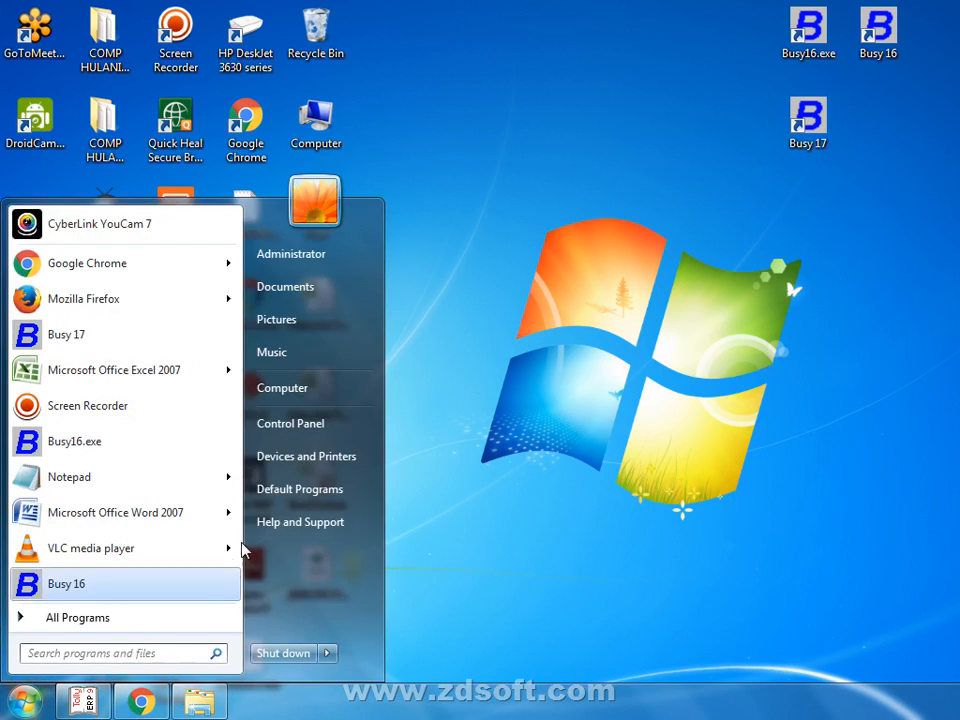
left_click(290, 424)
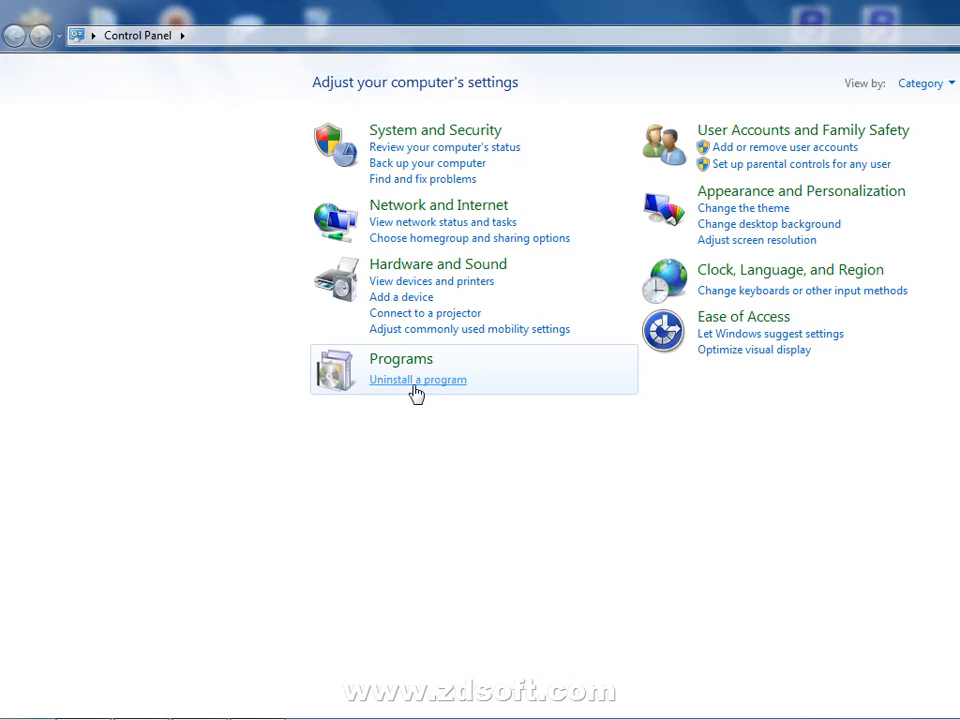
left_click(936, 86)
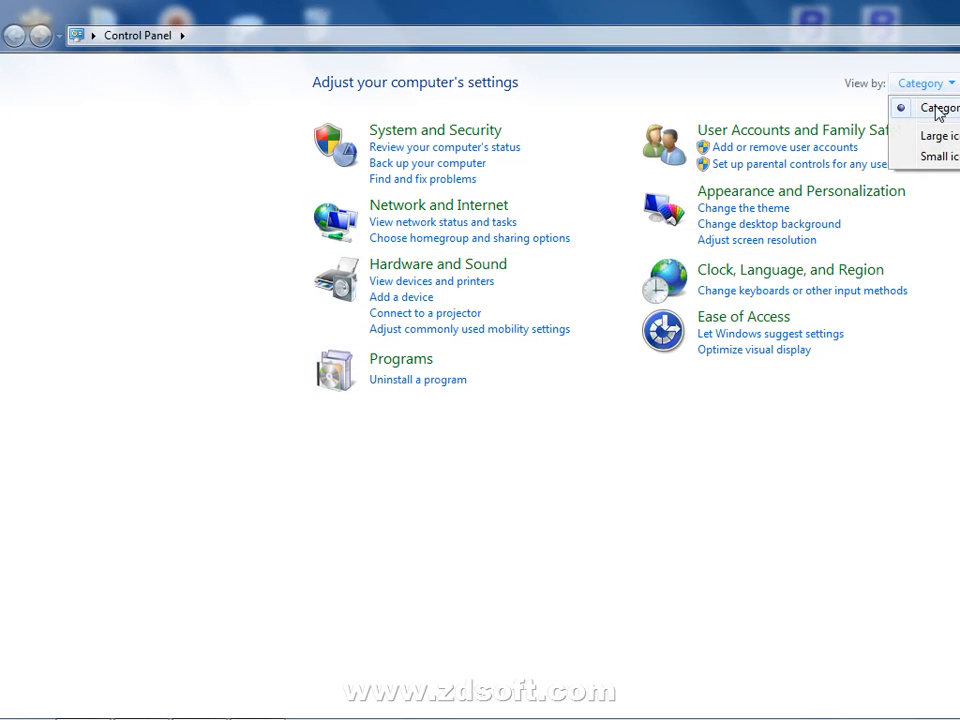
left_click(934, 157)
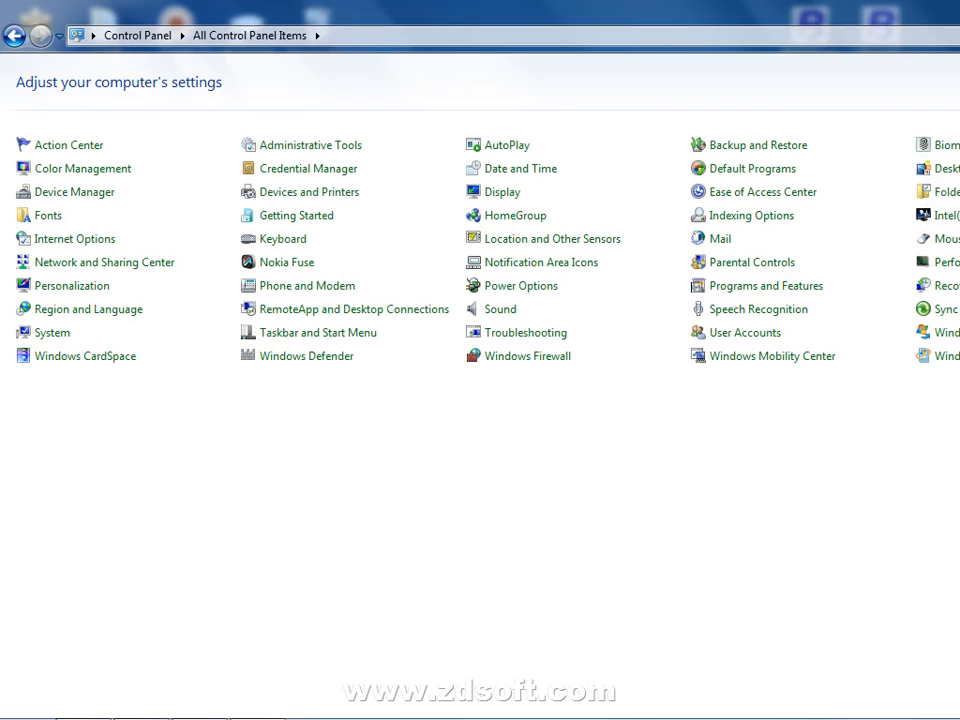
left_click(958, 107)
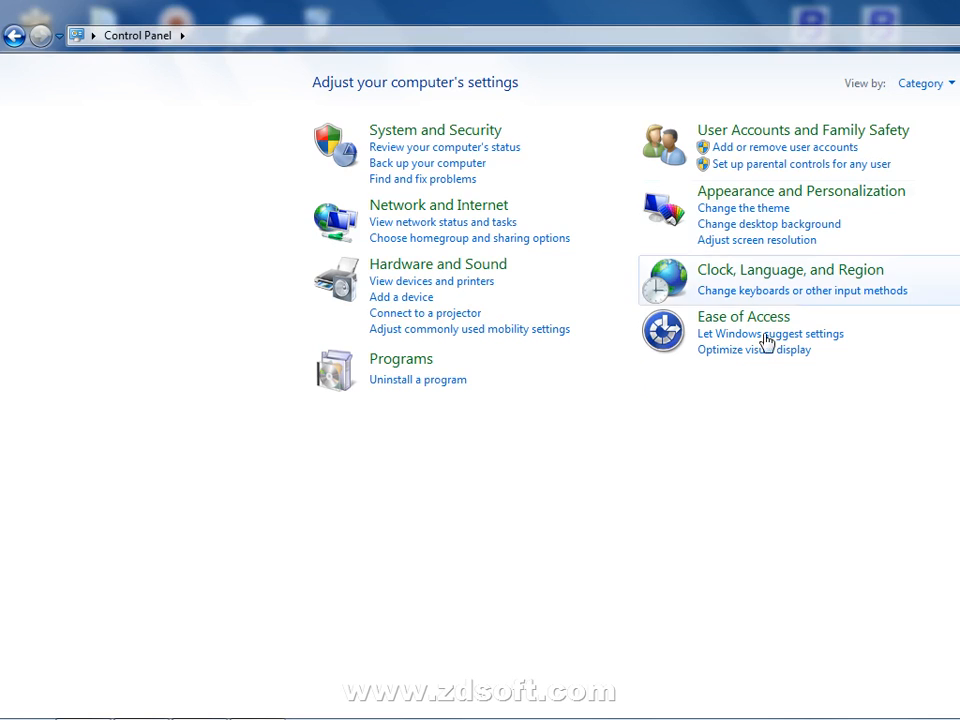
left_click(428, 381)
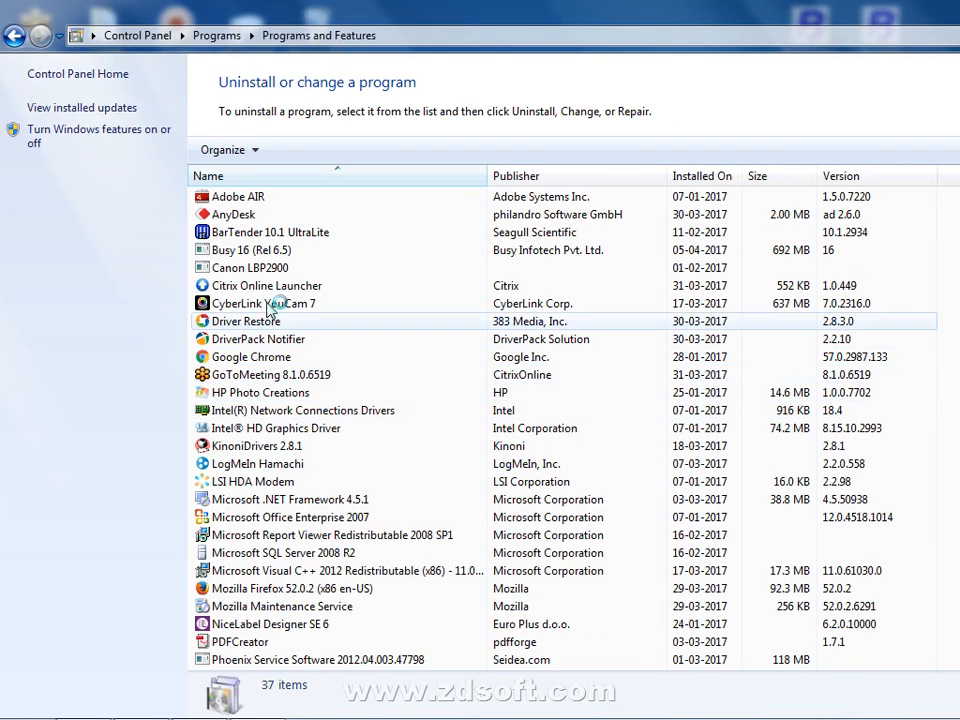
Select Busy 17 (1.2) in the installed programs and request its uninstall
left_click(288, 499)
scroll(288, 500, "down", 5)
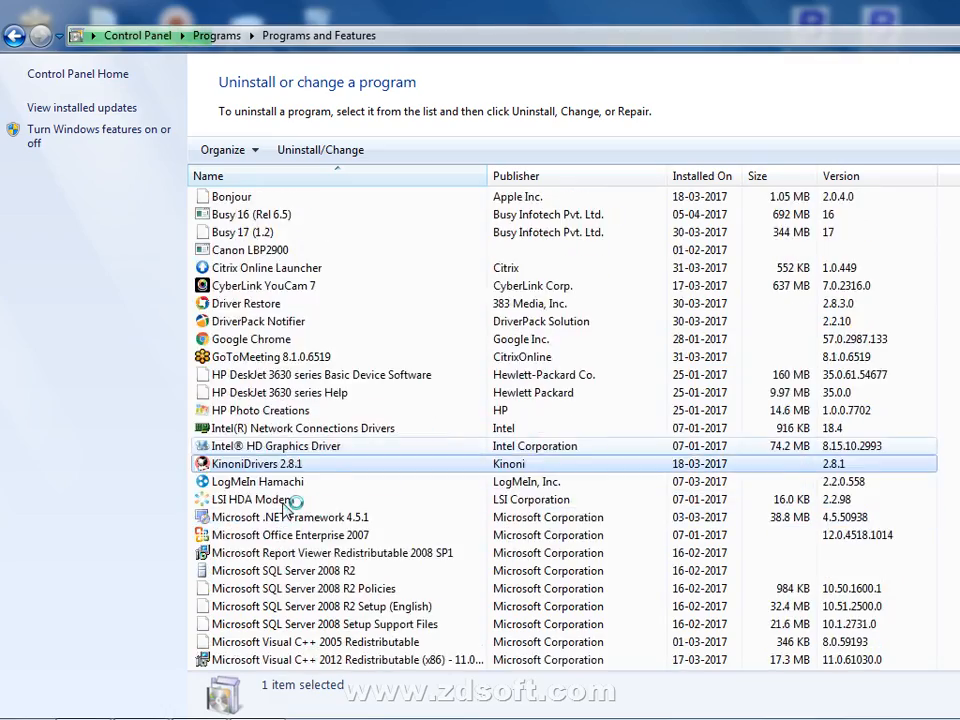
scroll(286, 511, "down", 5)
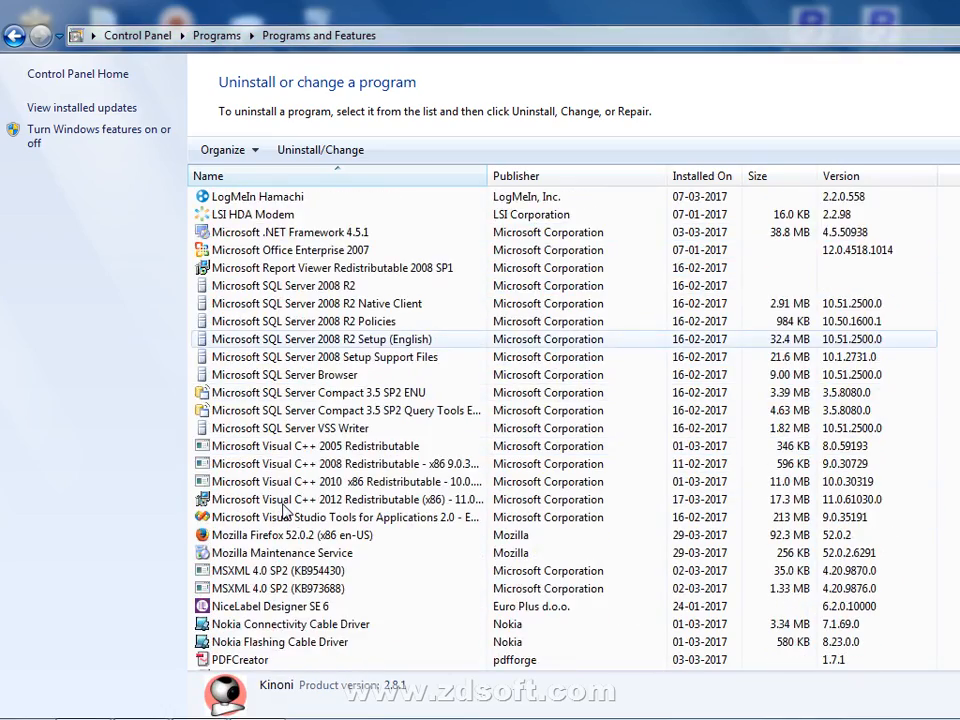
scroll(283, 578, "up", 5)
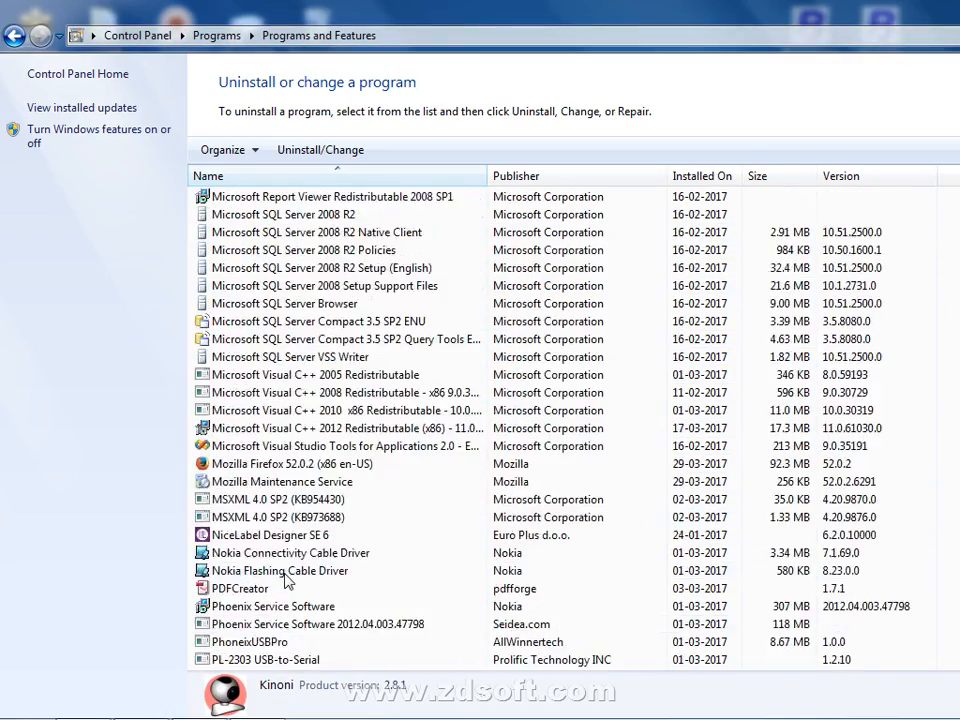
scroll(287, 580, "up", 8)
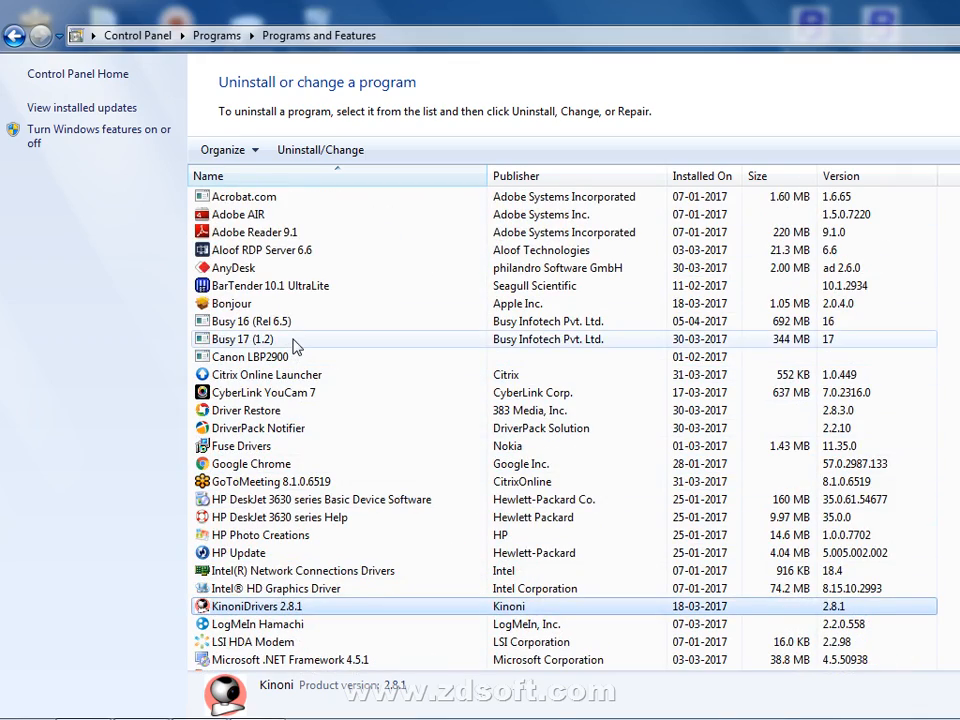
left_click(255, 339)
left_click(300, 151)
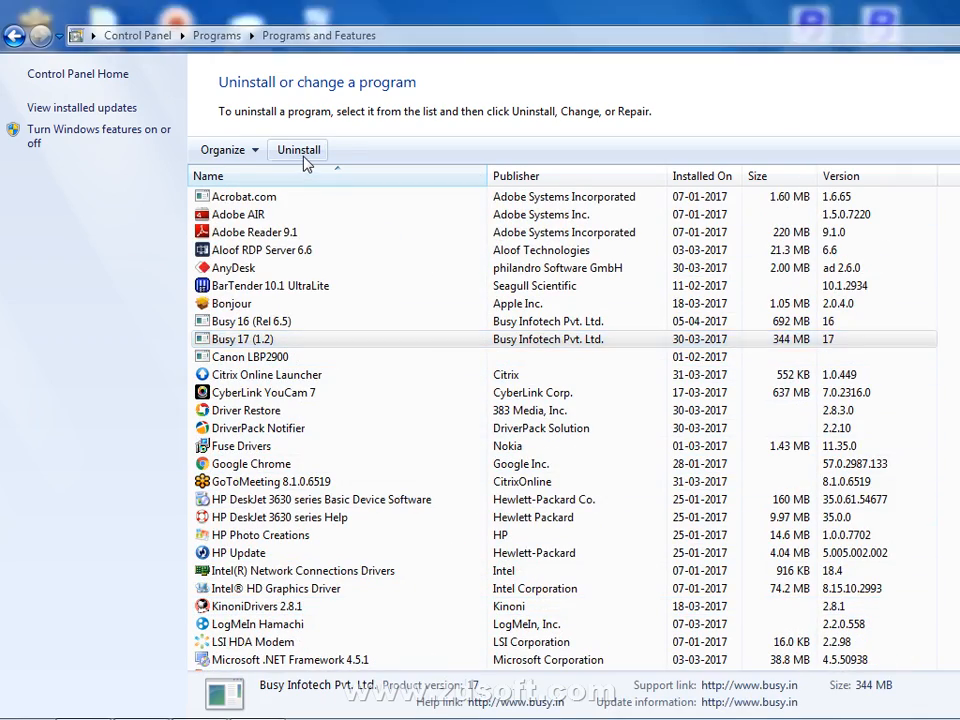
left_click(580, 369)
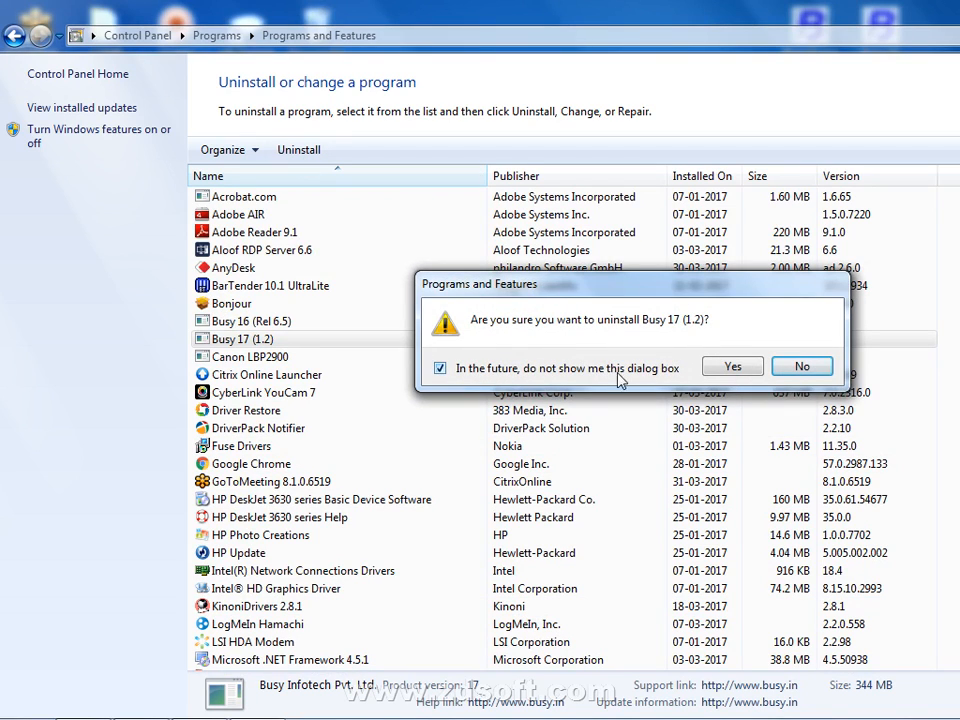
Confirm removing Busy 17 (1.2), refresh the desktop, and bring back the uninstall progress window
left_click(726, 367)
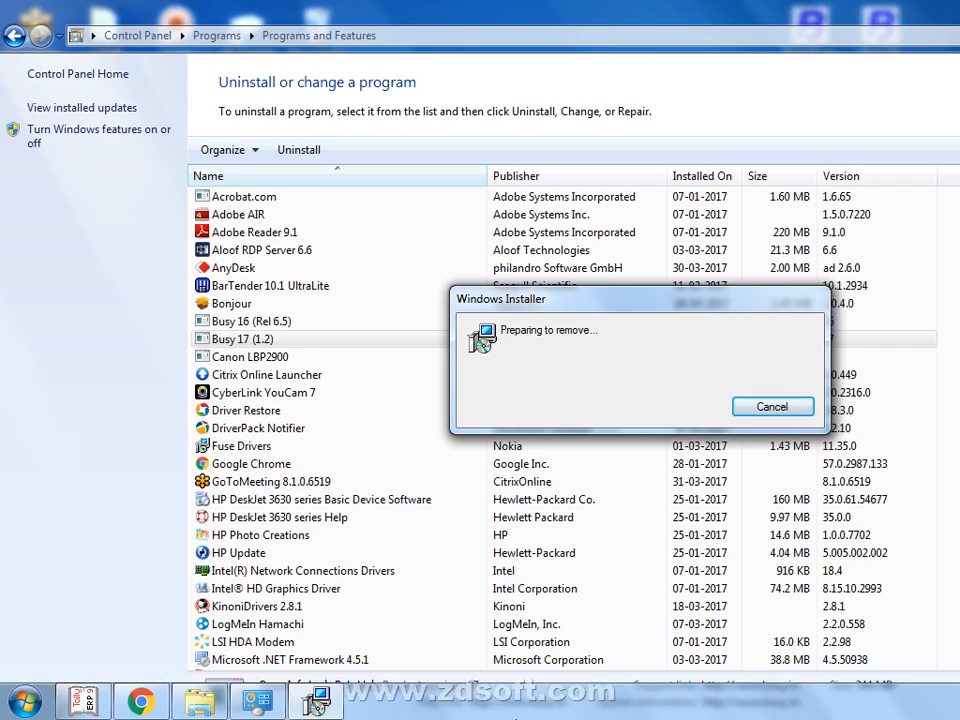
right_click(518, 706)
left_click(621, 626)
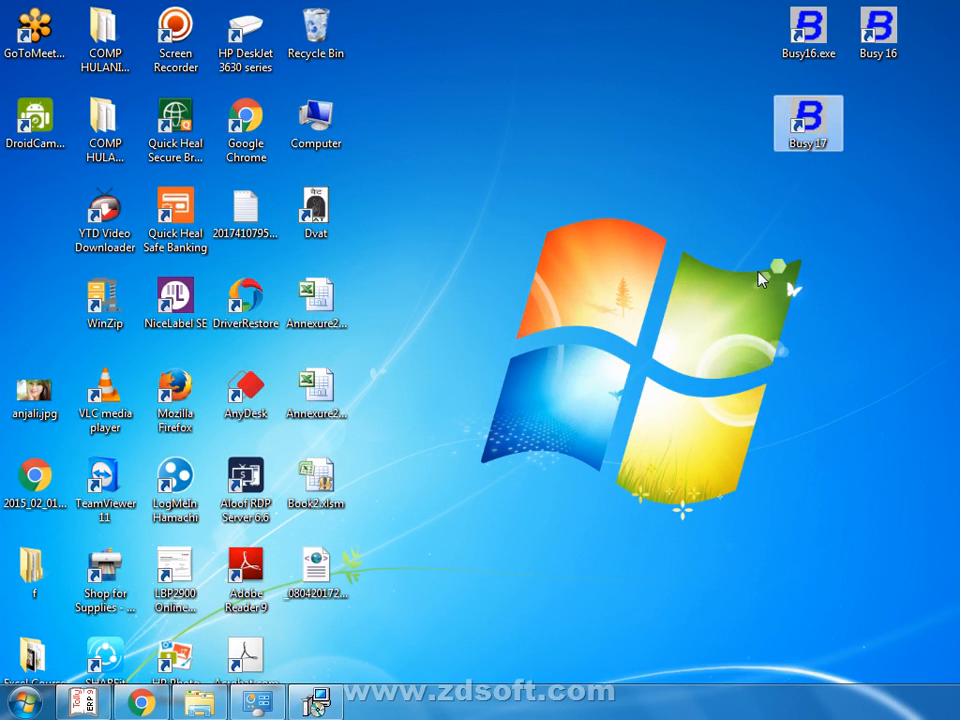
right_click(758, 272)
left_click(826, 327)
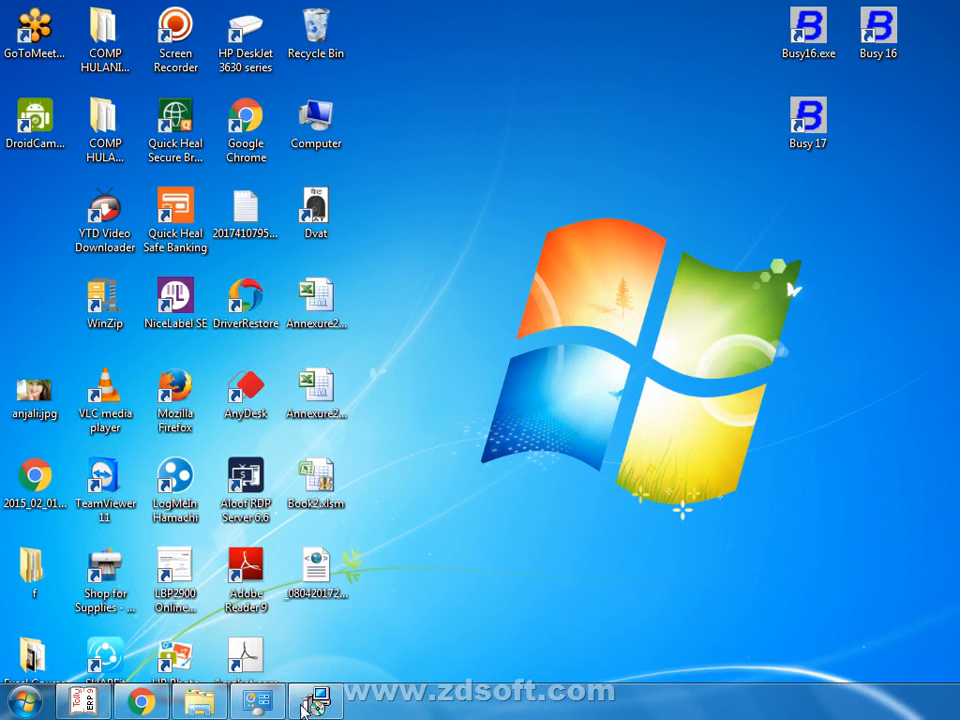
left_click(315, 703)
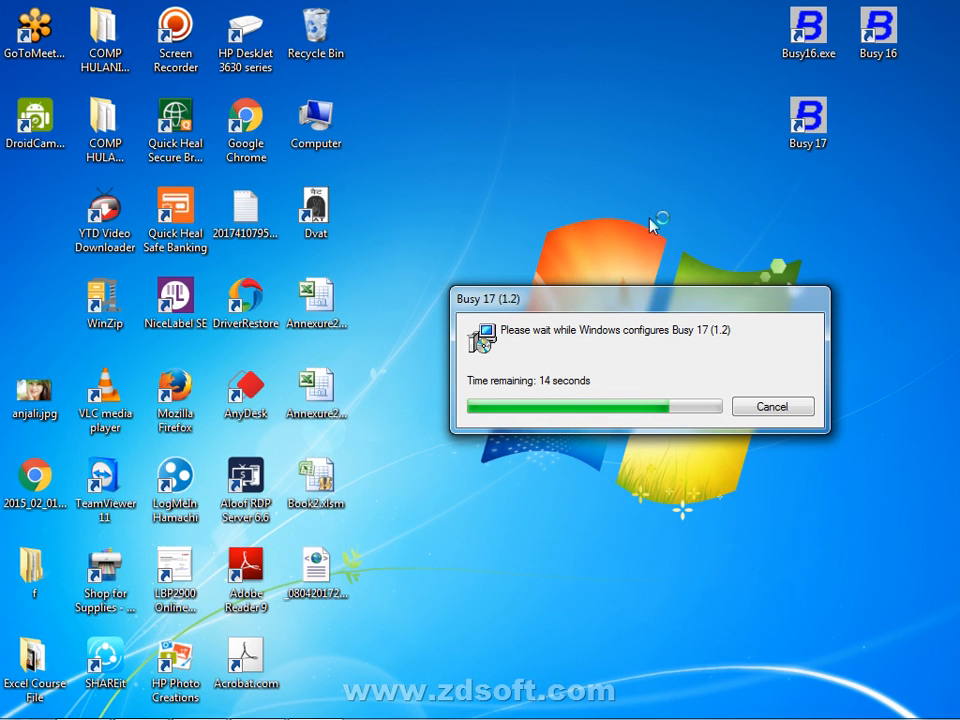
Refresh the desktop again and bring forward the Chrome window with the Tally download page
right_click(651, 220)
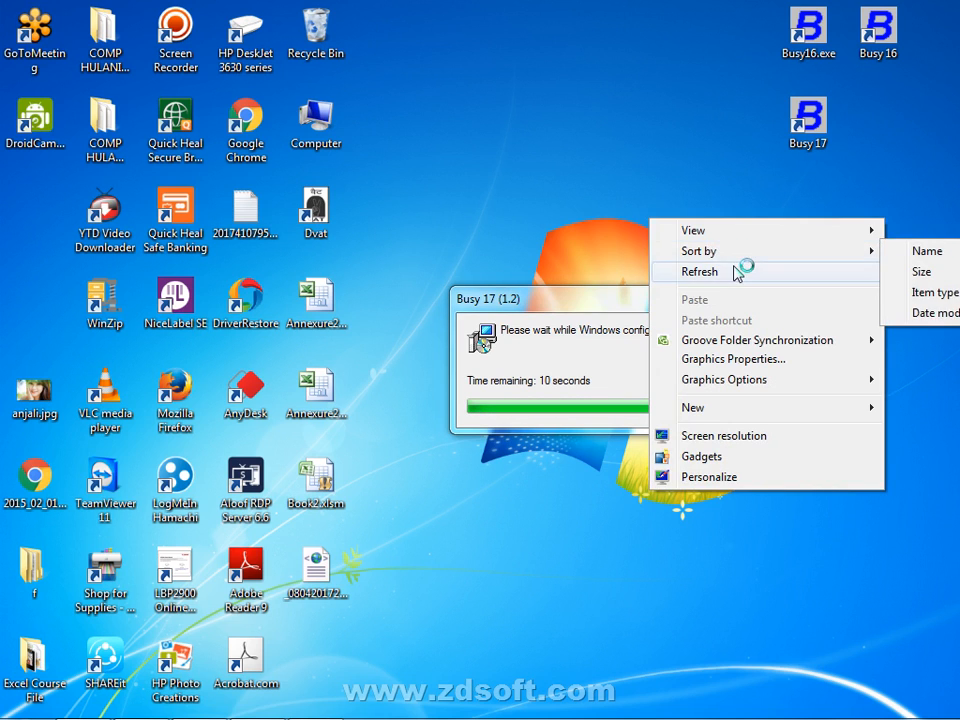
left_click(726, 272)
mouse_move(313, 705)
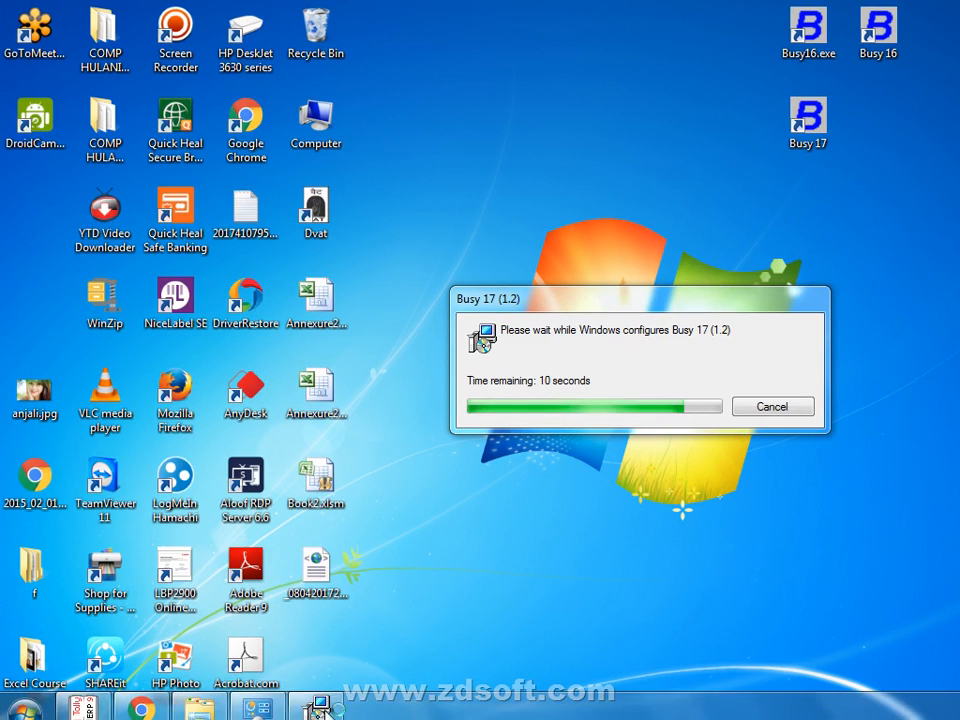
left_click(141, 700)
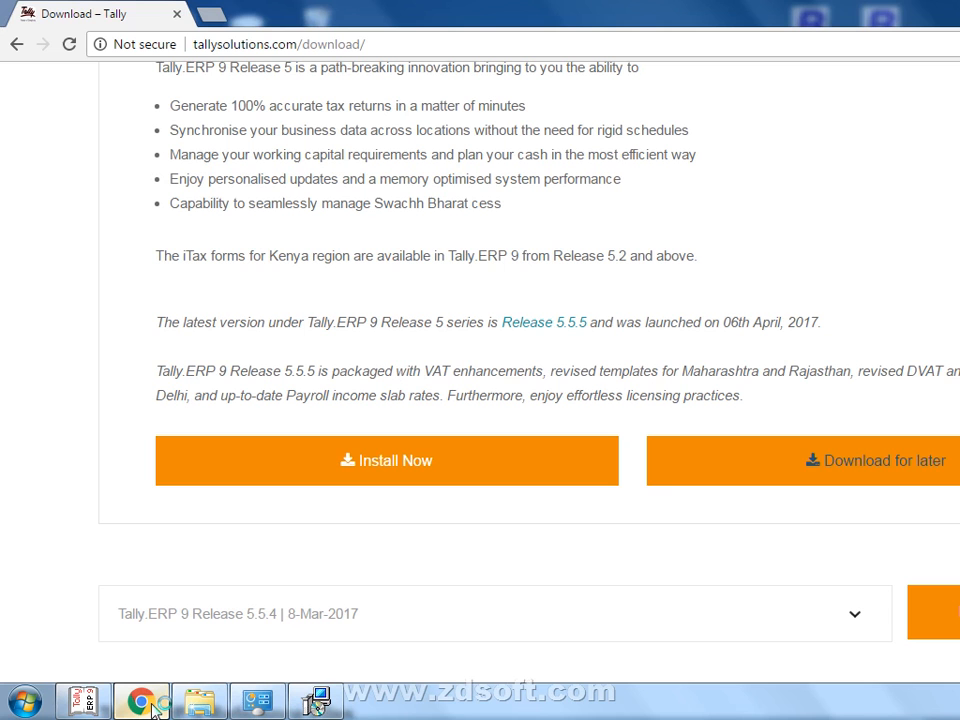
Search Google for 'busywin/busydata', open the busy.in downloads result, then go back
left_click(375, 39)
type("bu")
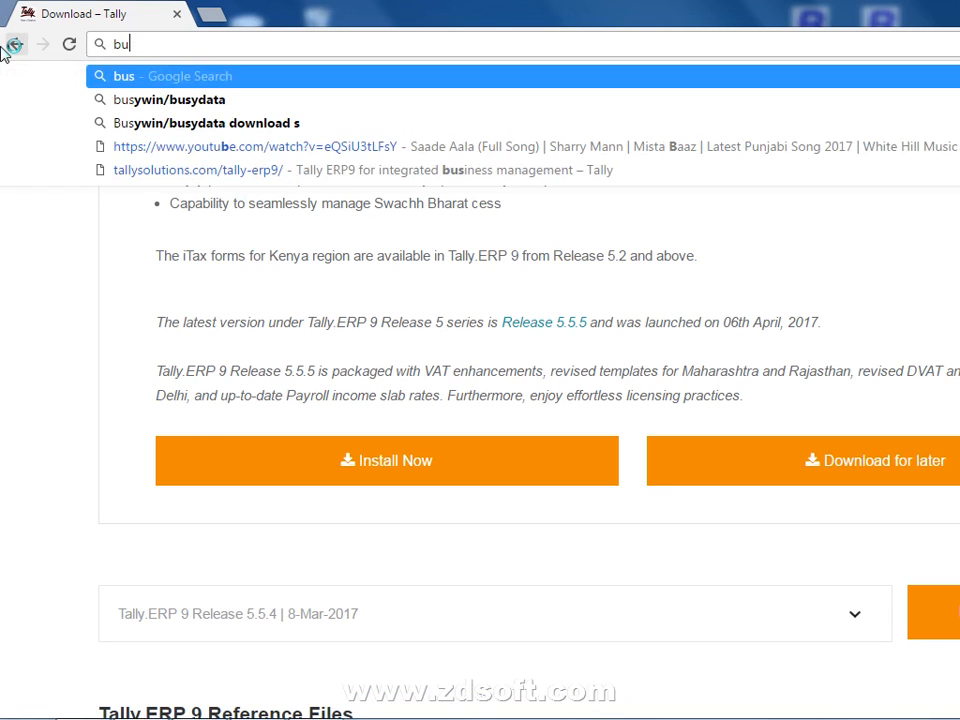
type("sywi")
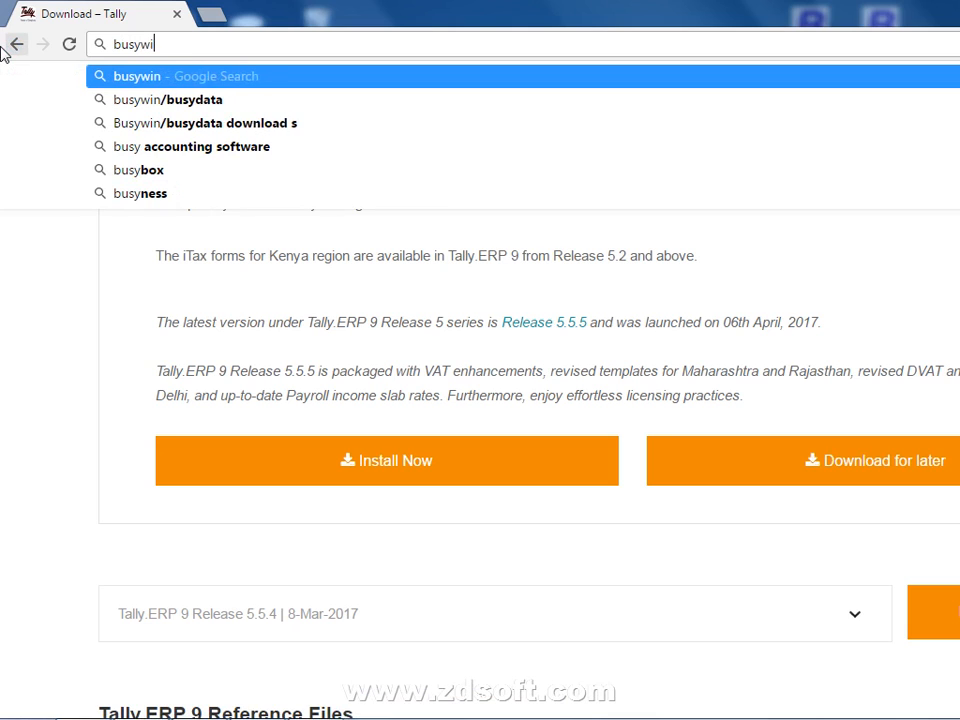
type("n/bus")
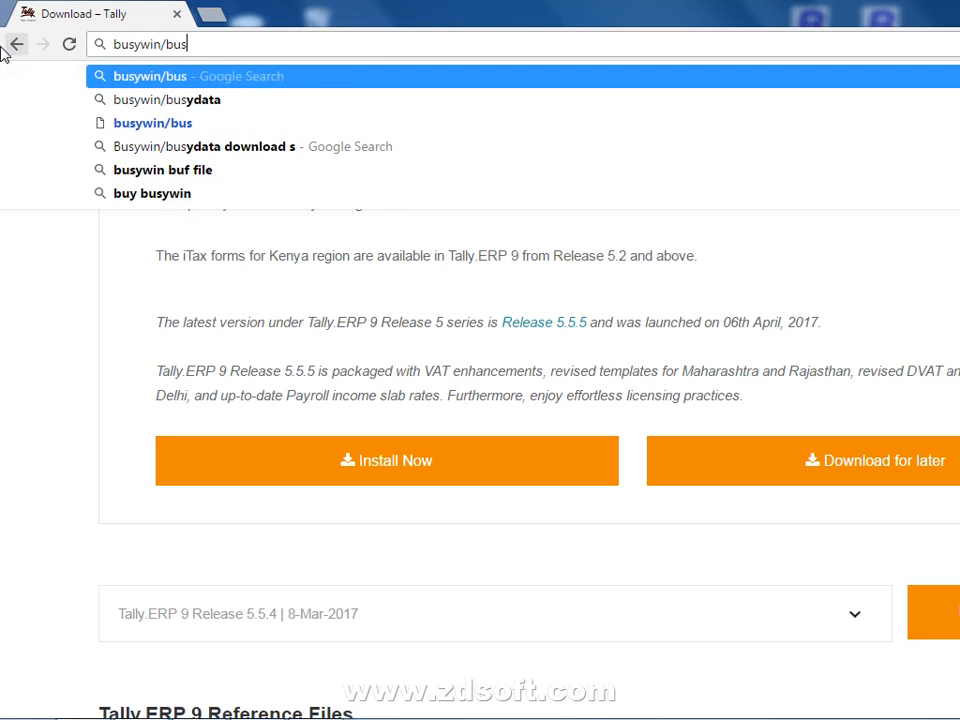
type("ydata")
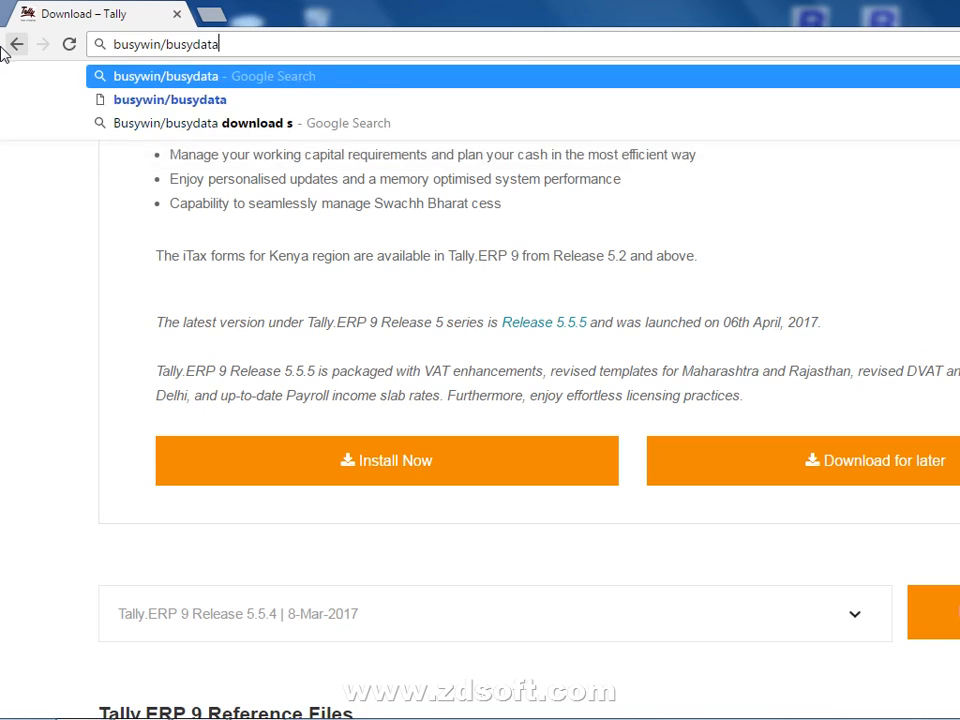
key("Return")
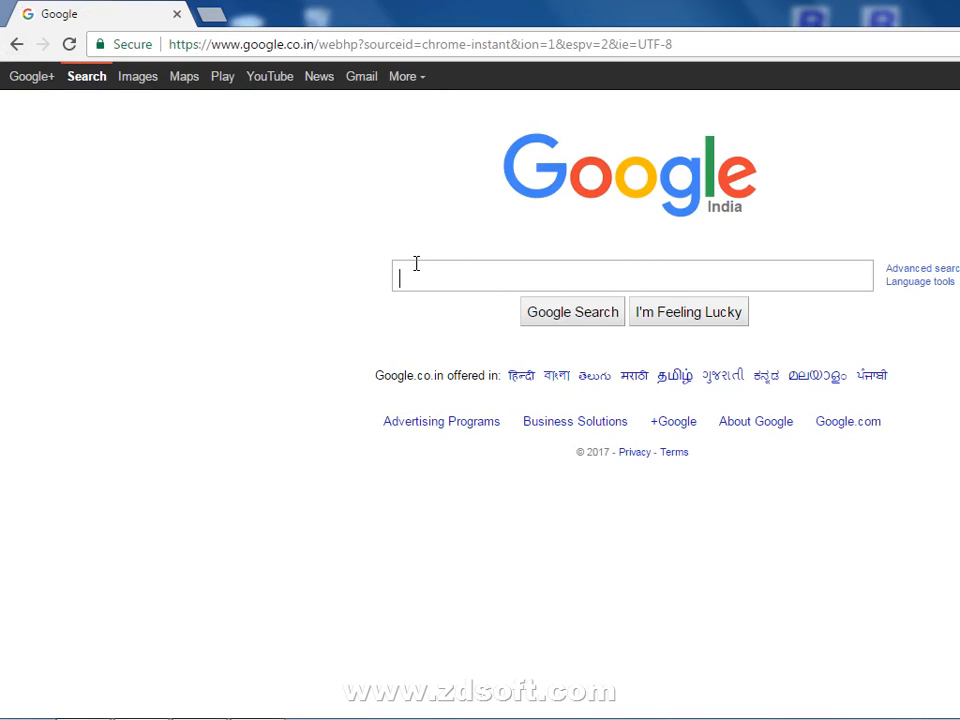
type("busywin")
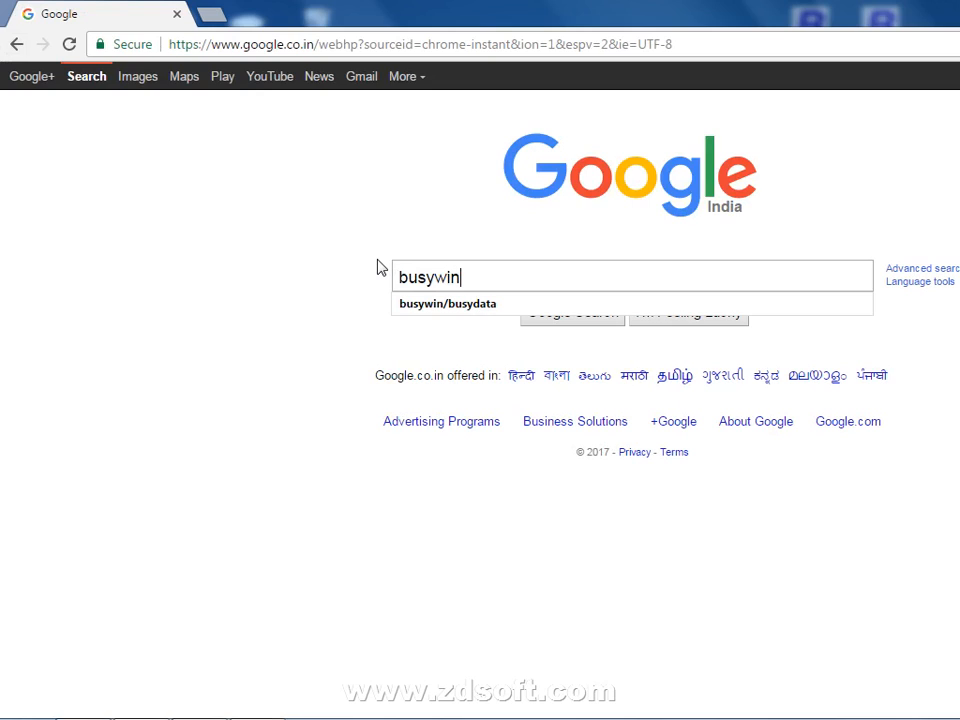
type("/bis")
key("BackSpace")
key("BackSpace")
key("Down")
key("Return")
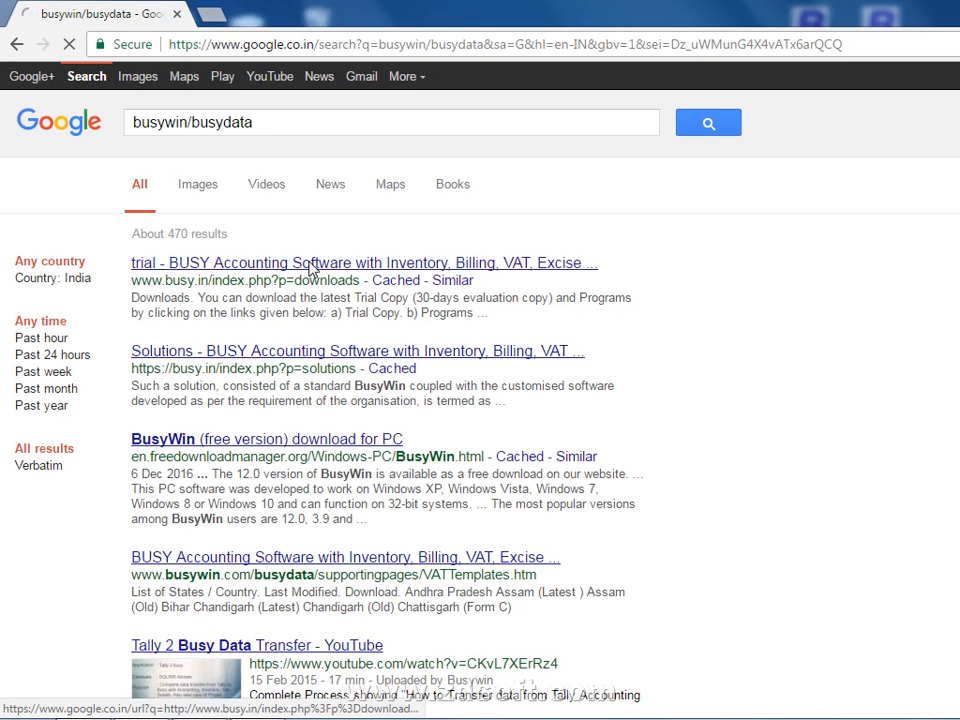
left_click(310, 264)
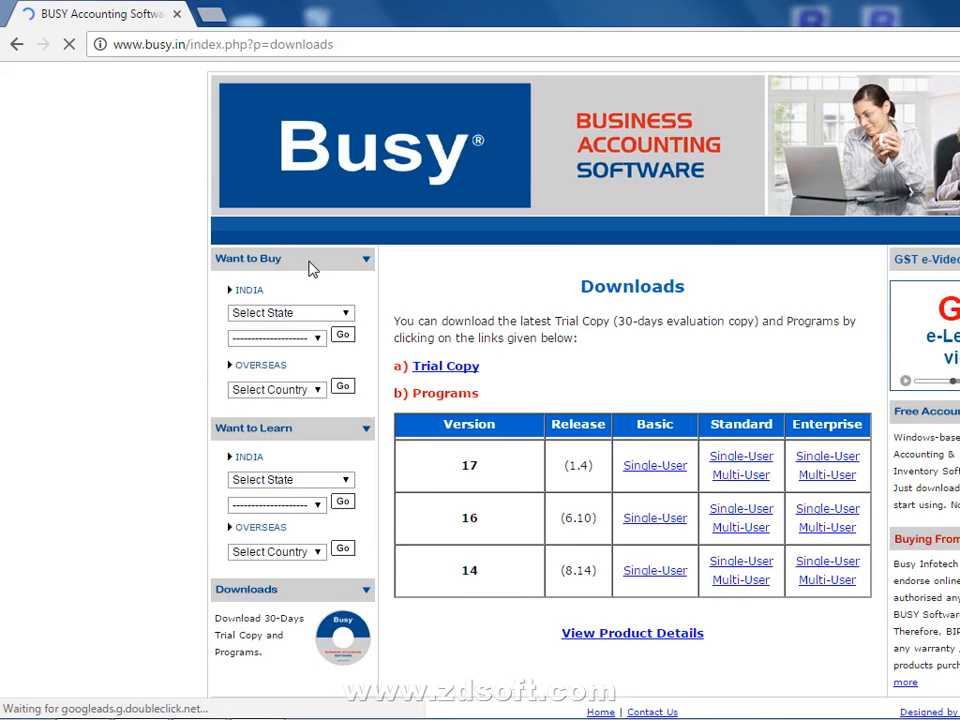
left_click(16, 45)
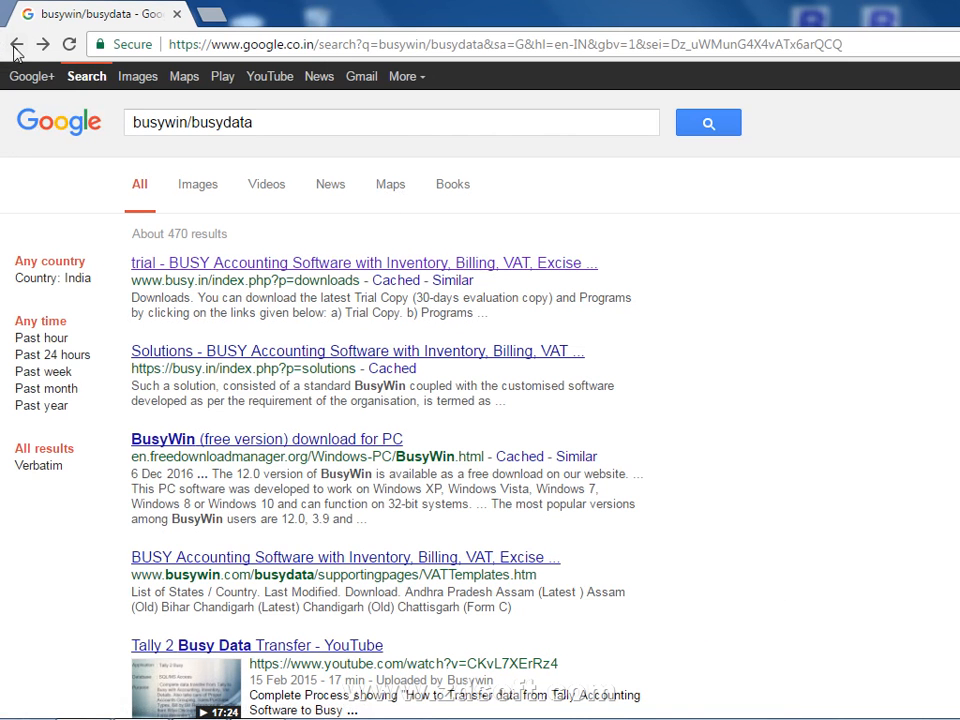
left_click(16, 45)
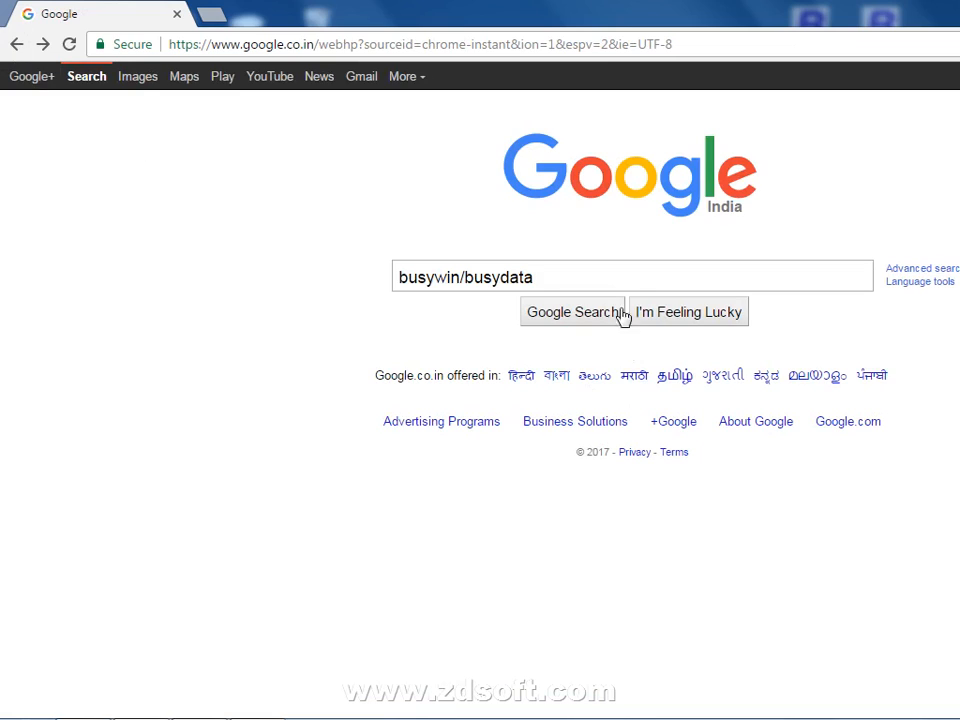
Search for 'busywin', check the busy.in homepage, then open 'Welcome to Download Section of BUSY'
left_click_drag(611, 272, 30, 272)
type("bus")
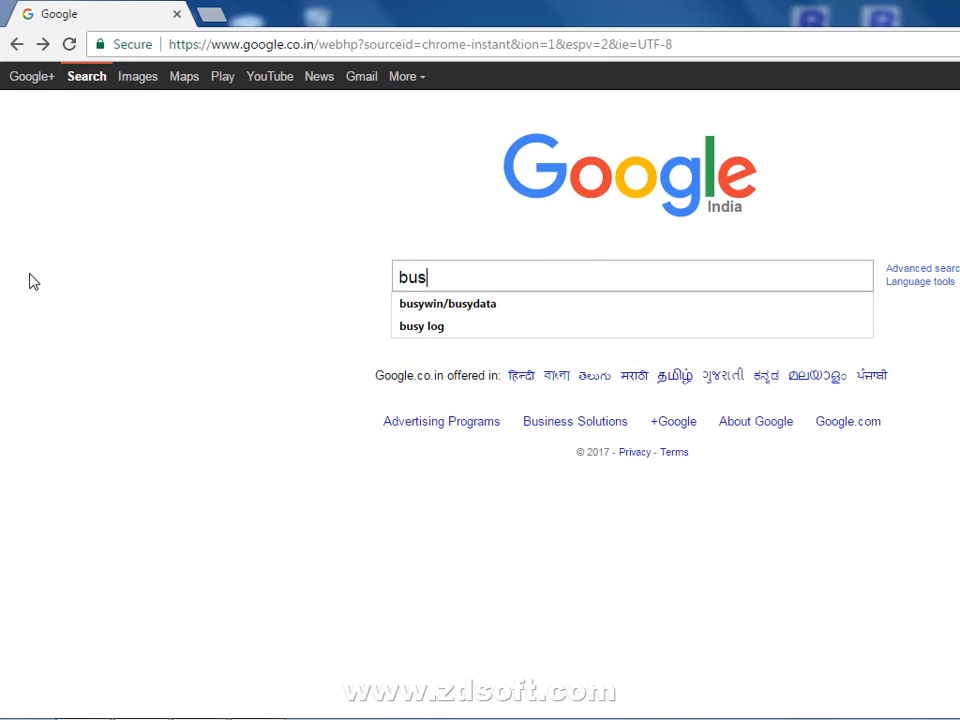
type("y win")
key("BackSpace")
key("BackSpace")
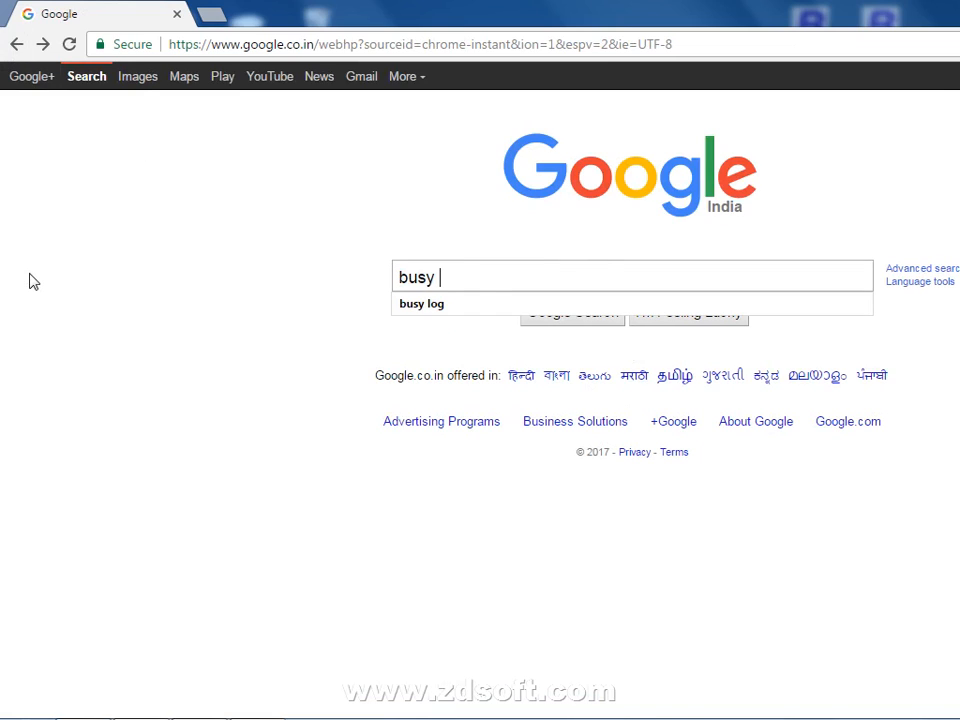
type("win")
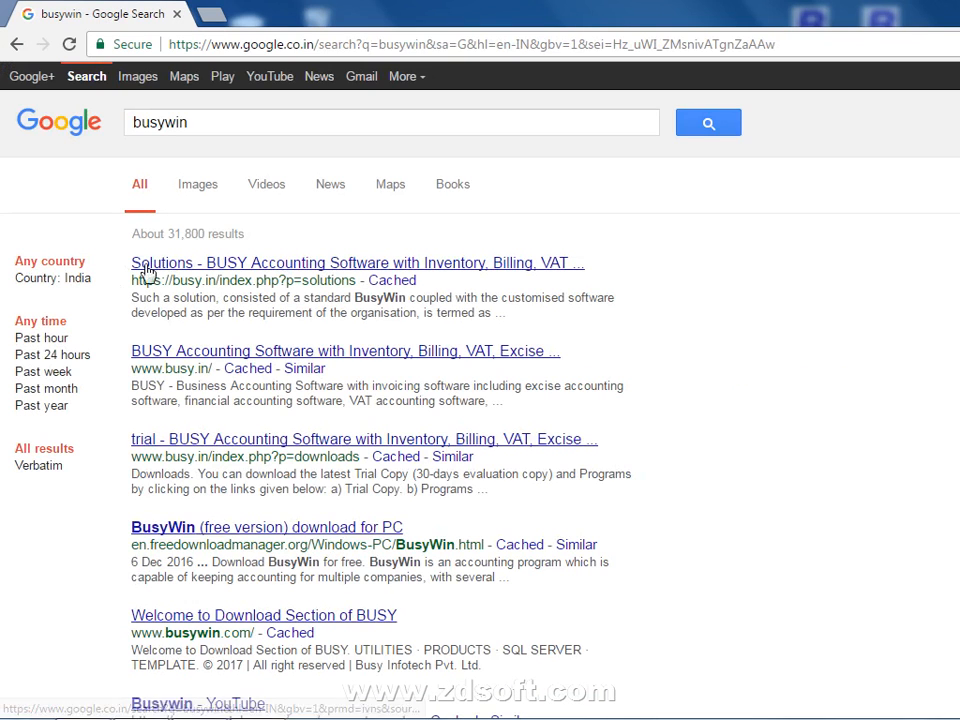
left_click(214, 357)
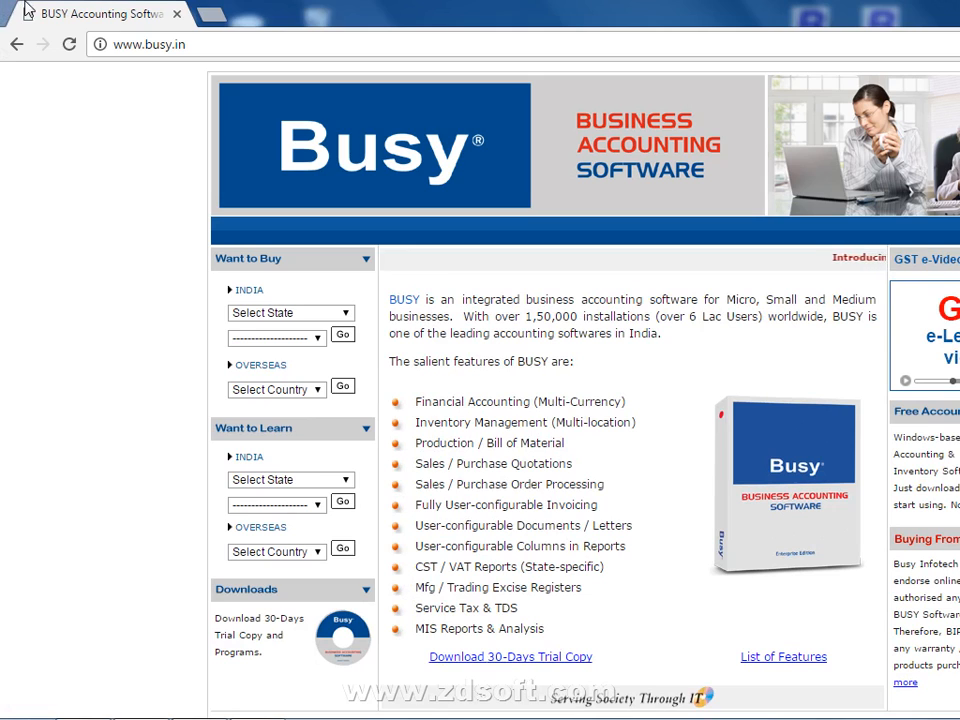
left_click(17, 45)
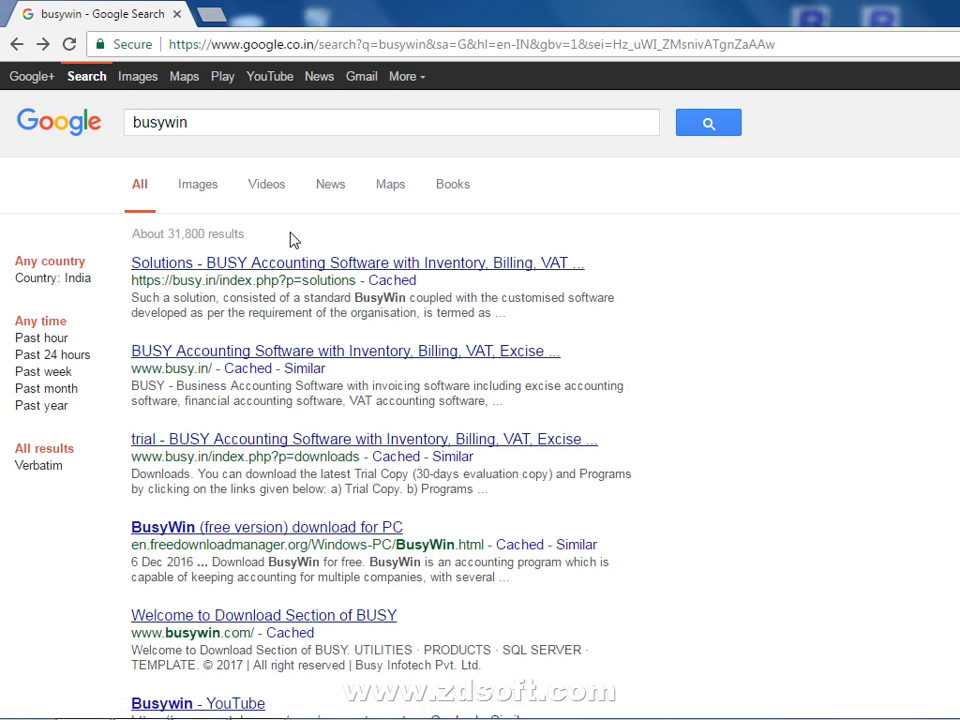
left_click(252, 621)
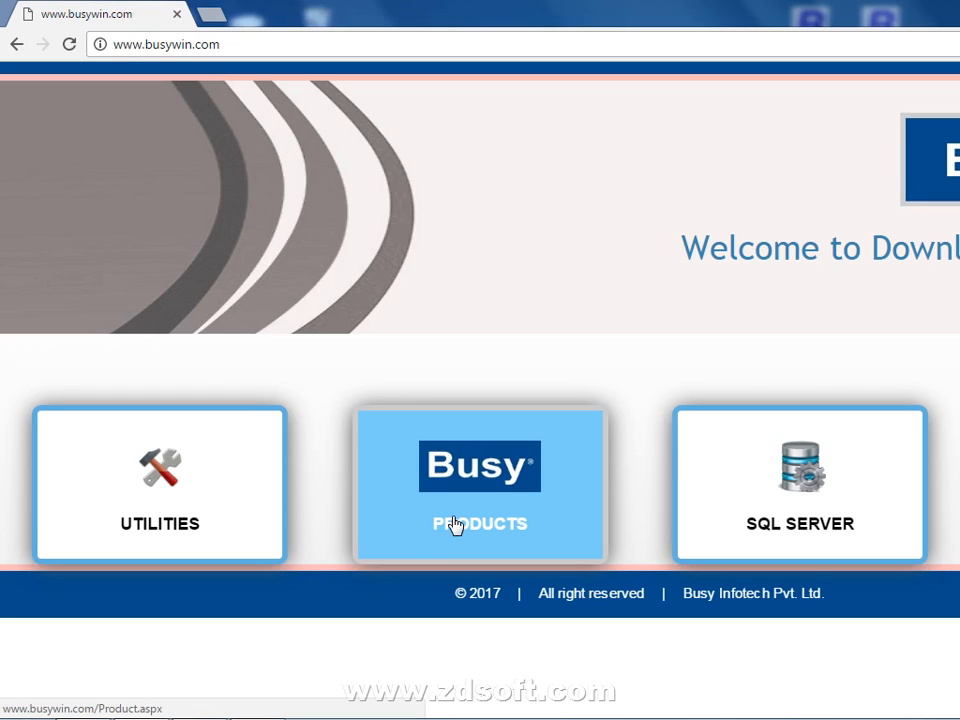
Open the PRODUCTS page on busywin.com and highlight the BUSY 17 product name
left_click(455, 525)
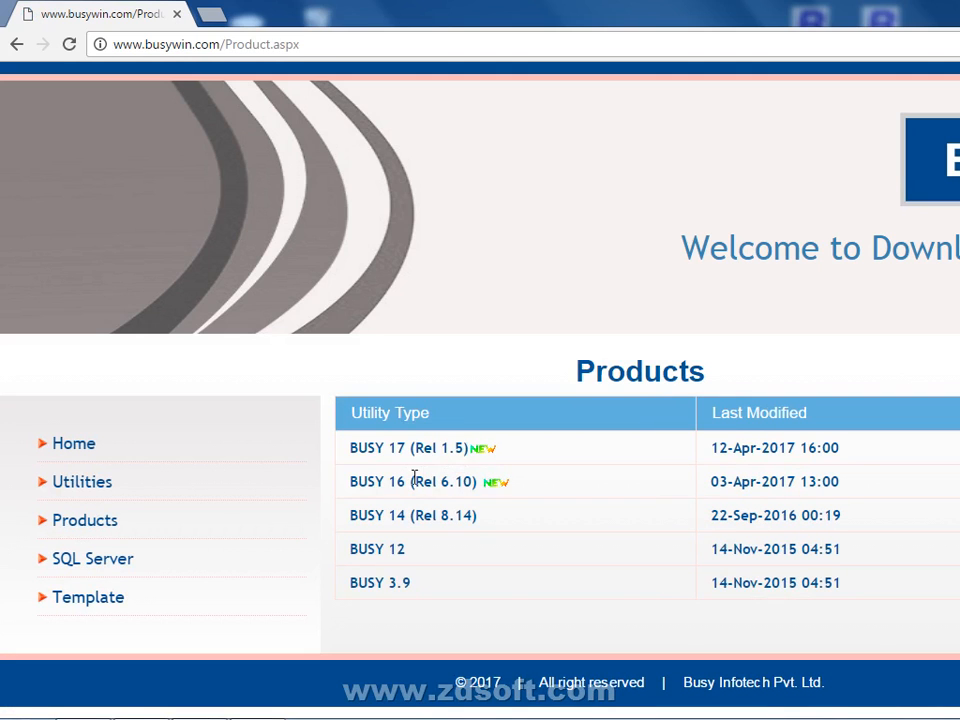
left_click_drag(356, 447, 538, 462)
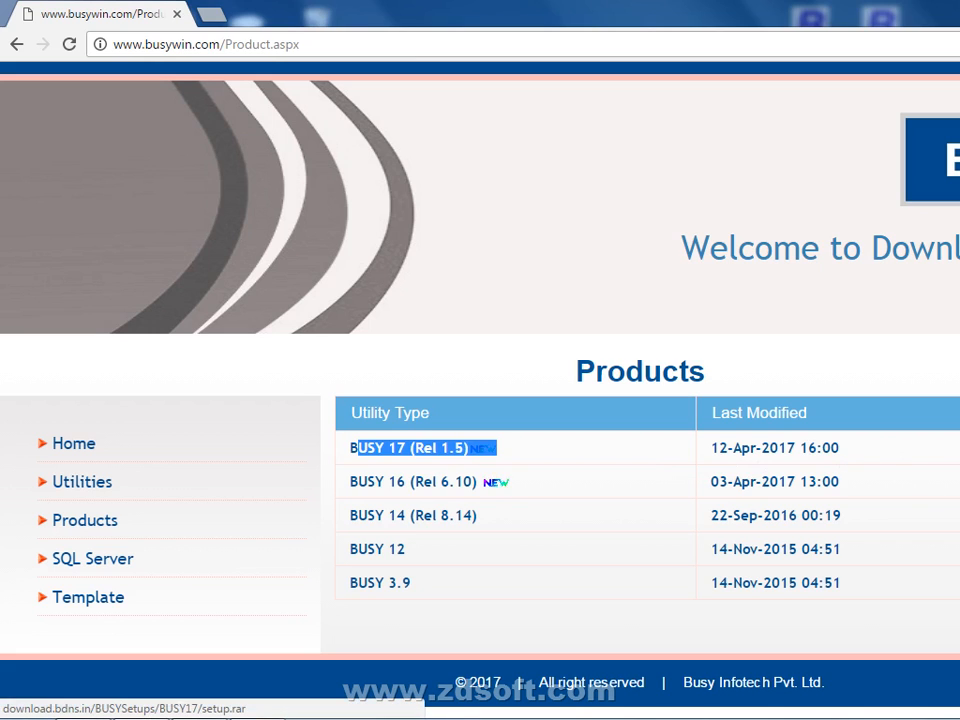
Download setup.rar from the BUSY 17 (Rel 1.5) link in the Products table
left_click(410, 448)
Start two more BUSY 17 setup downloads, then switch to the desktop with Win+D
left_click(410, 448)
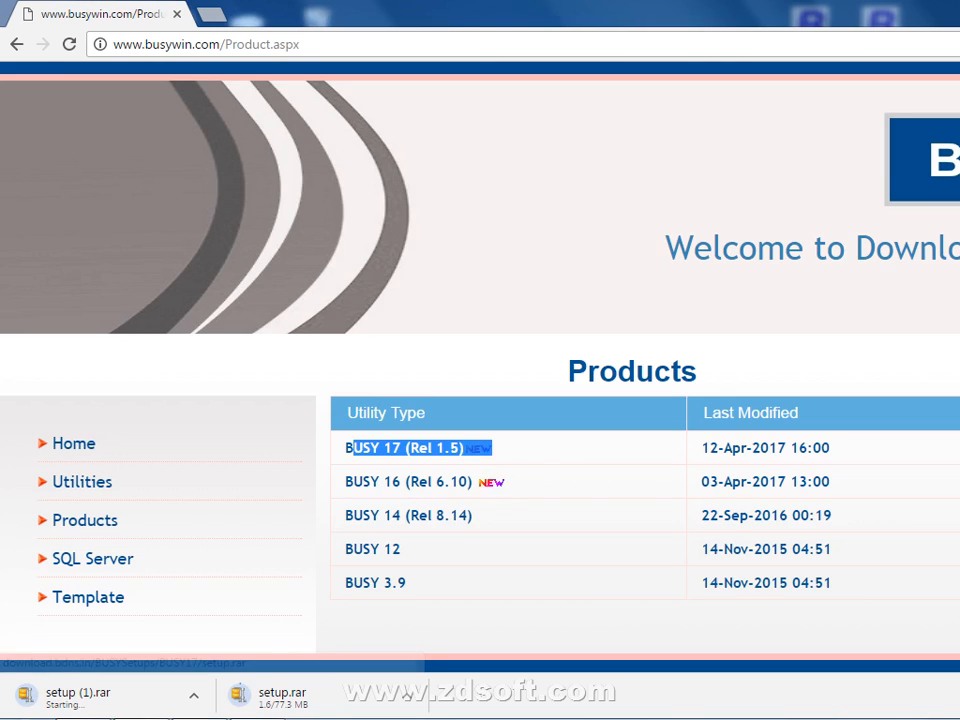
mouse_move(257, 716)
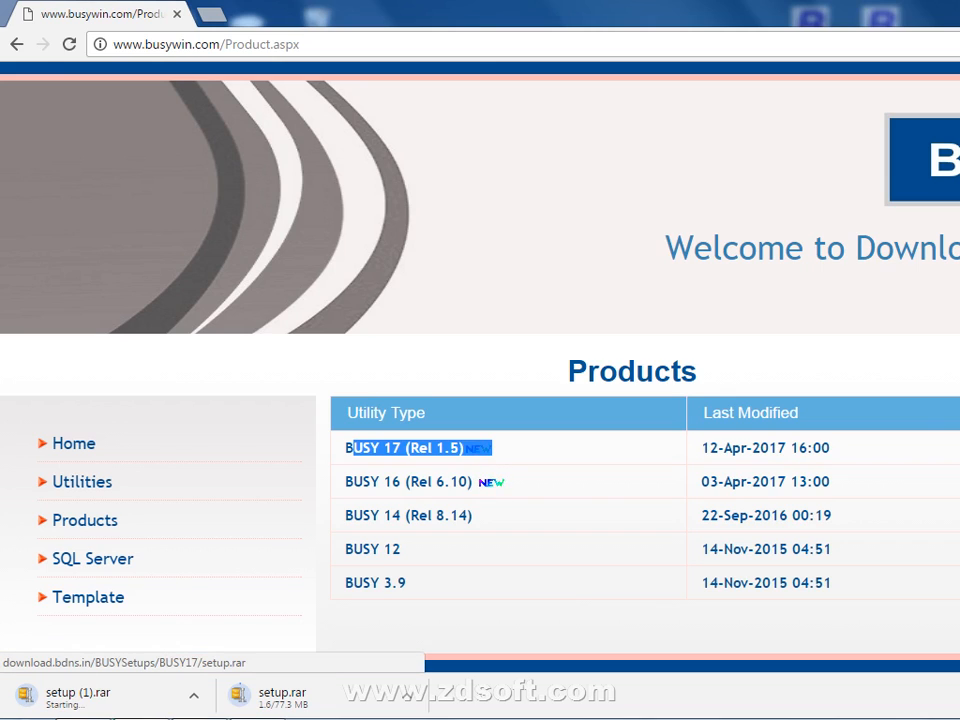
left_click(351, 448)
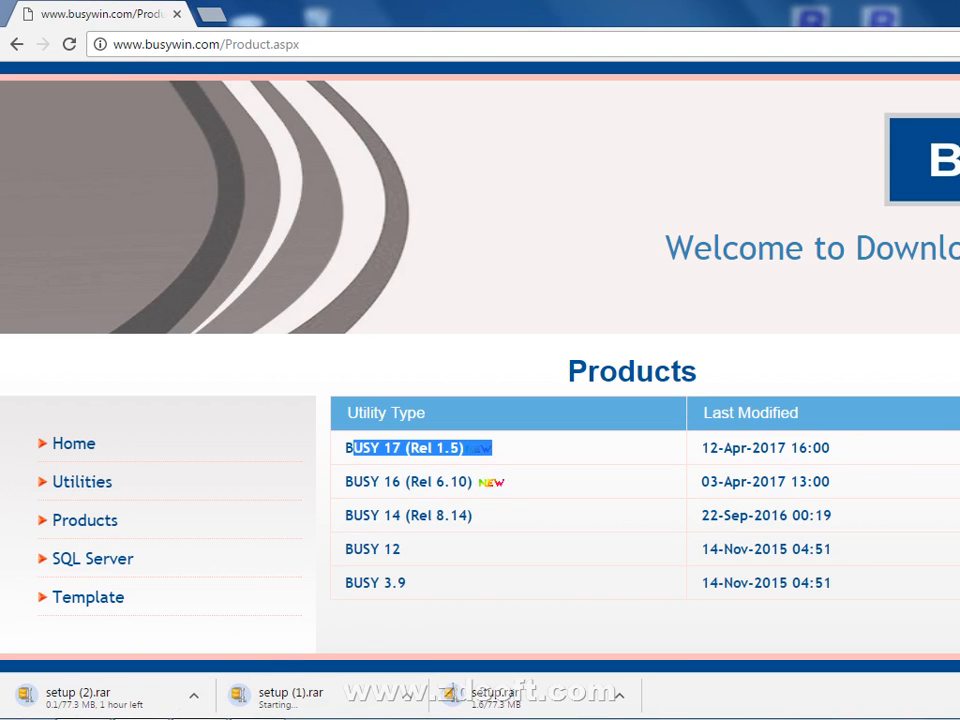
key("super+d")
right_click(571, 306)
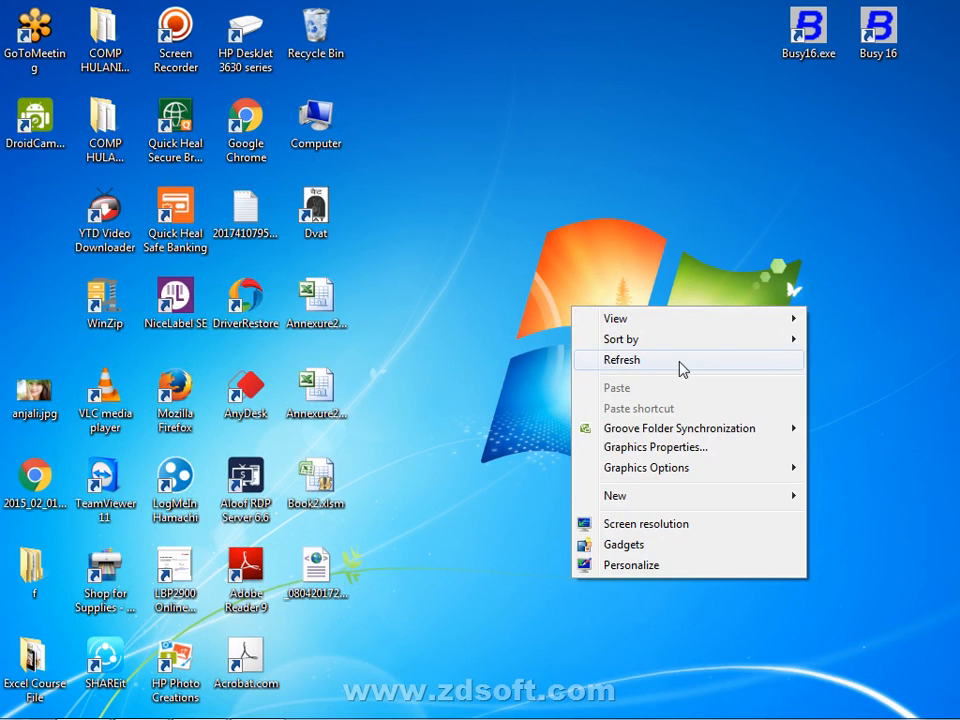
Refresh the desktop, move the Busy 16 shortcut beside the Windows logo, and return to Chrome
left_click(679, 362)
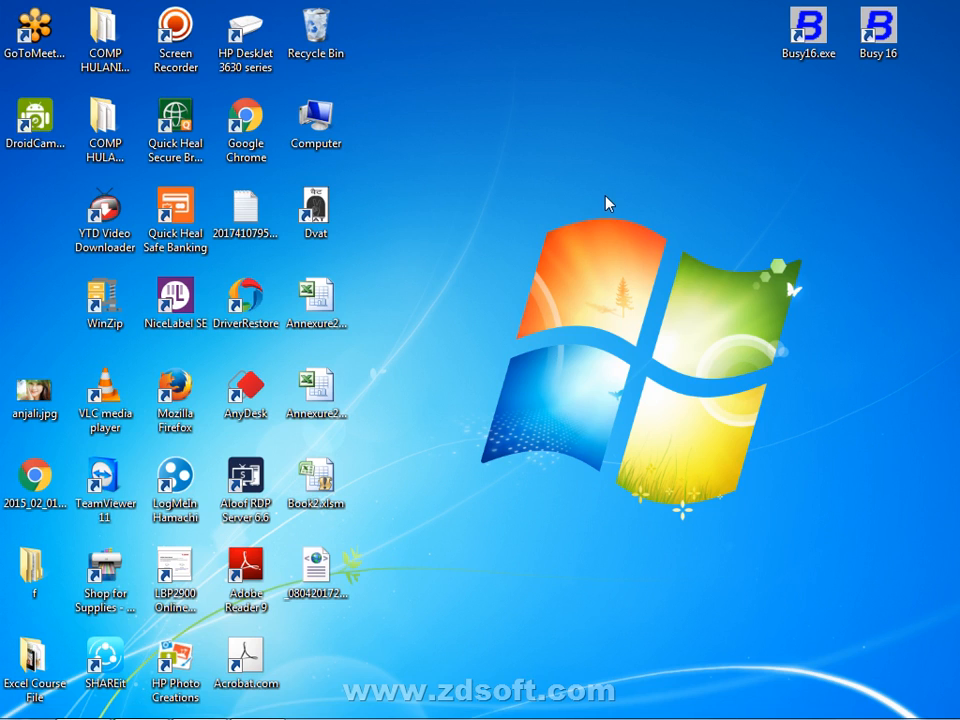
left_click_drag(890, 30, 738, 222)
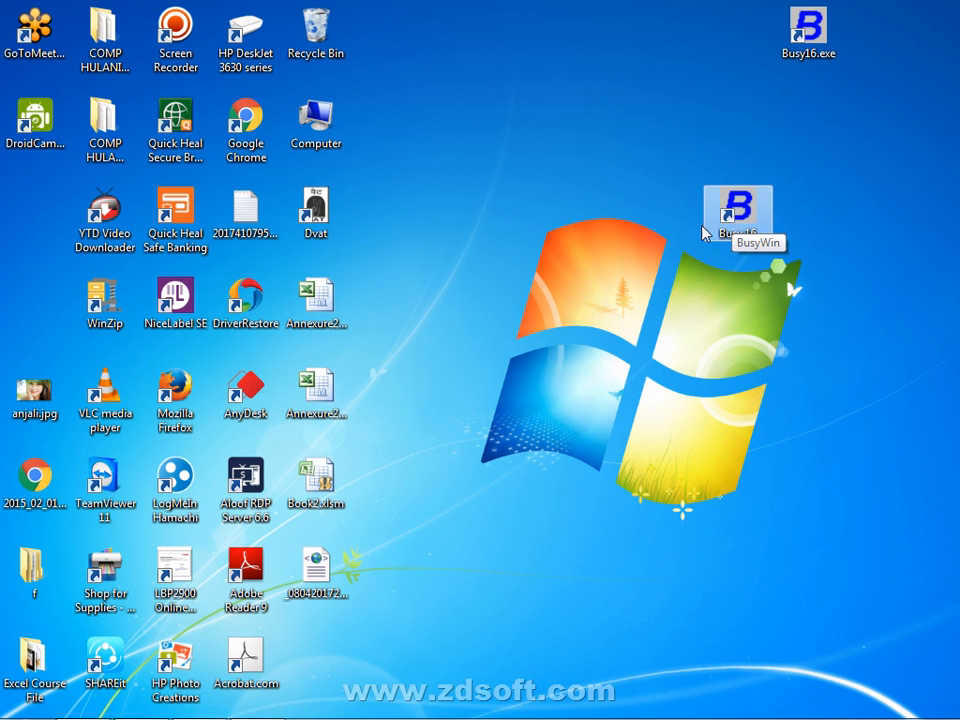
left_click(632, 183)
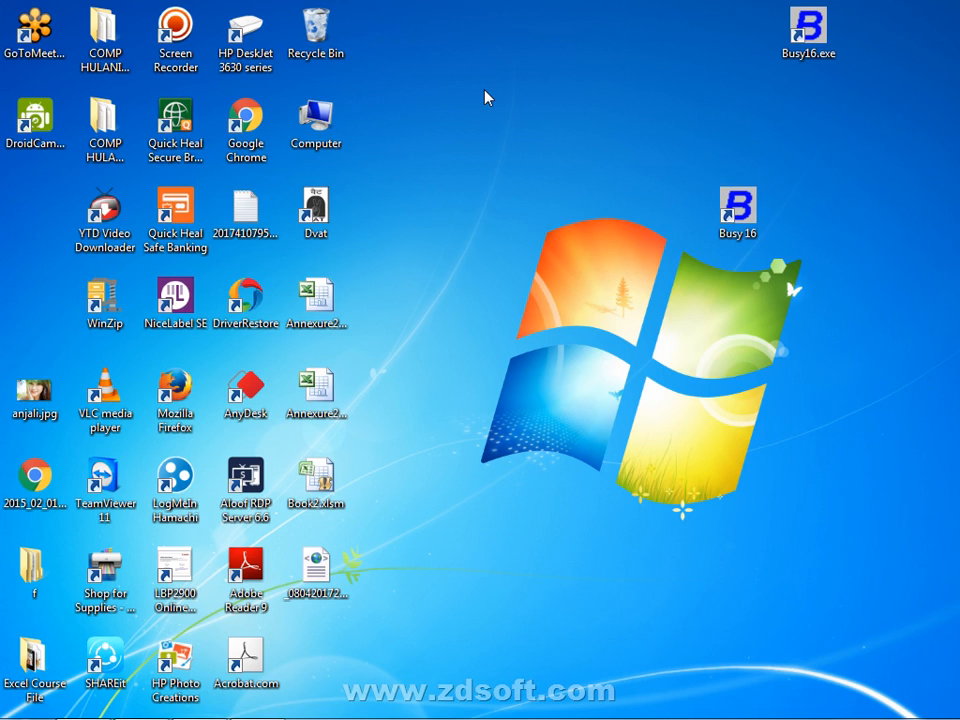
left_click(140, 700)
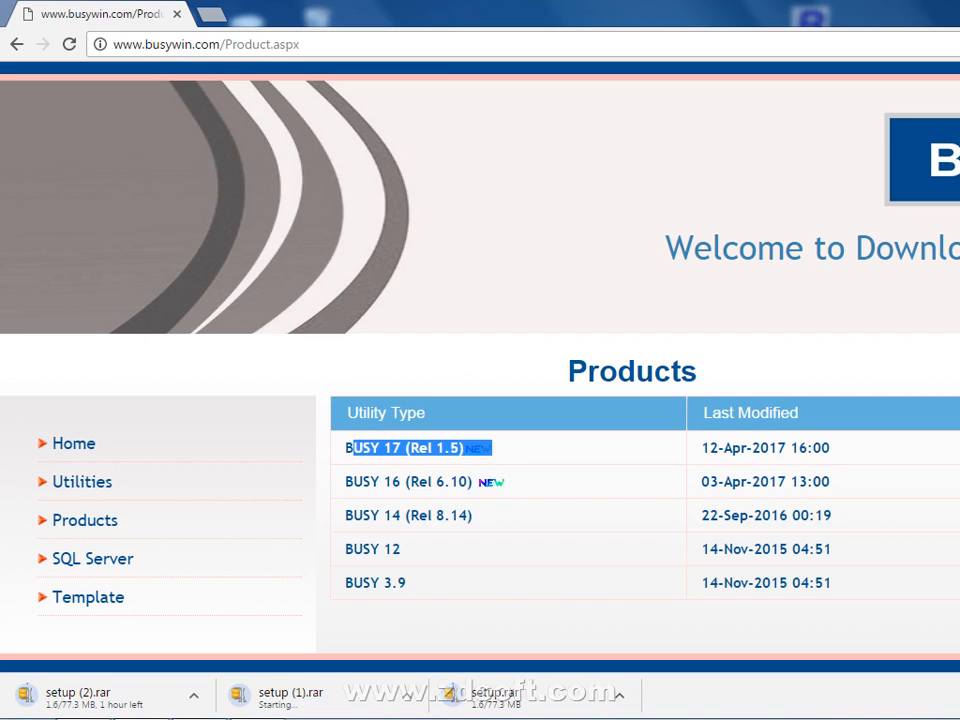
Cancel the setup.rar and setup (1).rar downloads, keep setup (2).rar running, and show the desktop
key("ctrl+j")
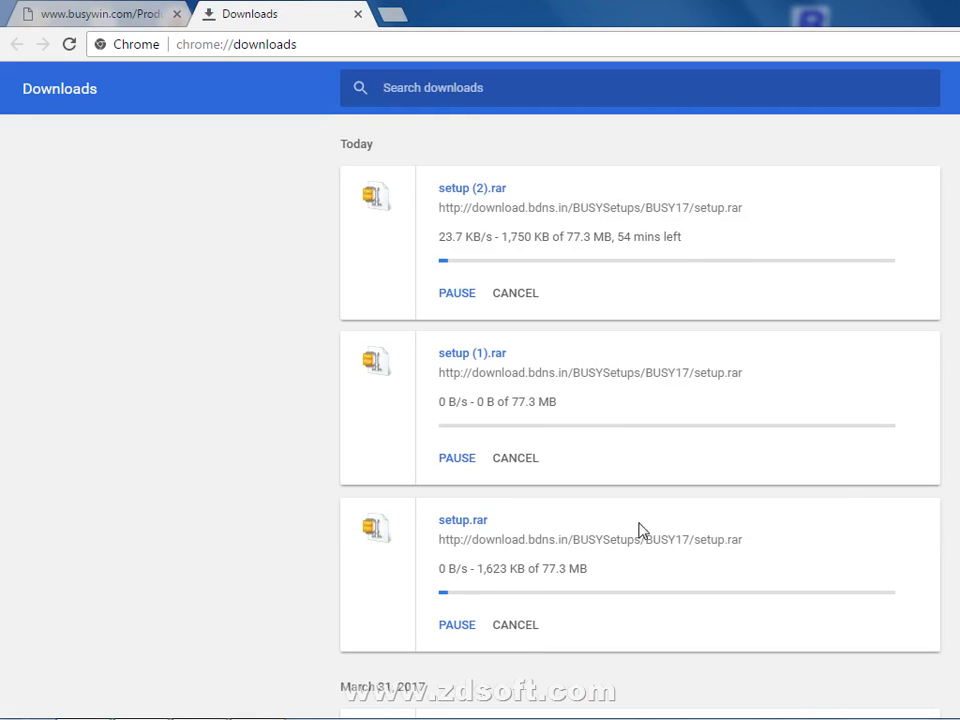
left_click(526, 628)
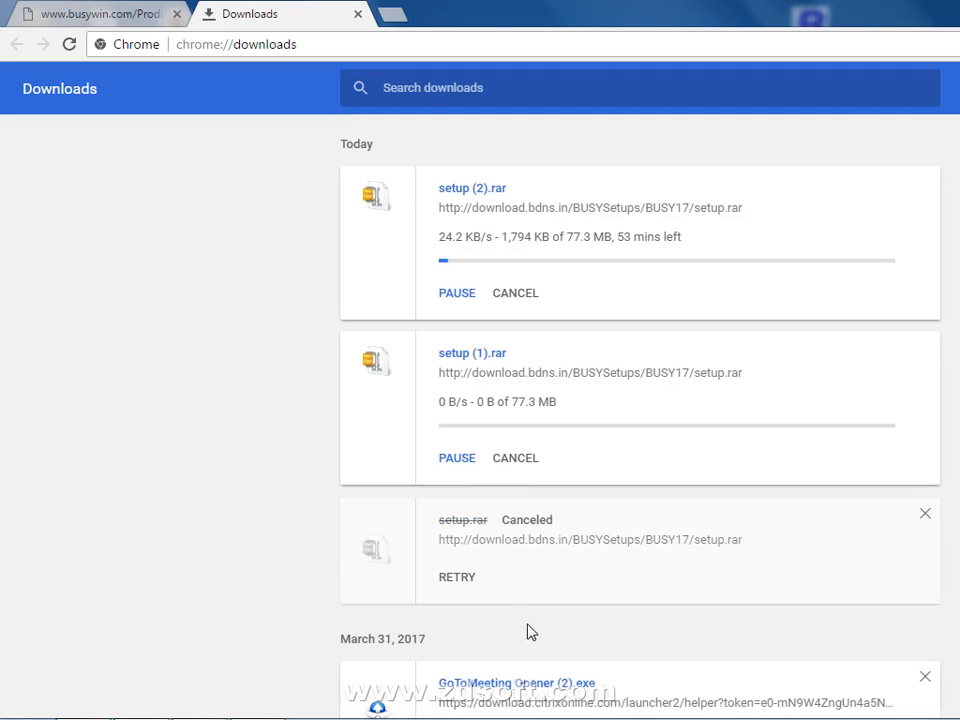
left_click(526, 462)
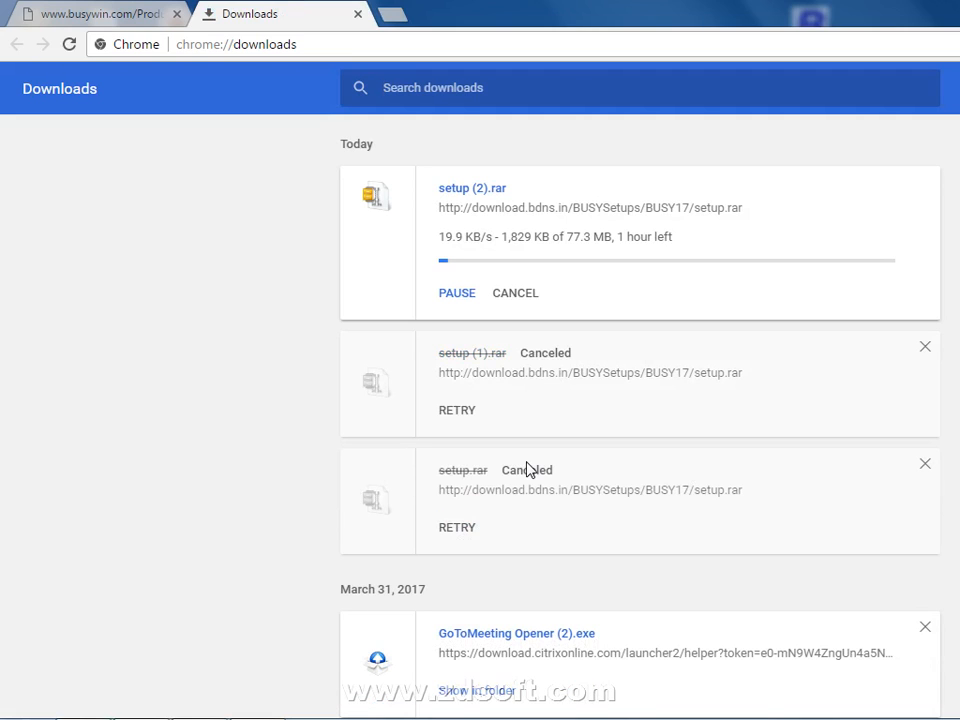
key("super+d")
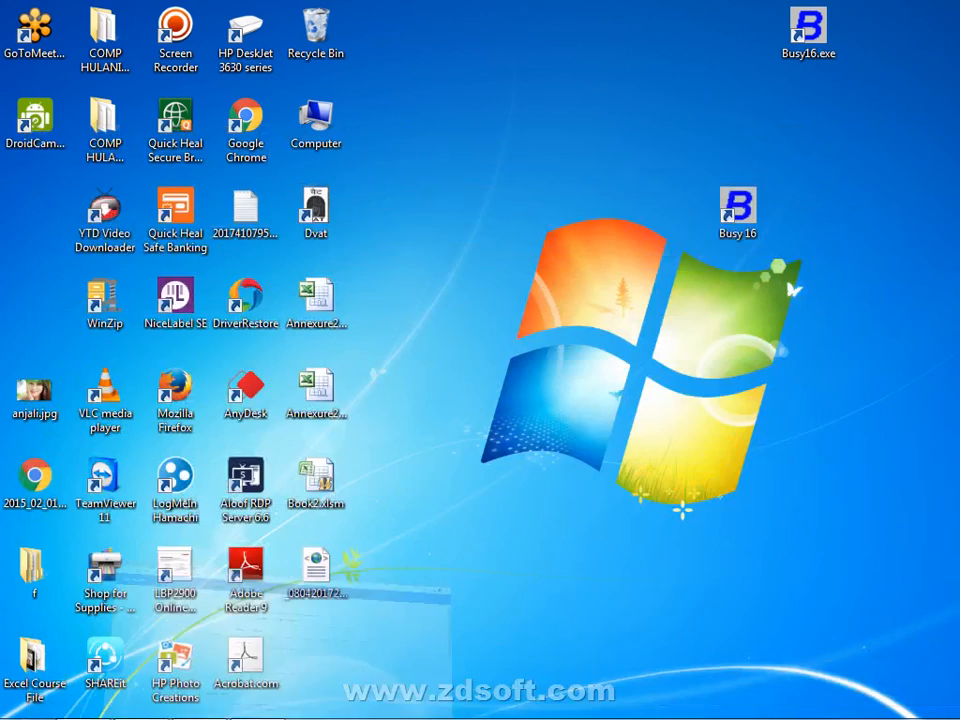
Launch Busy 16 (Rel 6.5) from its desktop shortcut
mouse_move(481, 717)
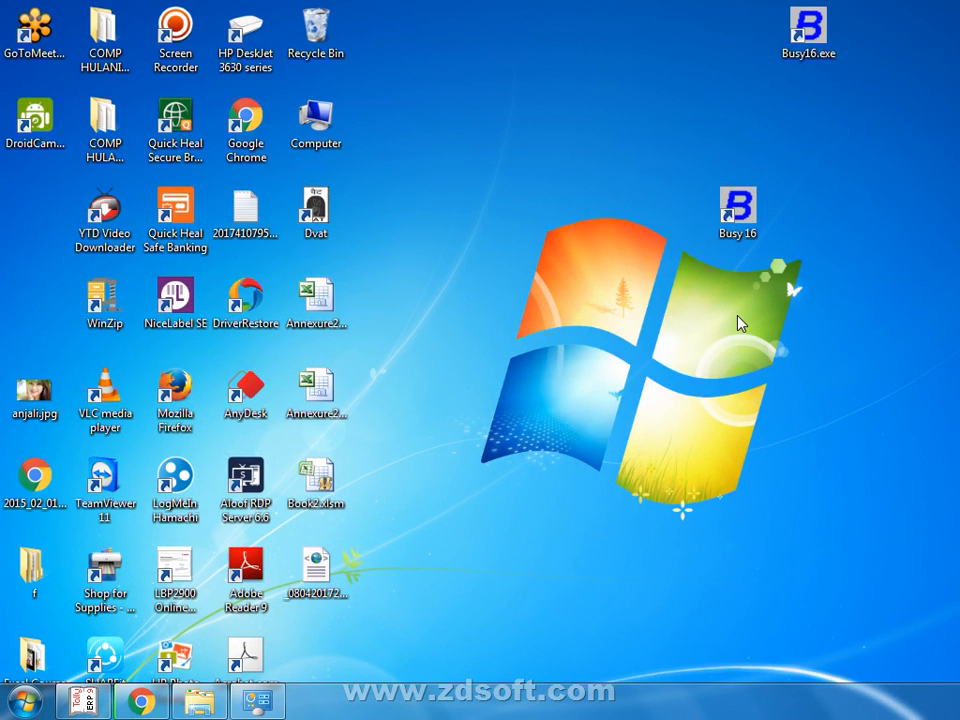
double_click(765, 204)
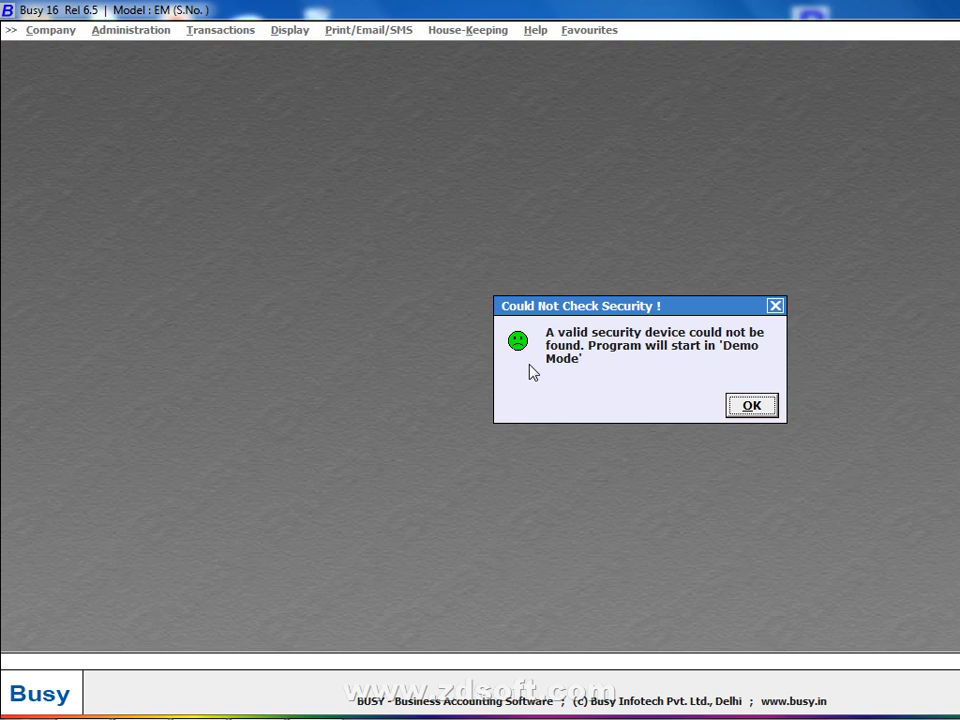
left_click(747, 404)
mouse_move(170, 715)
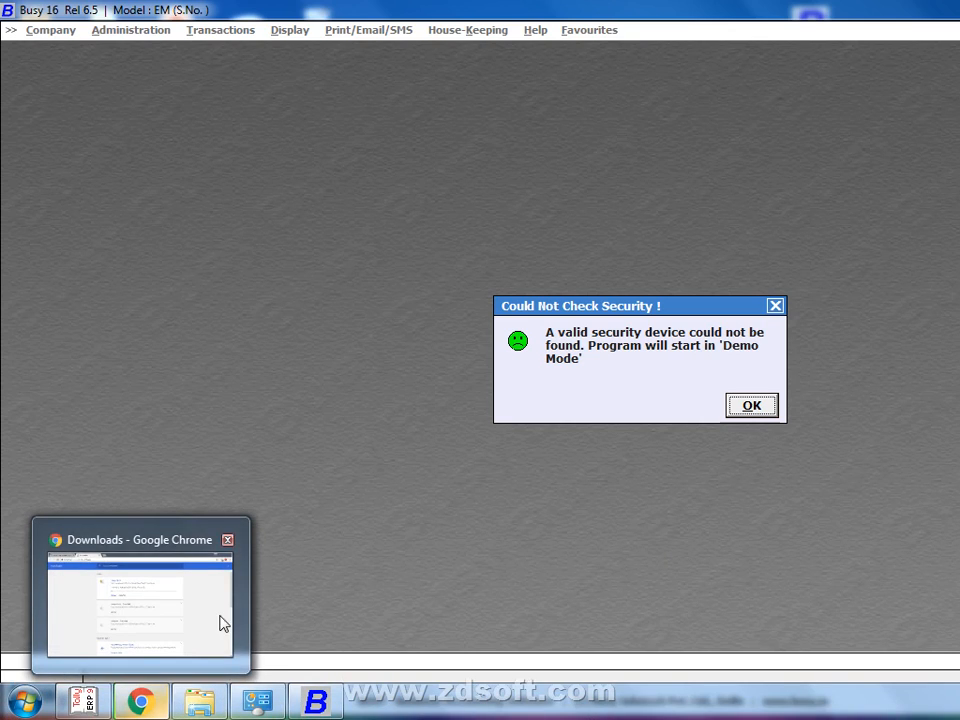
left_click(222, 622)
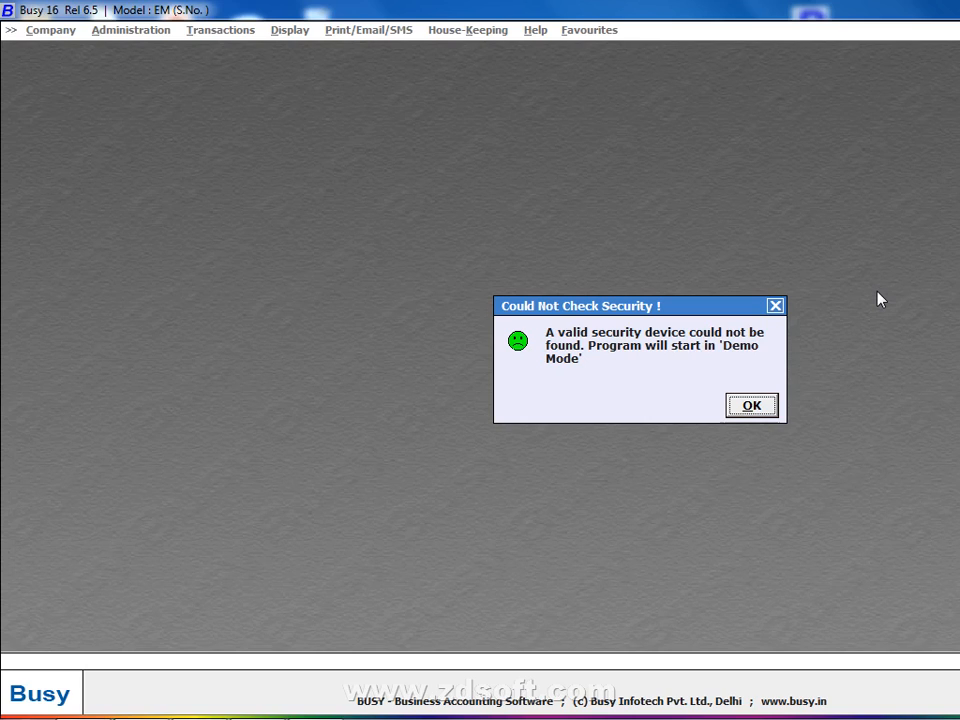
Accept the security warning to run as Demo Copy and open Select BUSY Model
left_click(757, 403)
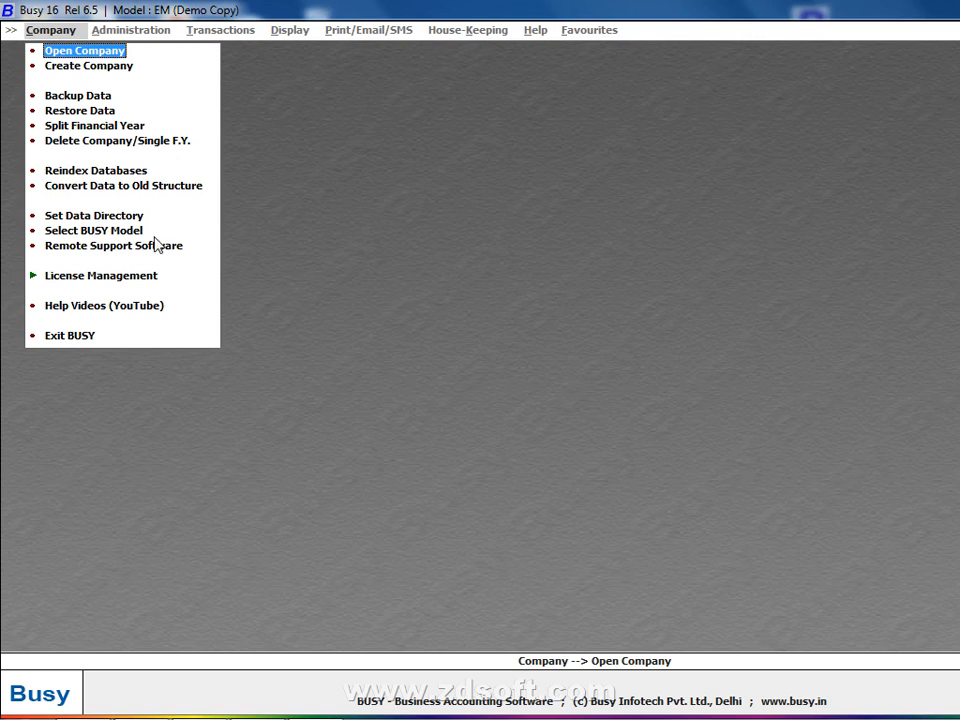
left_click(110, 230)
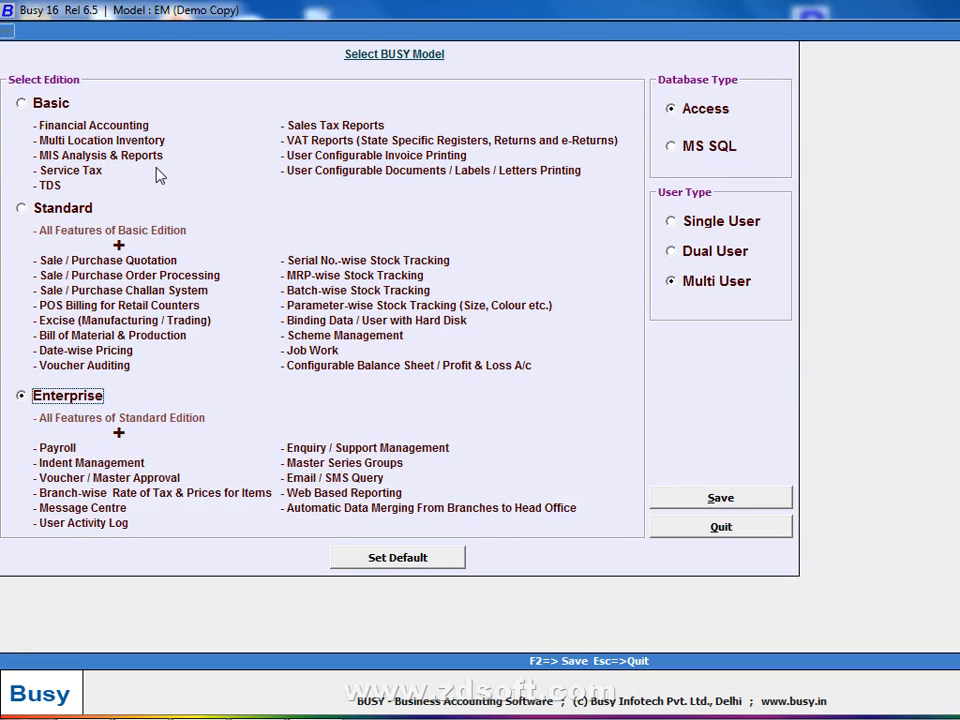
Save the BUSY model as Basic edition with Single User, confirming the save
left_click(36, 106)
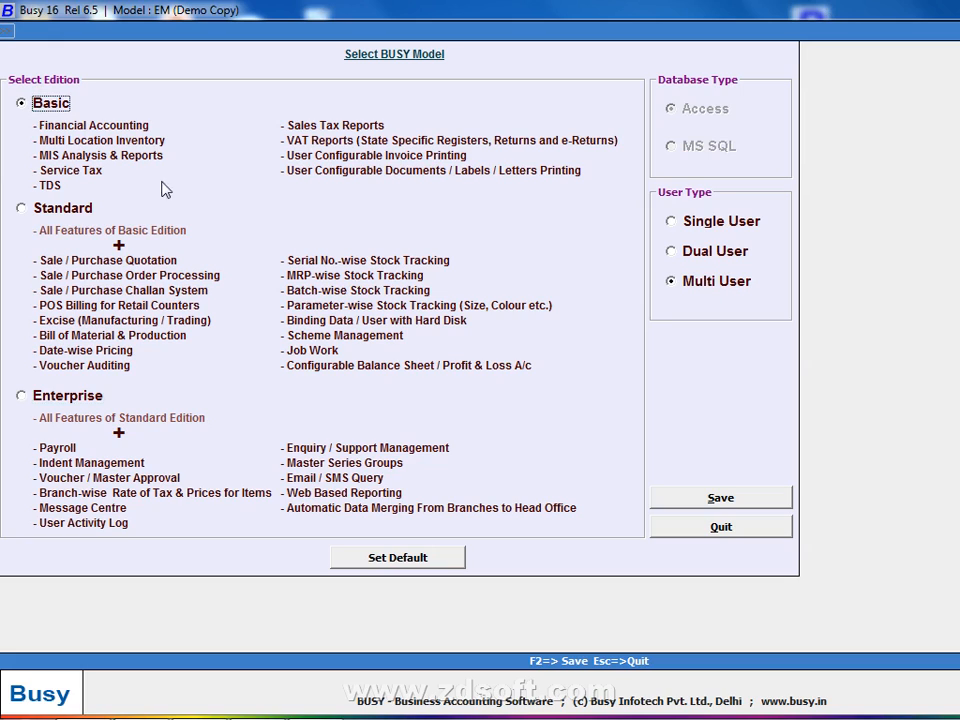
left_click(718, 224)
left_click(714, 503)
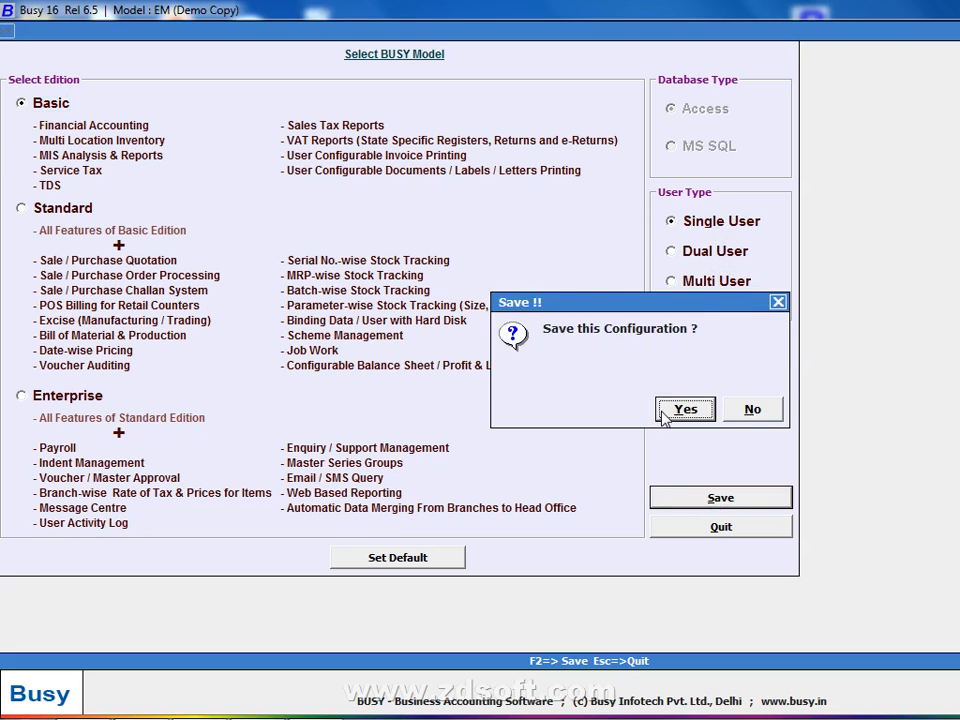
left_click(664, 413)
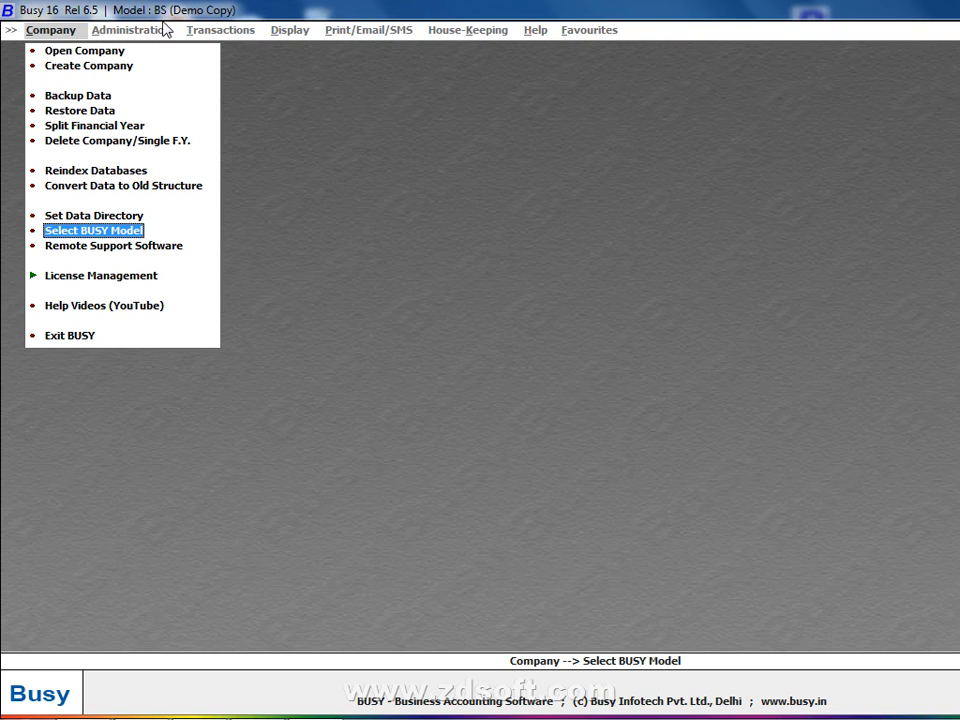
Save the Basic model with the Dual User type
left_click(133, 230)
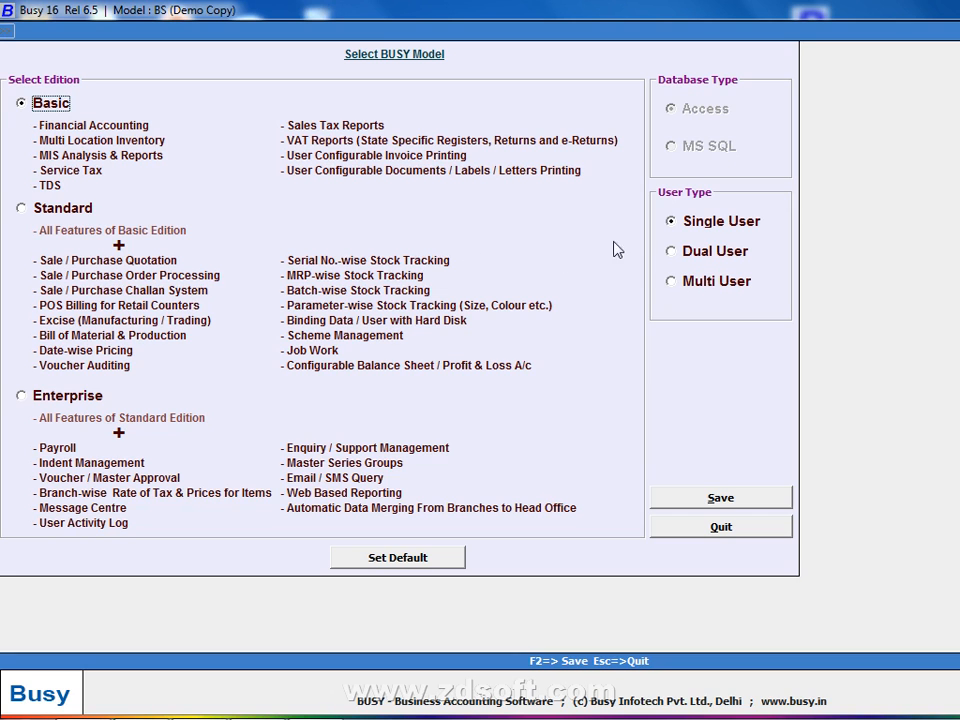
left_click(668, 251)
left_click(670, 500)
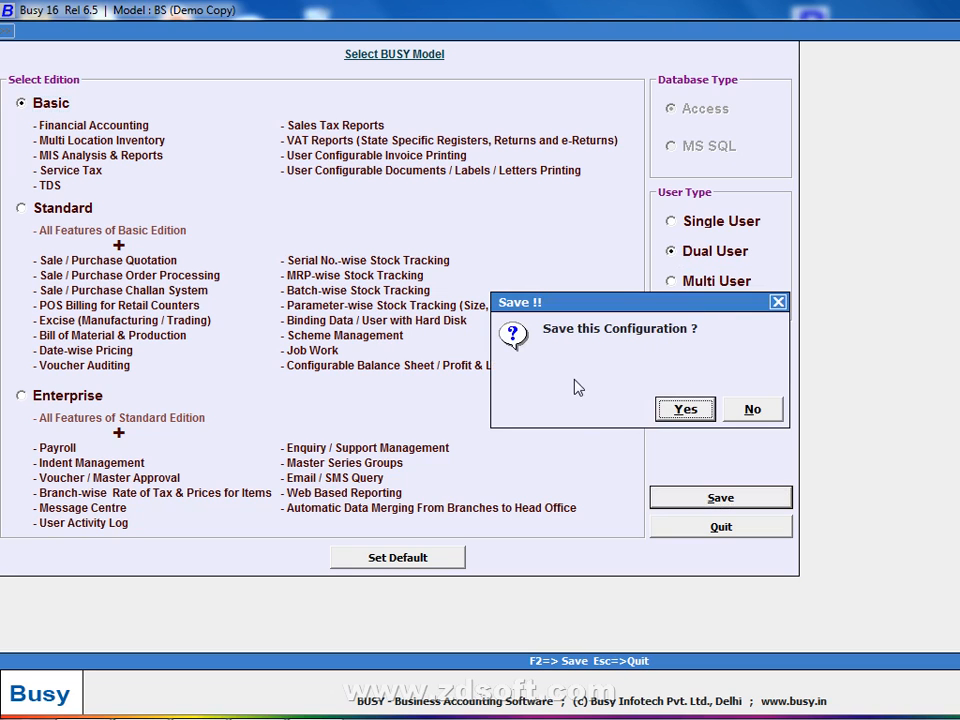
left_click(683, 409)
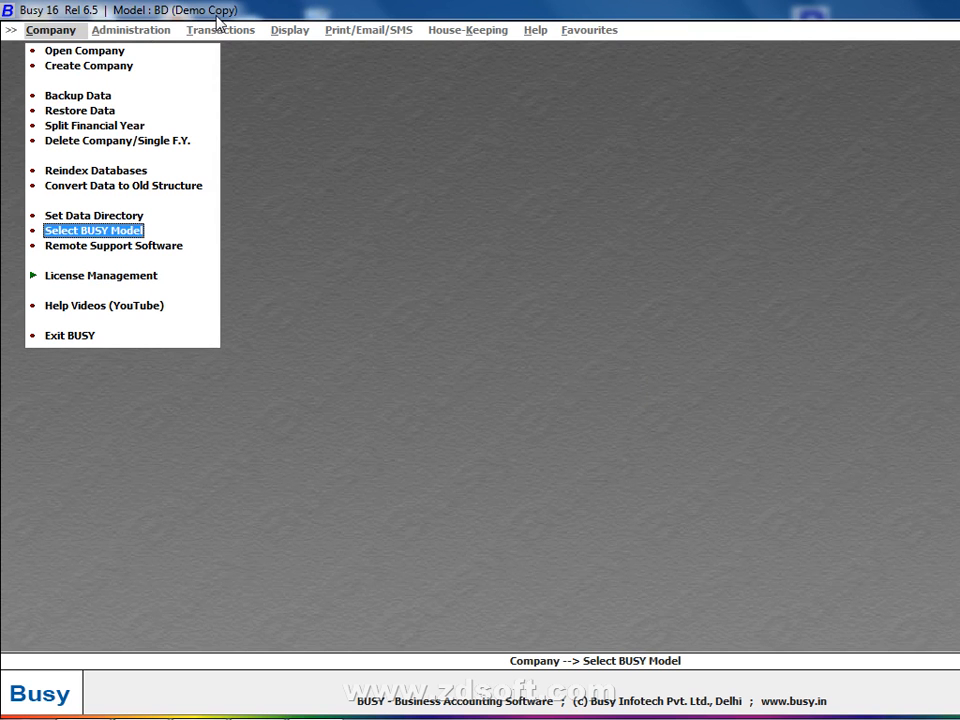
Resave the Basic model as Multi User, making it model BM
left_click(120, 232)
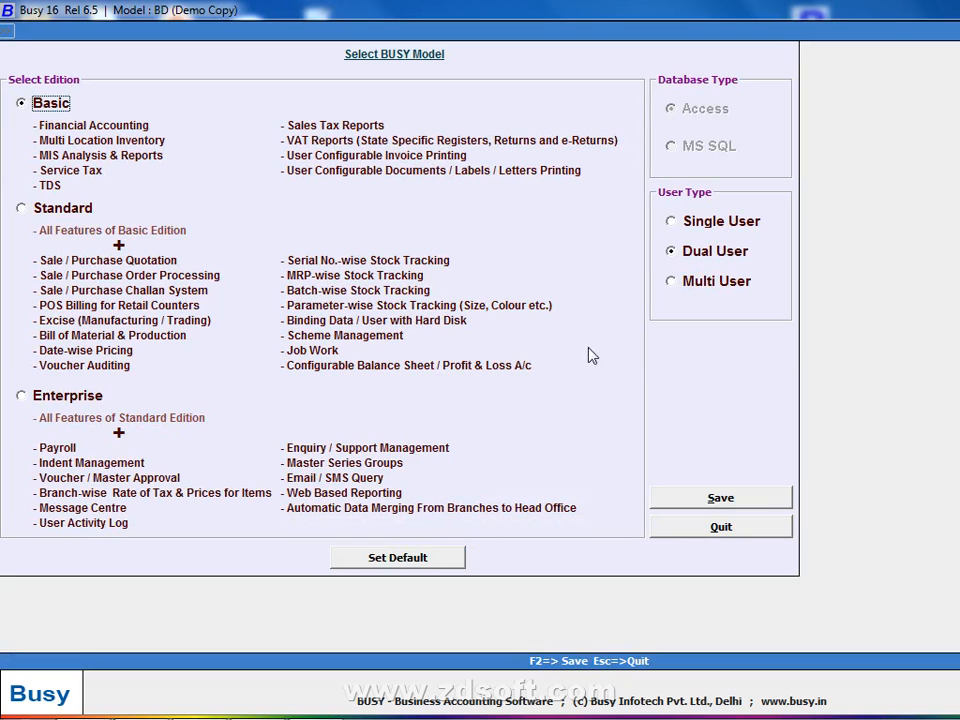
left_click(688, 283)
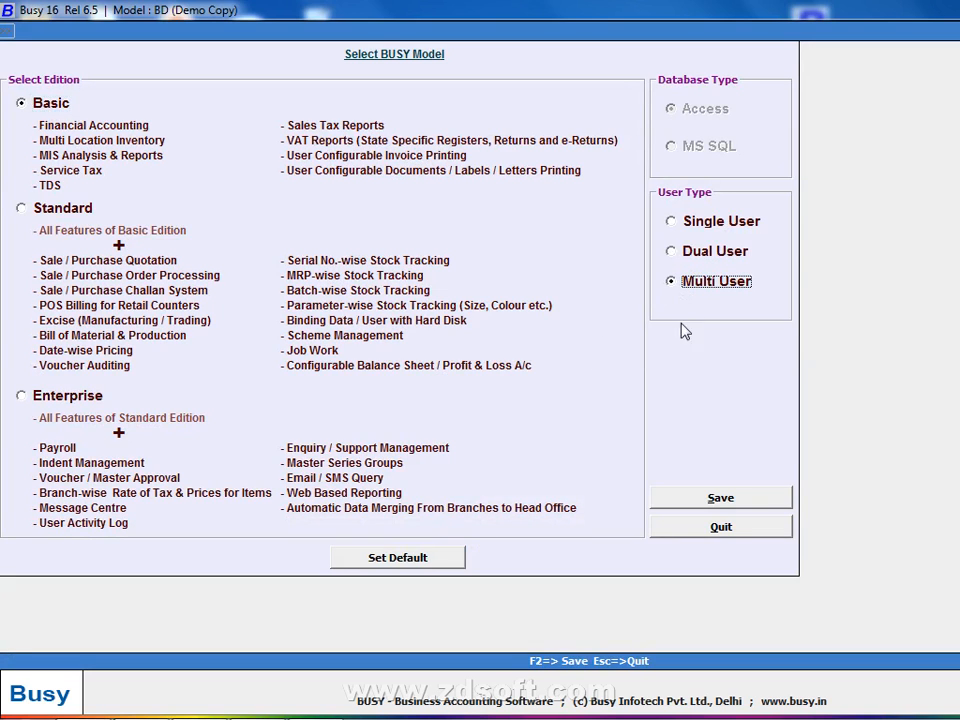
left_click(697, 505)
left_click(683, 409)
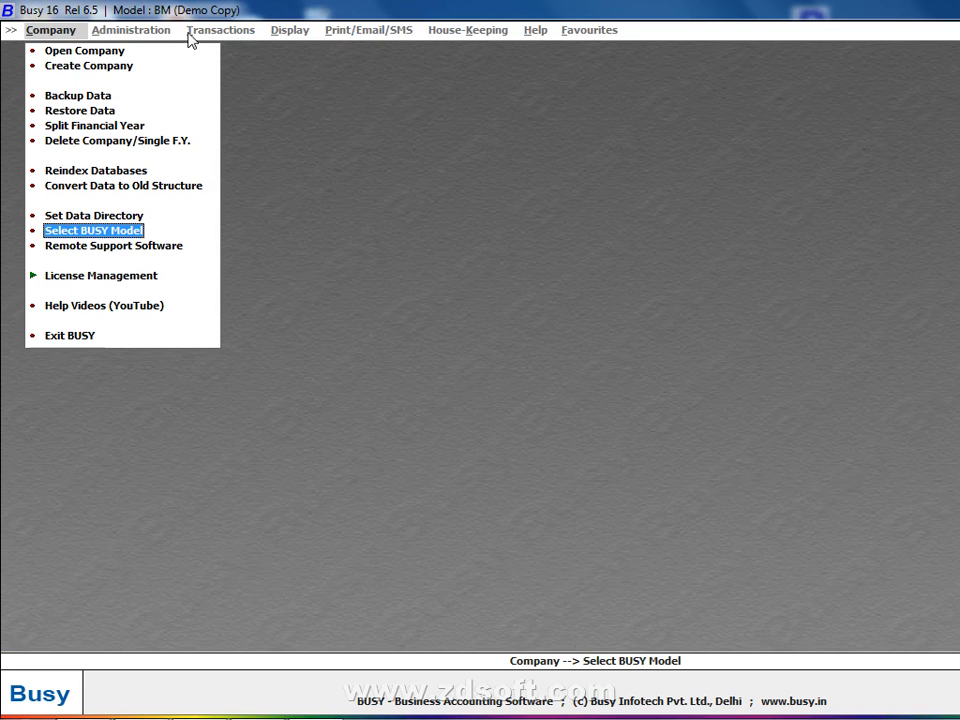
Save the model as Standard edition with Single User
left_click(135, 231)
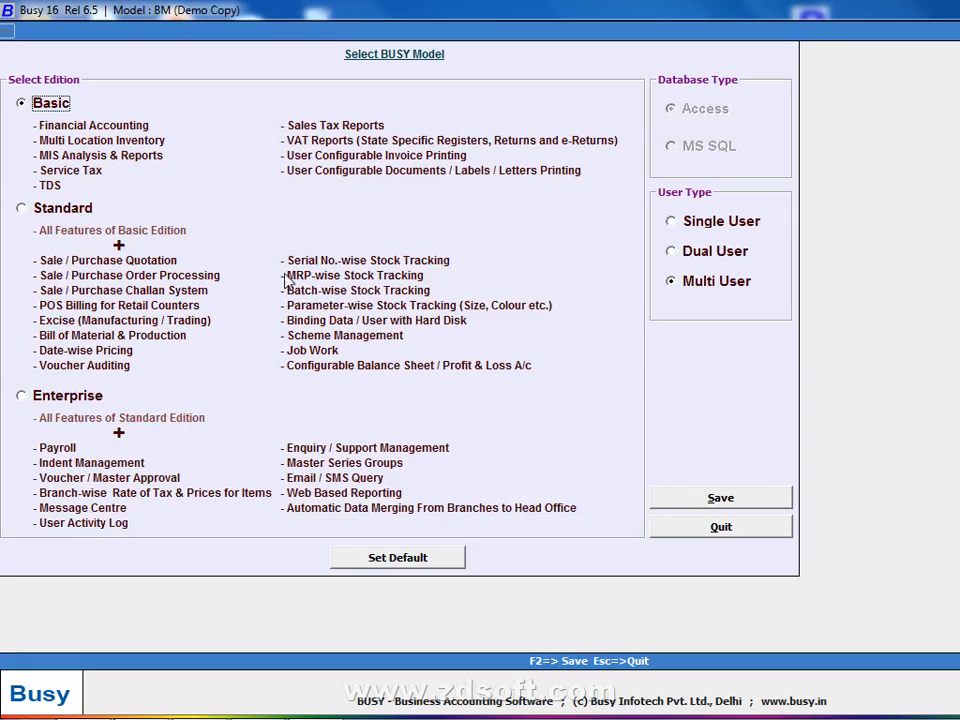
left_click(720, 258)
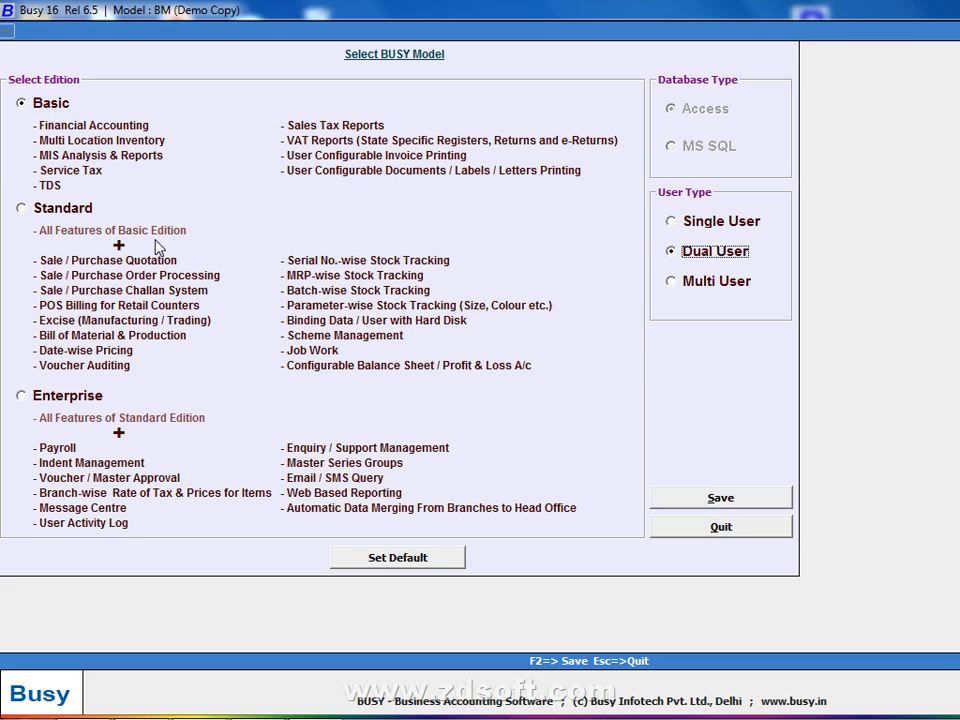
left_click(86, 211)
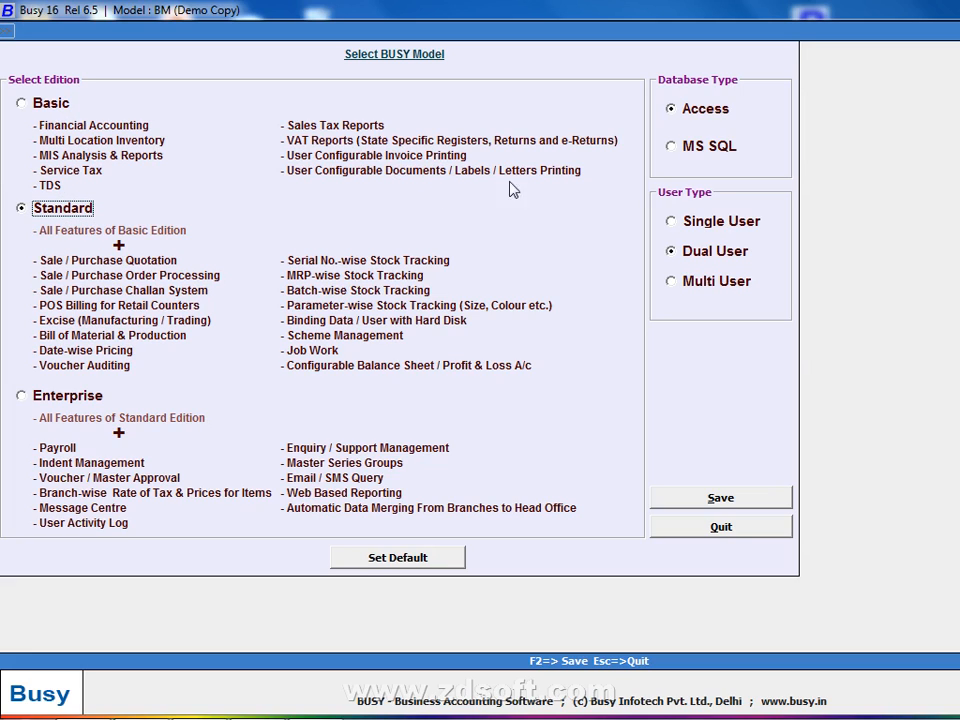
left_click(688, 224)
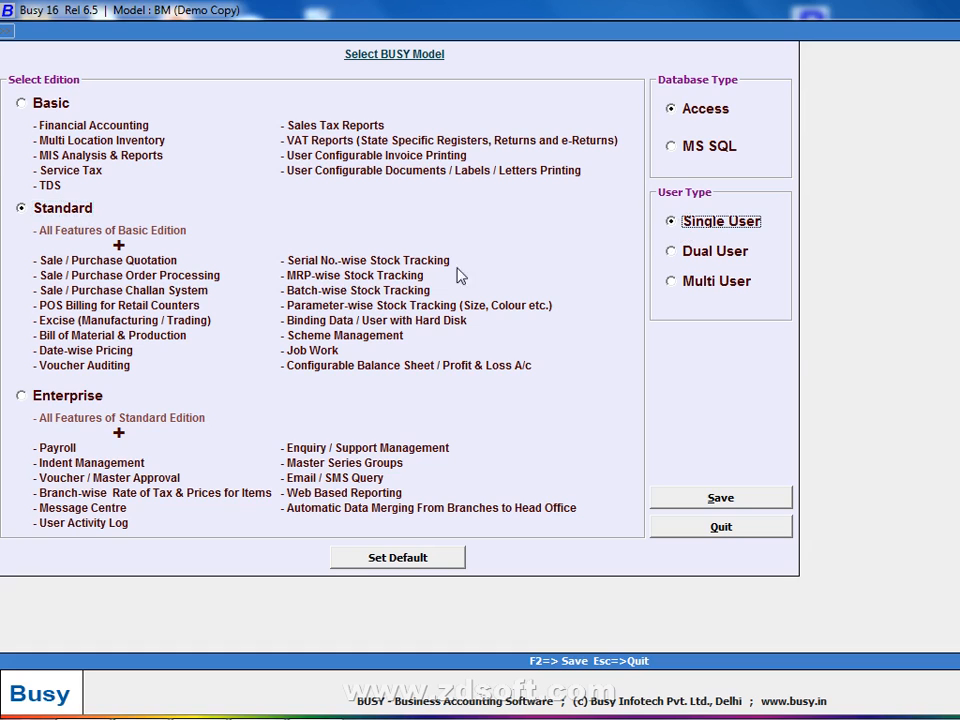
left_click(757, 498)
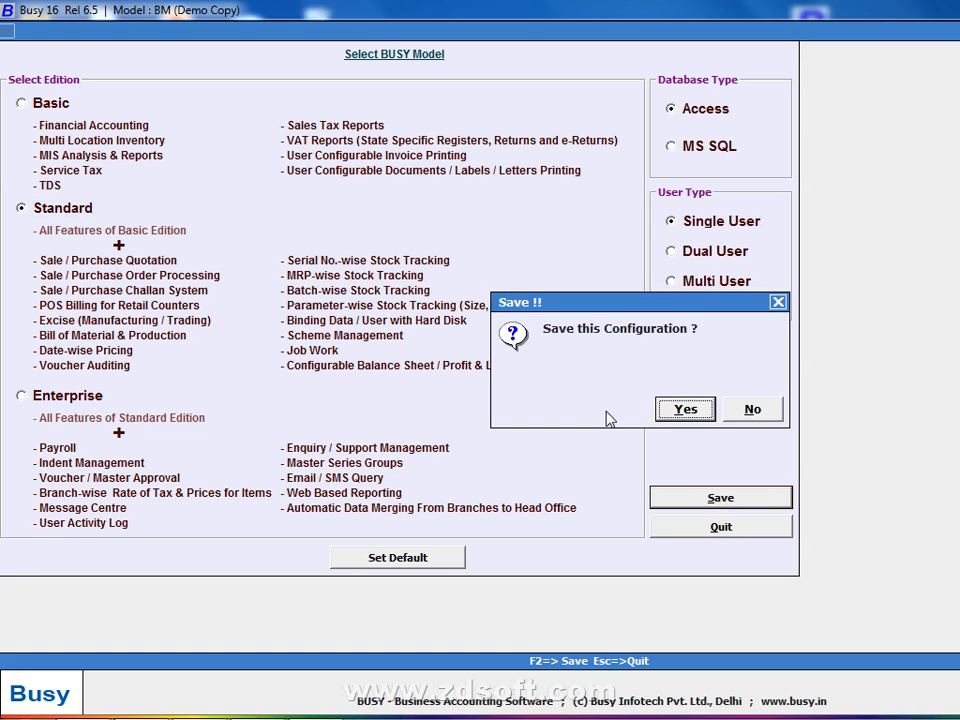
left_click(682, 407)
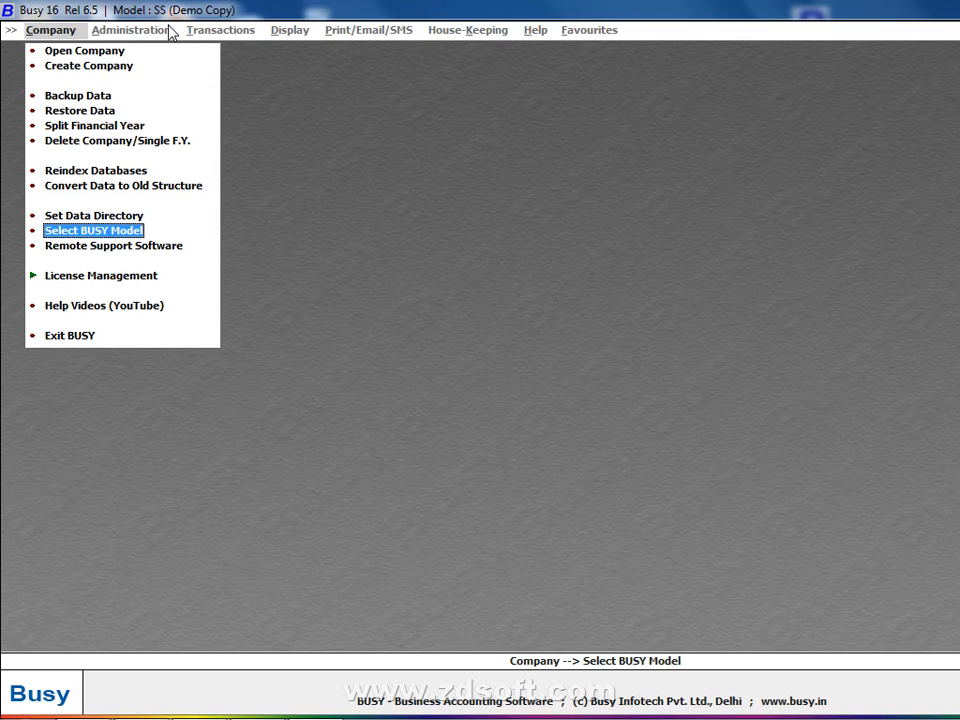
Resave the Standard model with the Dual User type
left_click(90, 233)
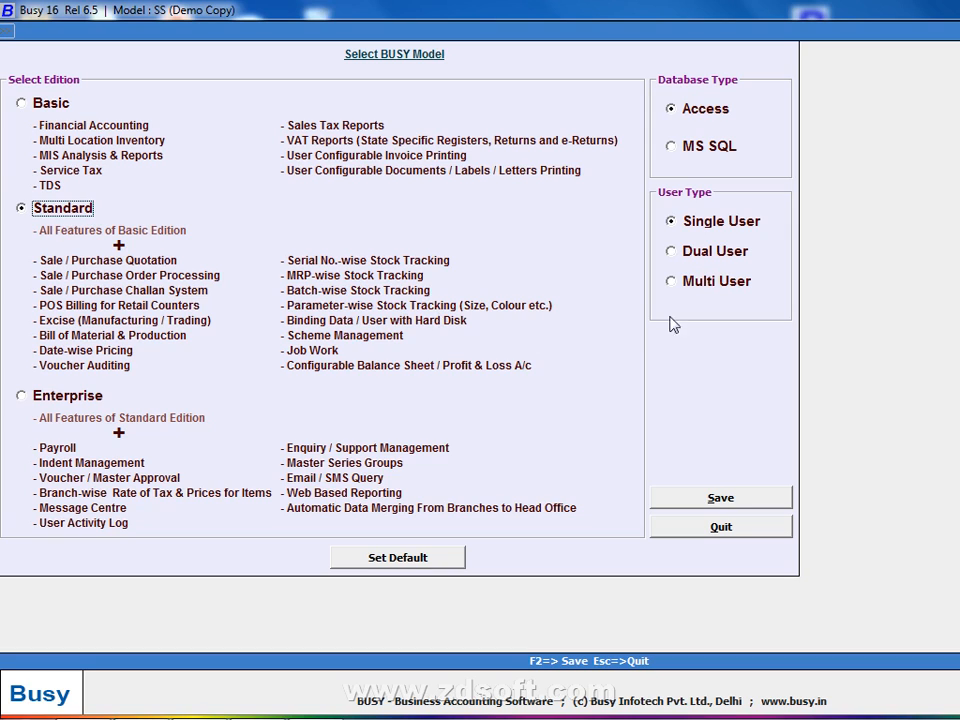
left_click(718, 256)
left_click(720, 498)
left_click(686, 410)
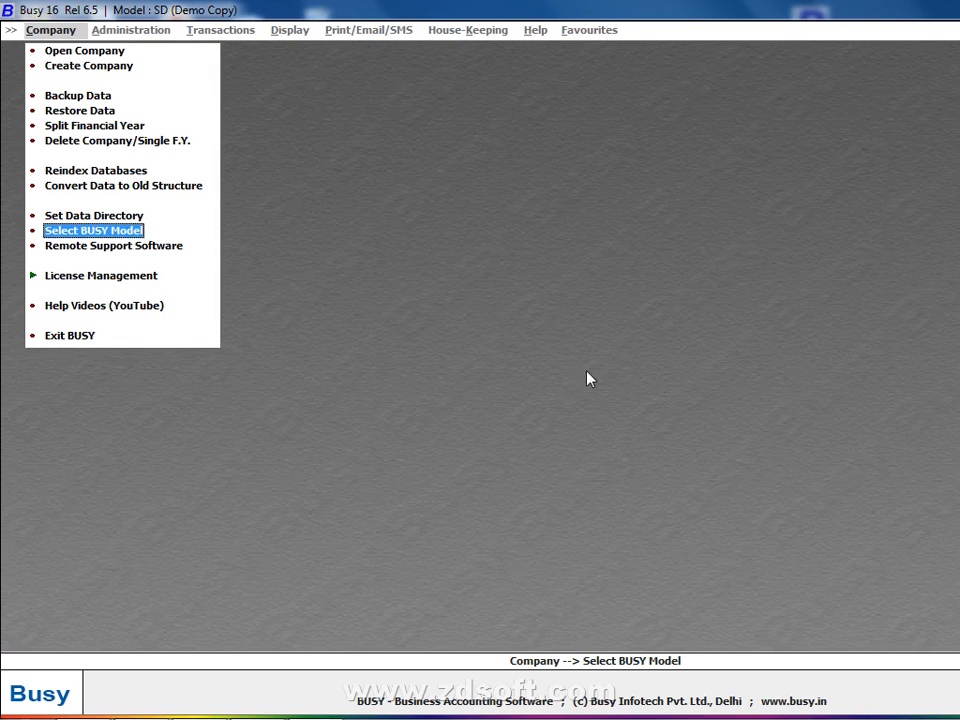
Resave the Standard model as Multi User, making it model SM
key("Return")
left_click(716, 281)
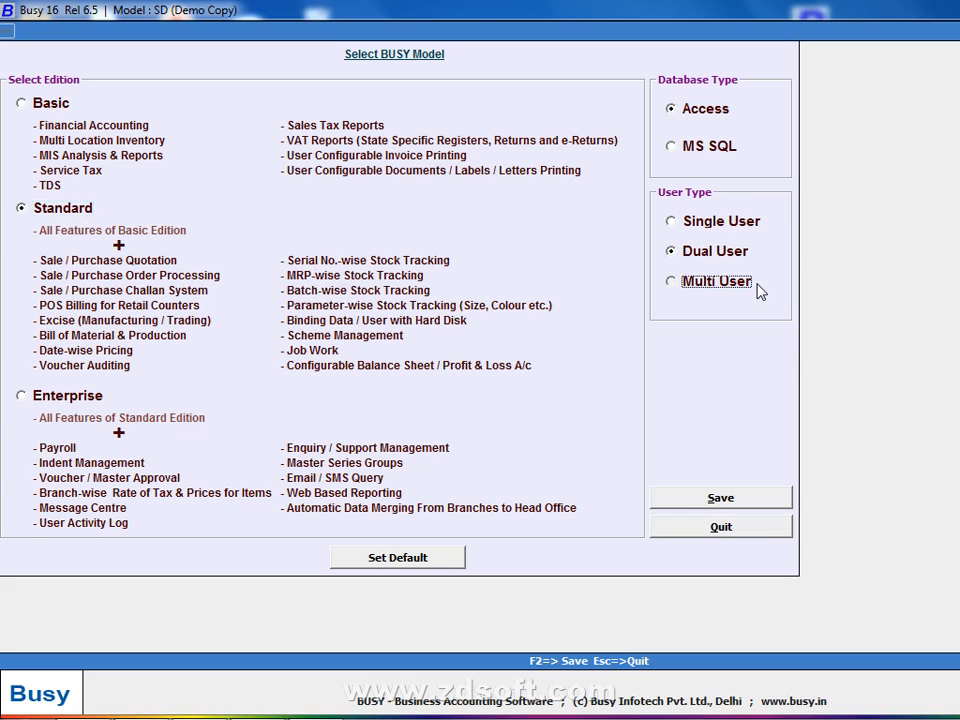
left_click(720, 498)
left_click(684, 410)
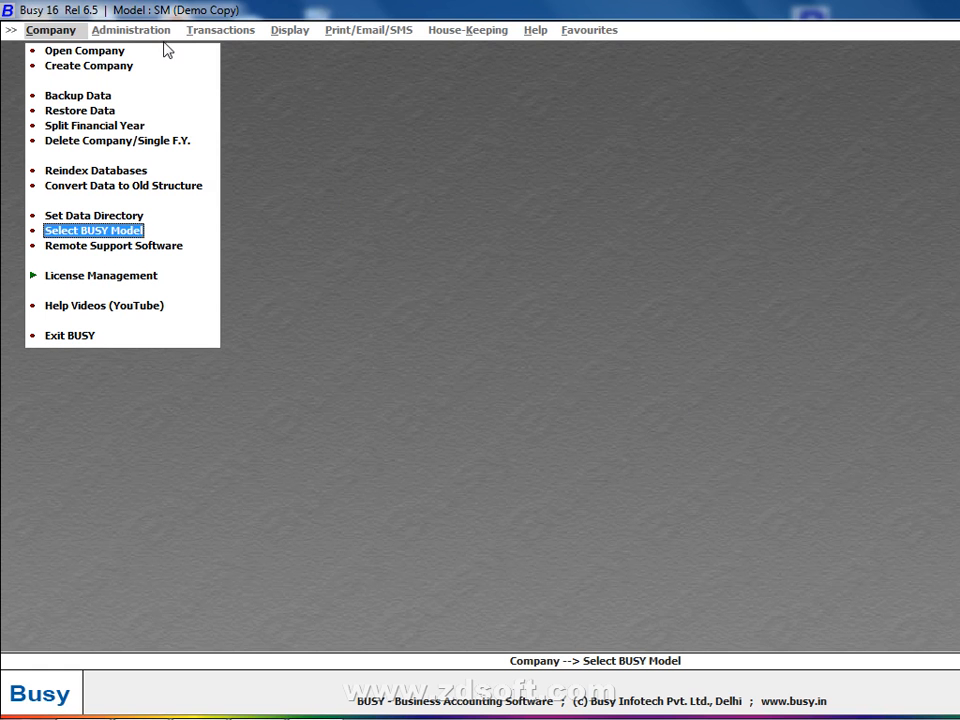
Preview the Enterprise edition, then leave the model settings unsaved
left_click(75, 231)
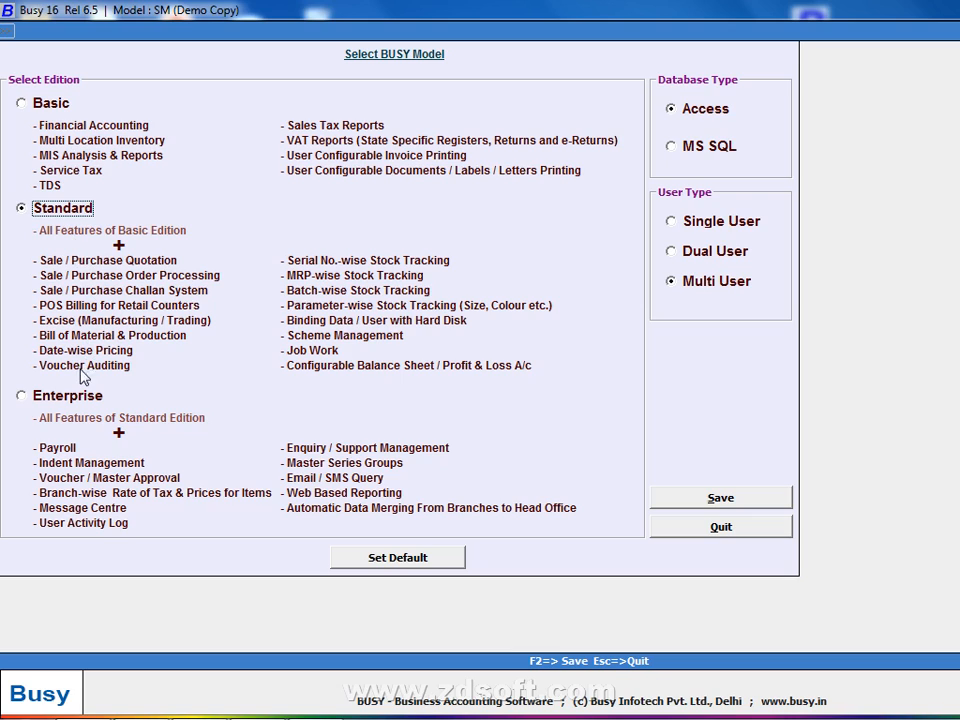
left_click(78, 400)
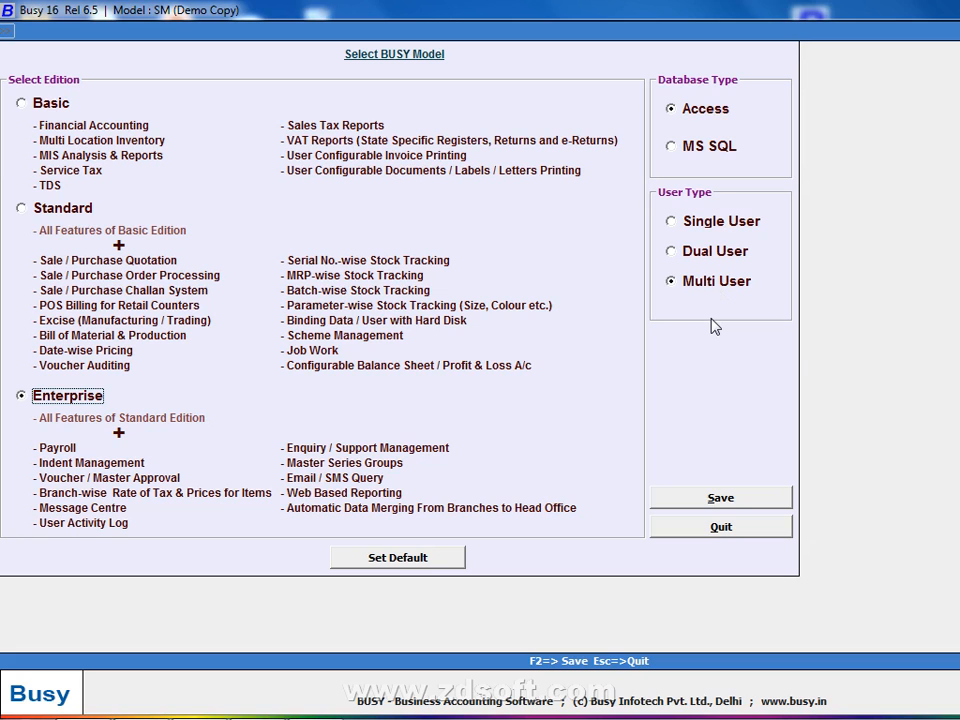
key("Escape")
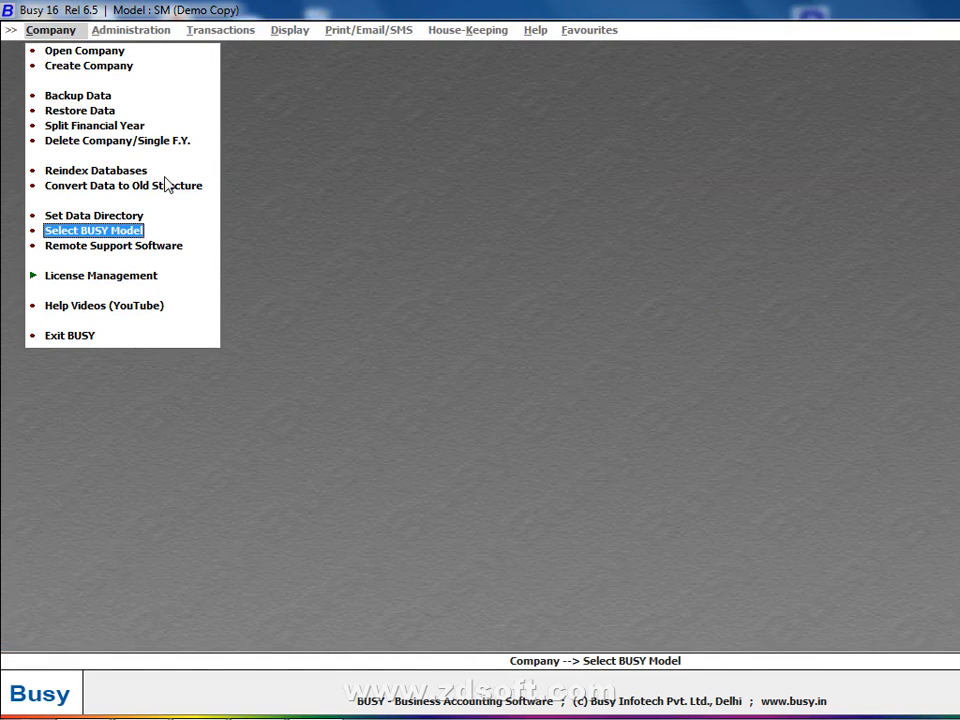
left_click(56, 232)
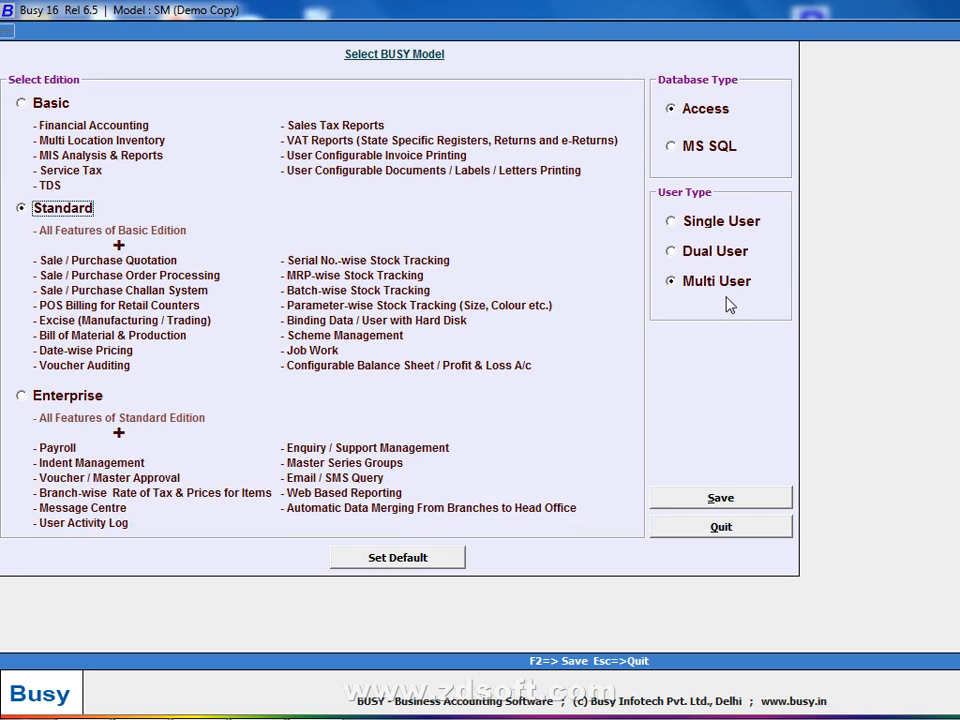
key("Escape")
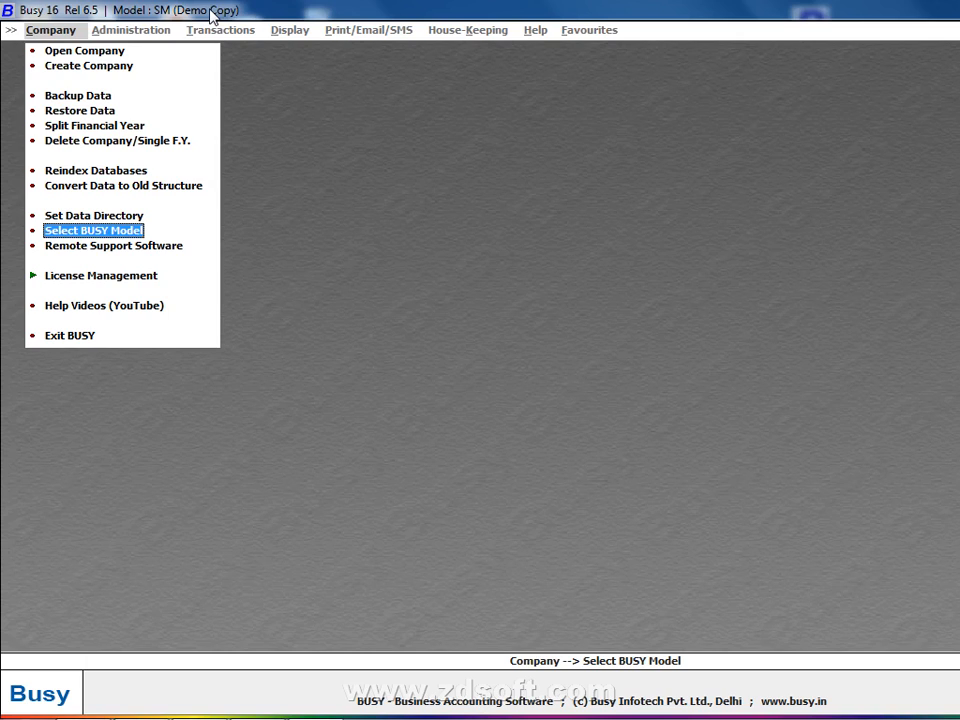
key("Up")
key("Up")
key("Up")
key("Up")
key("Up")
key("Up")
key("Up")
key("Up")
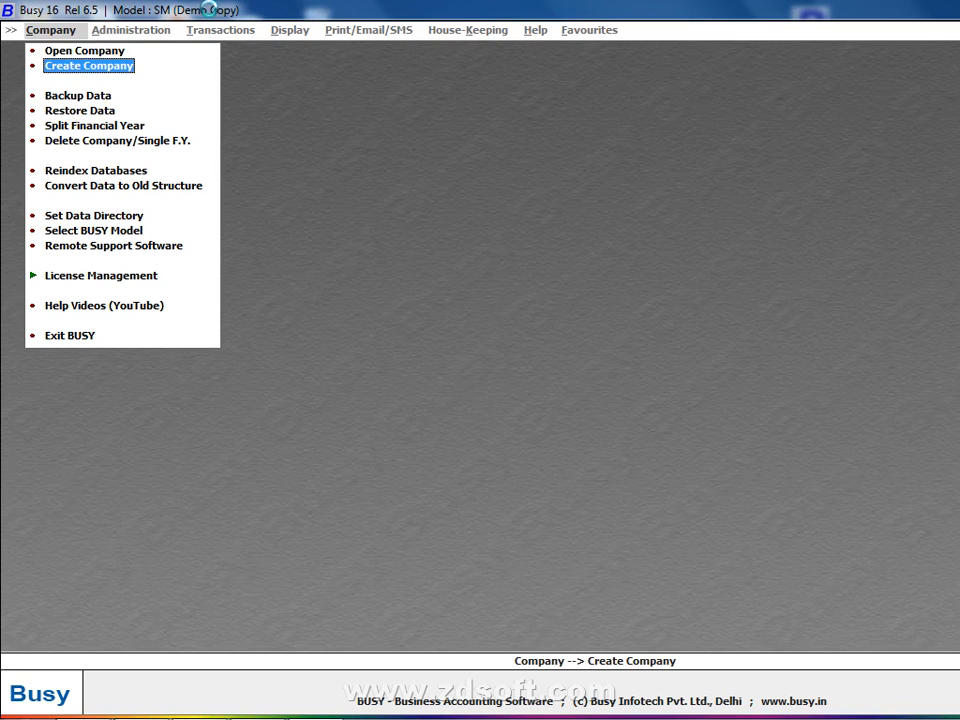
Start a new company, then abandon the empty Create Company form
key("Return")
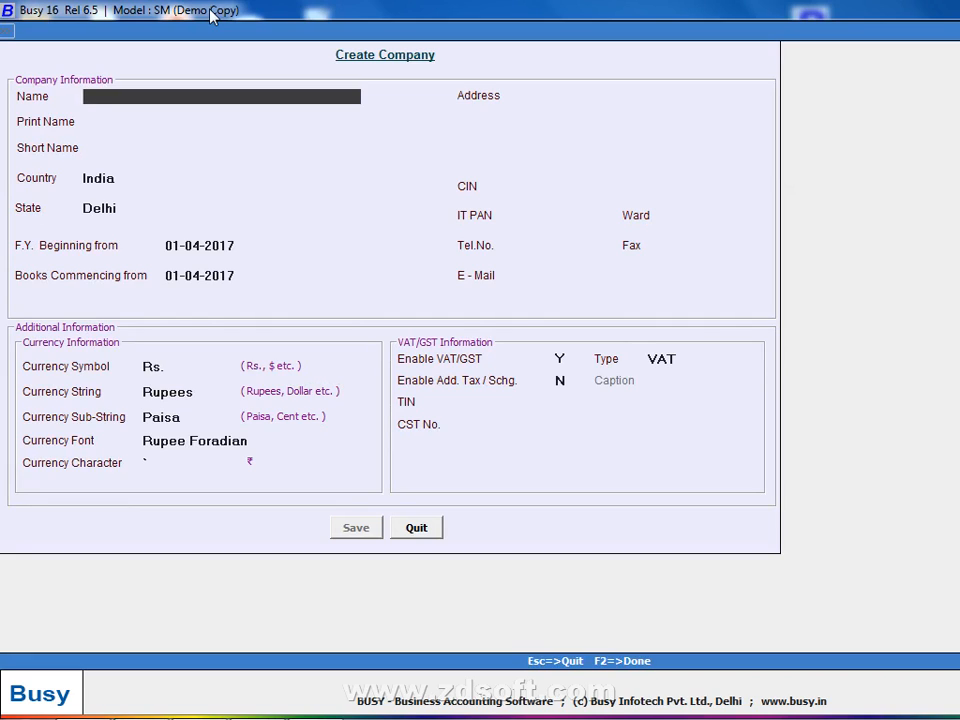
key("Escape")
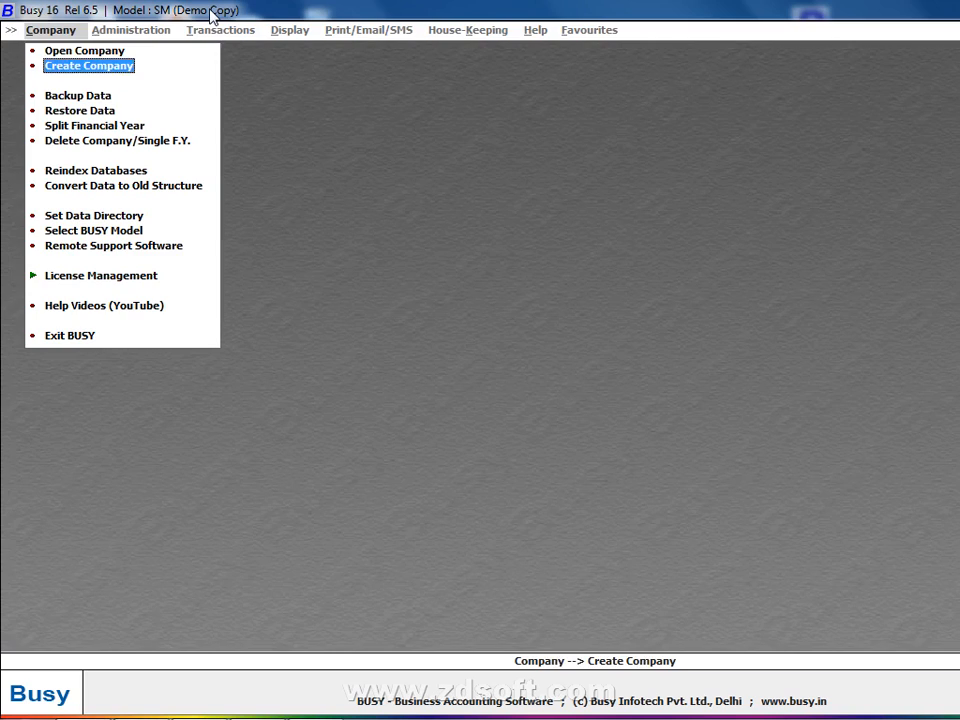
key("Down")
key("Down")
key("Down")
Check the Chrome download progress, then open Set Data Directory
mouse_move(138, 700)
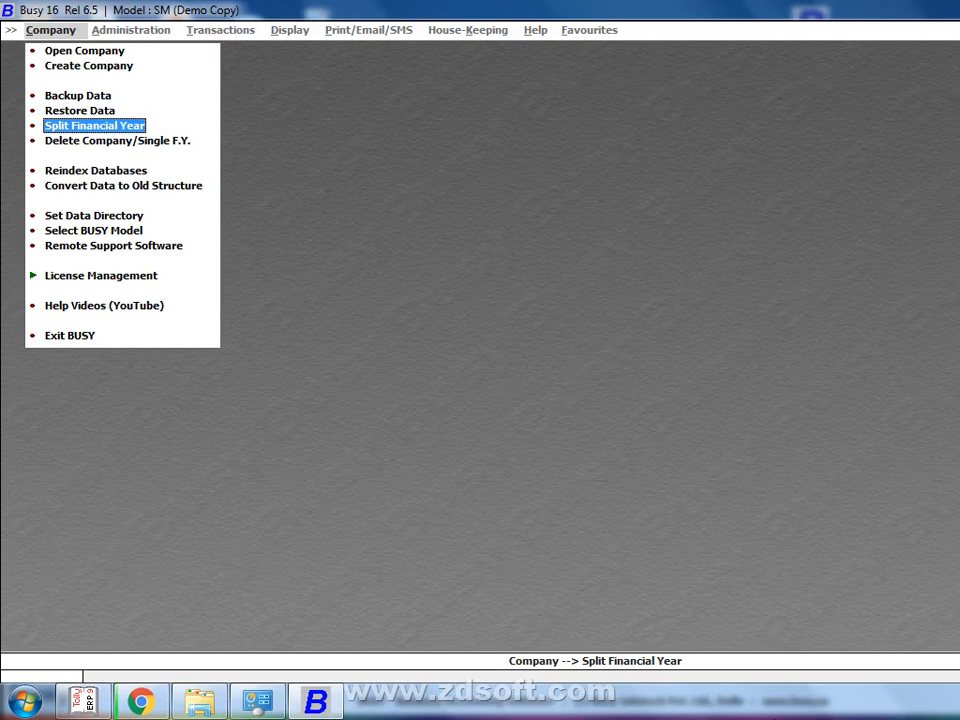
left_click(155, 706)
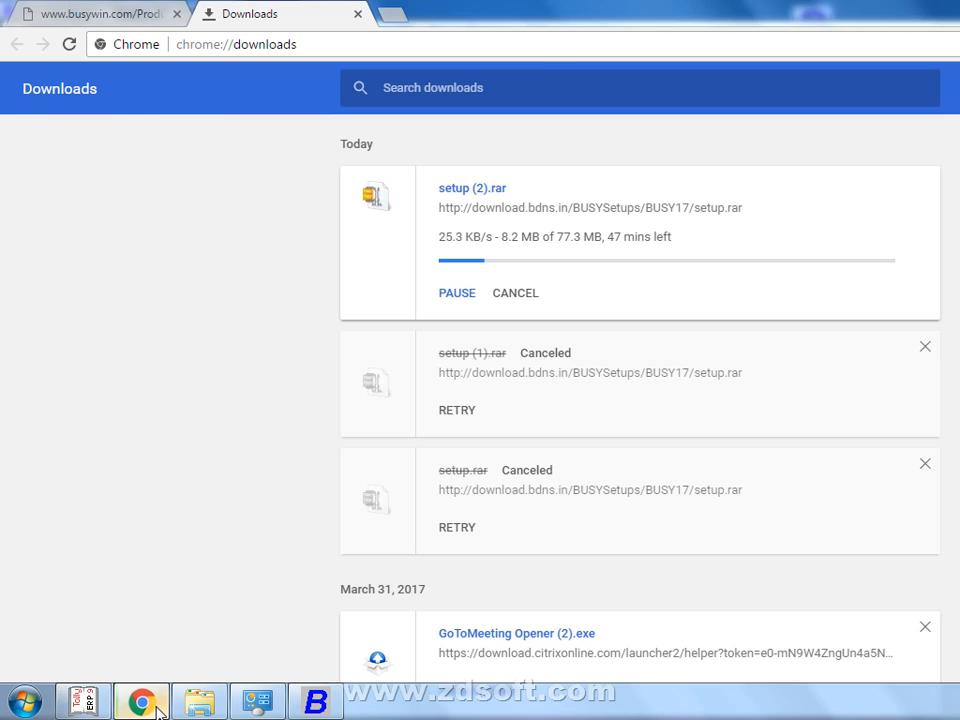
left_click(156, 708)
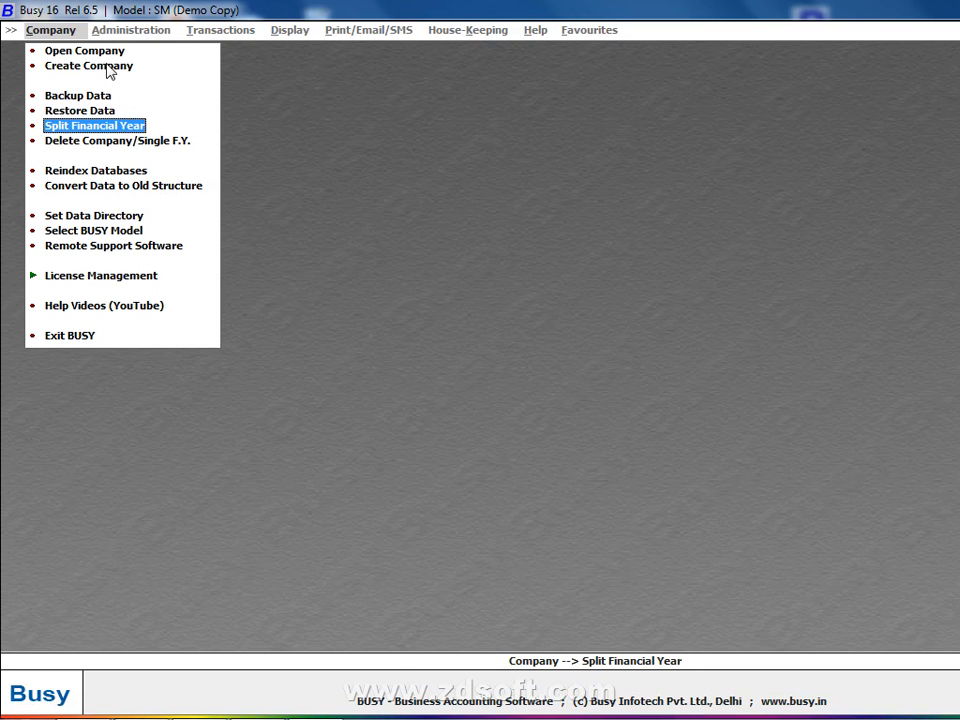
key("Down")
key("Down")
key("Down")
key("Down")
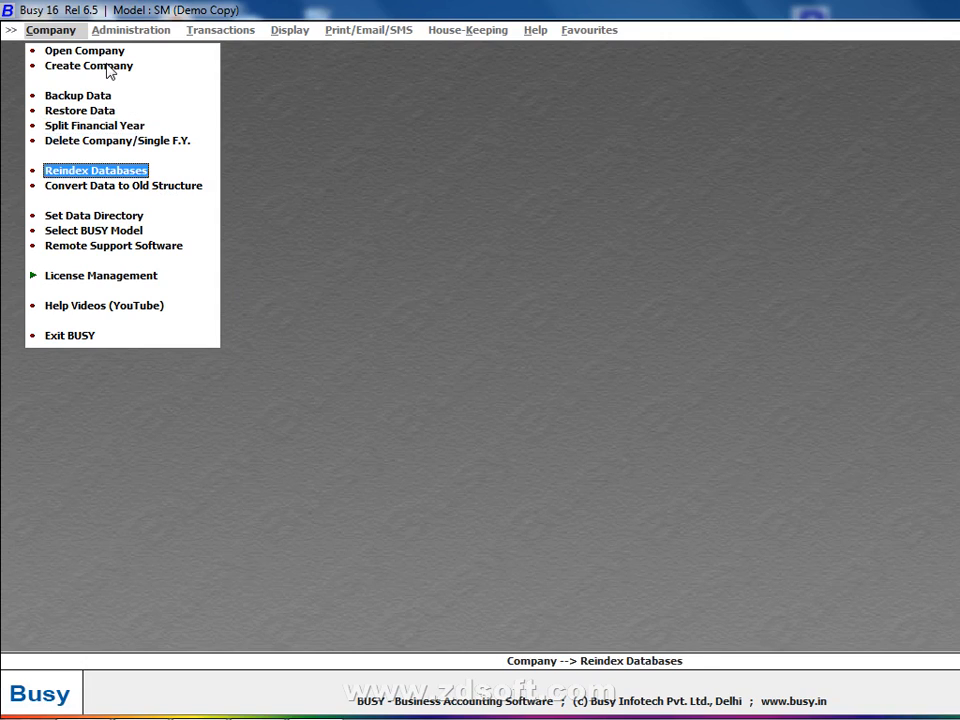
key("Return")
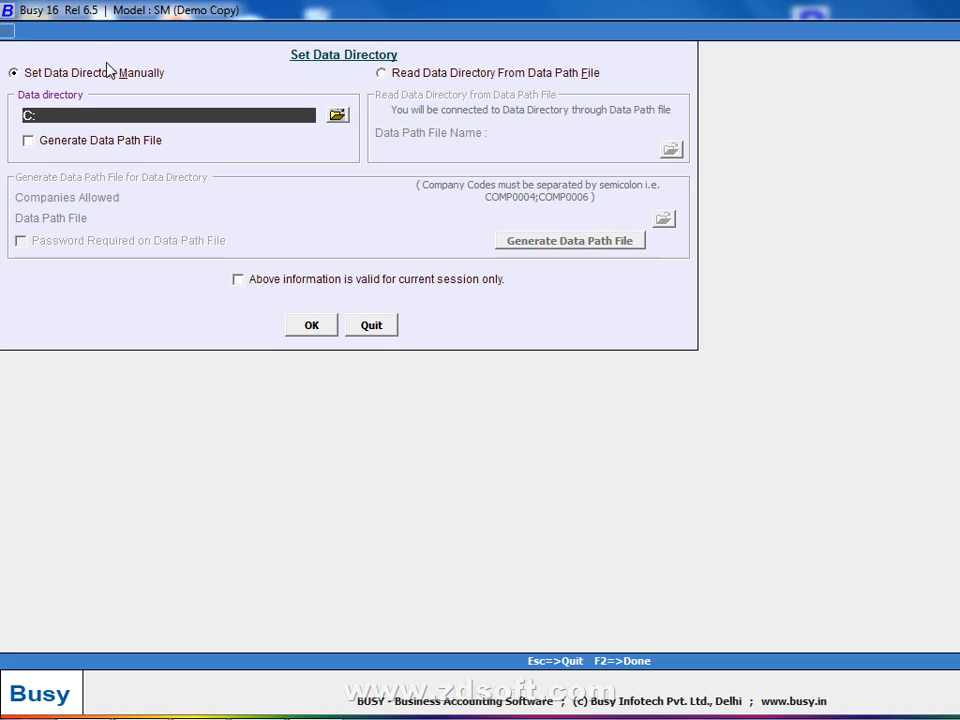
Close Set Data Directory, then start and quit a new company without saving
key("Escape")
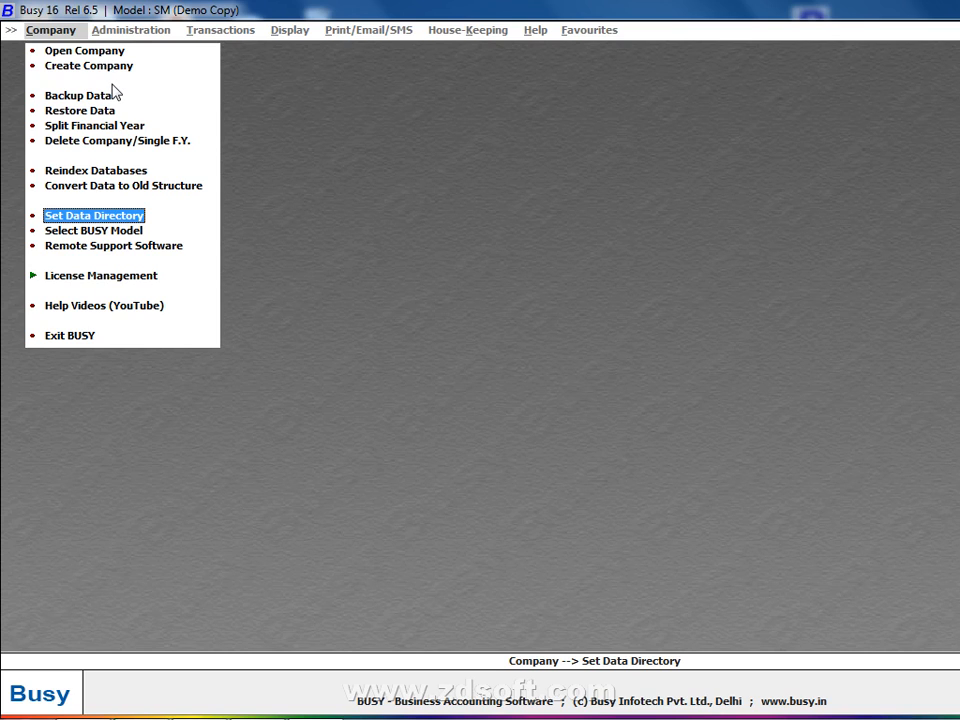
left_click(110, 64)
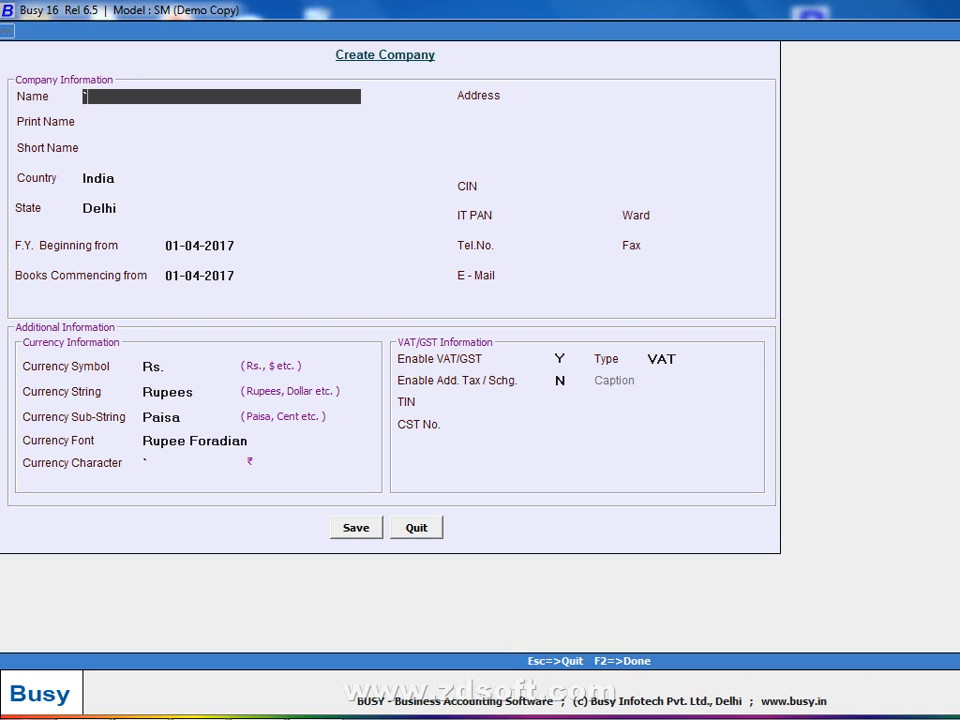
key("Escape")
key("Return")
Reopen Set Data Directory and open Explorer's Computer window with Win+E
key("Down")
key("Down")
key("Down")
key("Down")
key("Down")
key("Down")
key("Down")
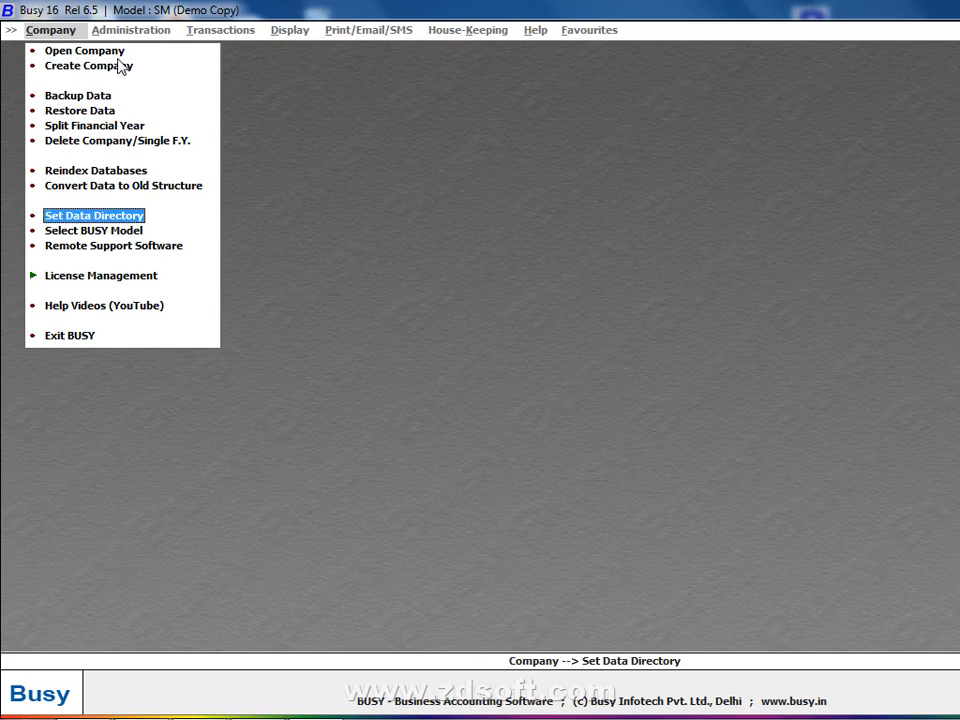
key("Up")
key("Return")
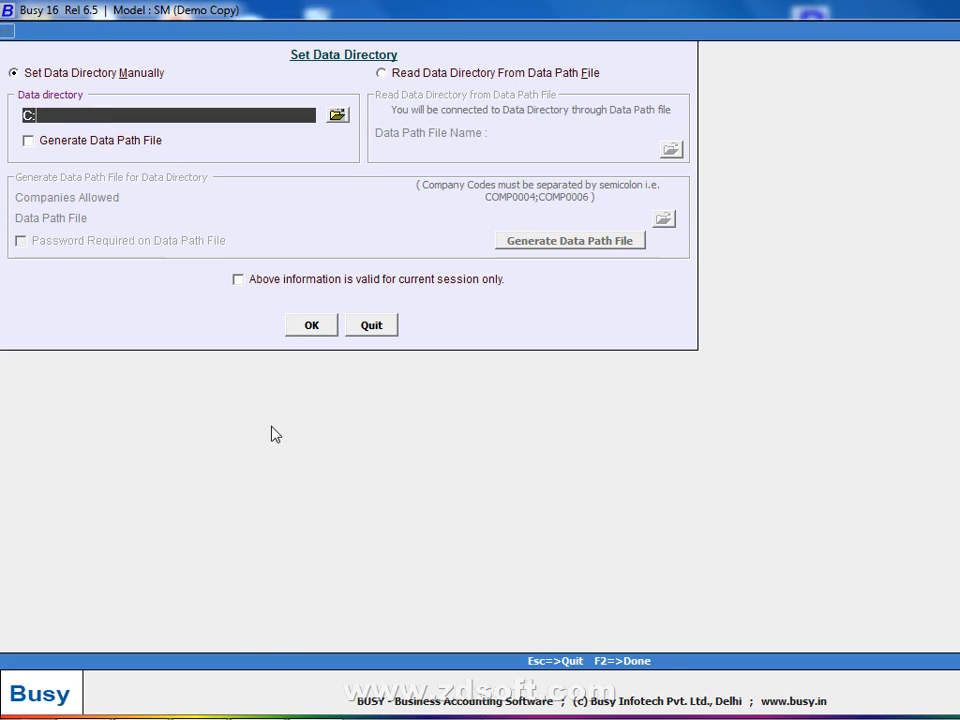
mouse_move(484, 718)
key("super+e")
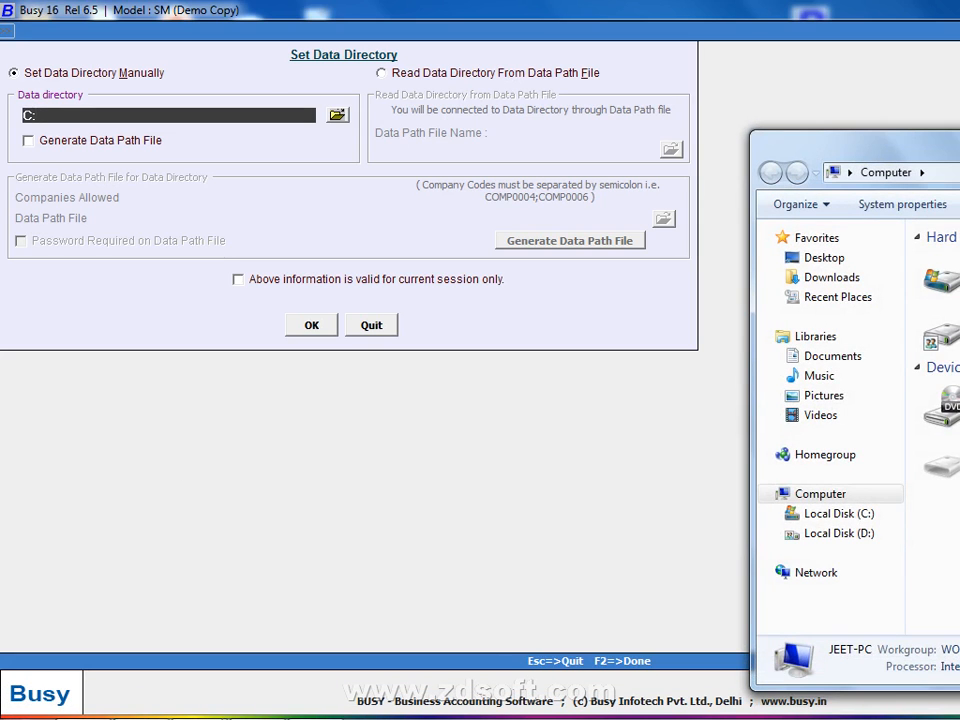
Maximize Explorer and go to the NOTE folder in the Pictures library
key("super+Up")
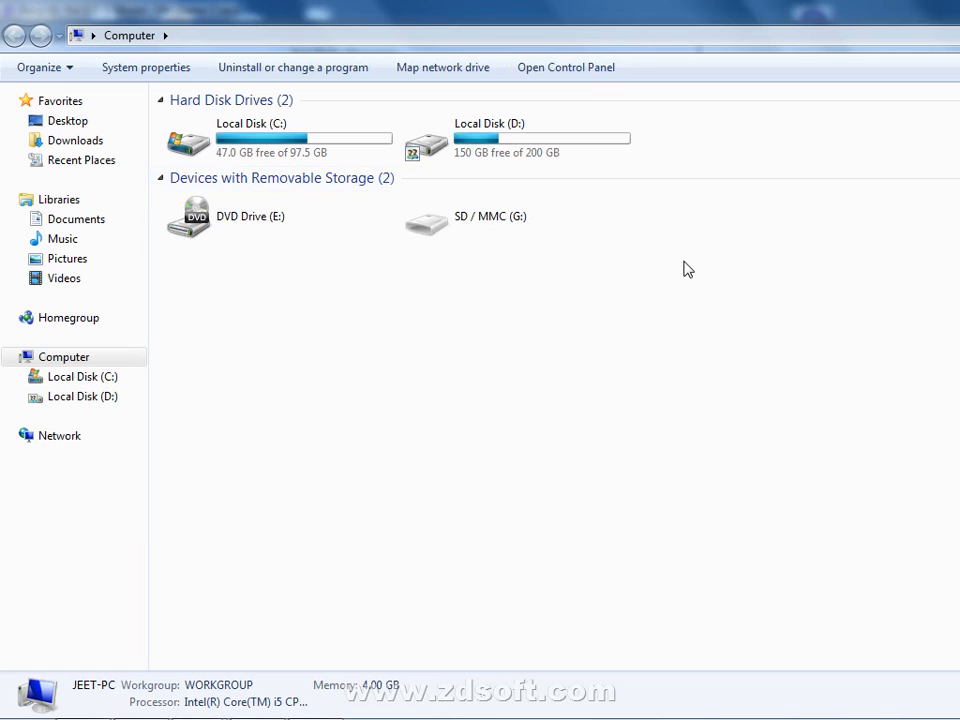
double_click(603, 157)
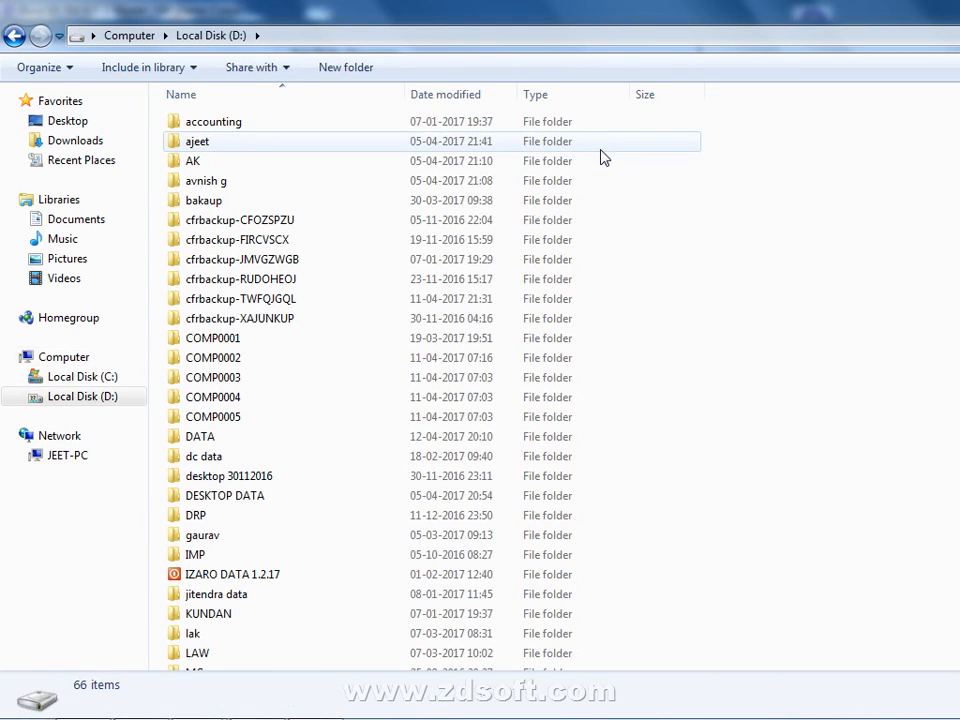
left_click(101, 262)
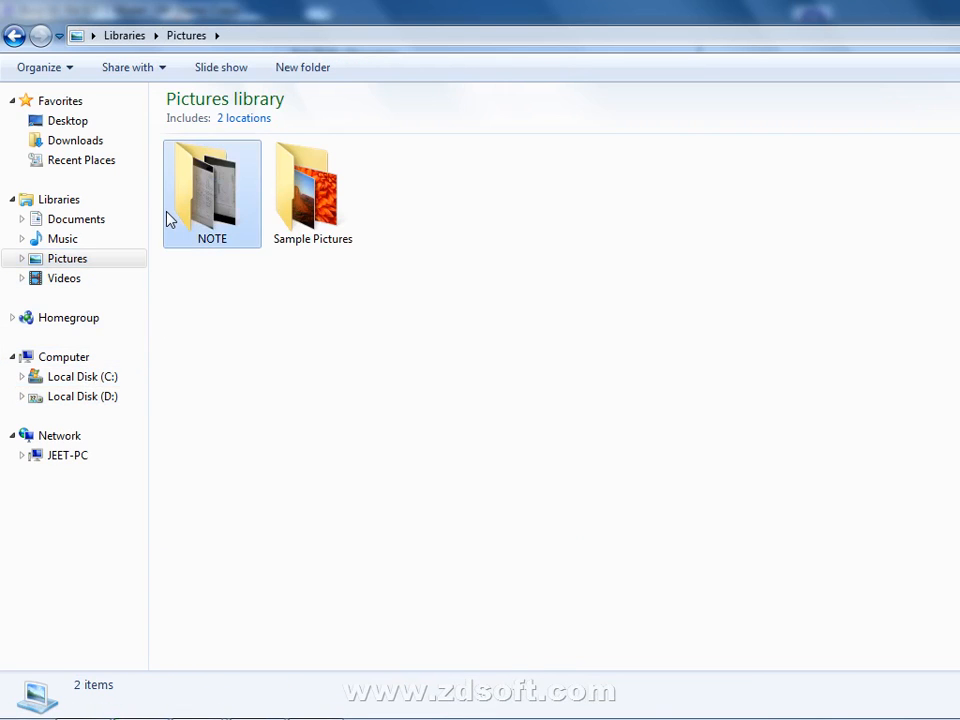
double_click(170, 220)
View the first note photo in Windows Photo Viewer, zoom in, then close it
right_click(201, 203)
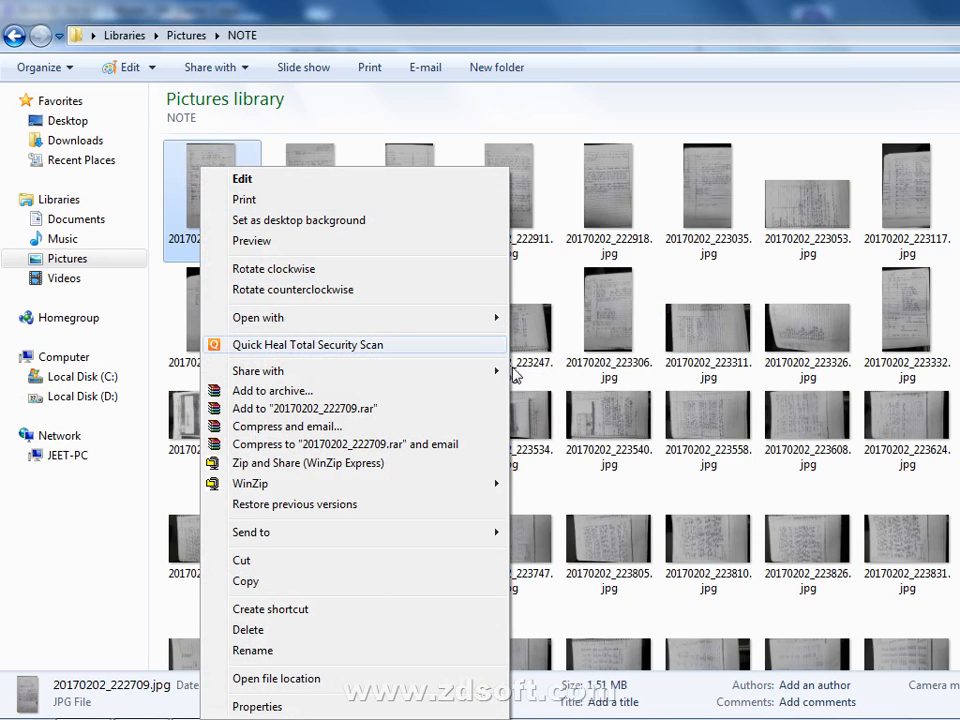
mouse_move(489, 320)
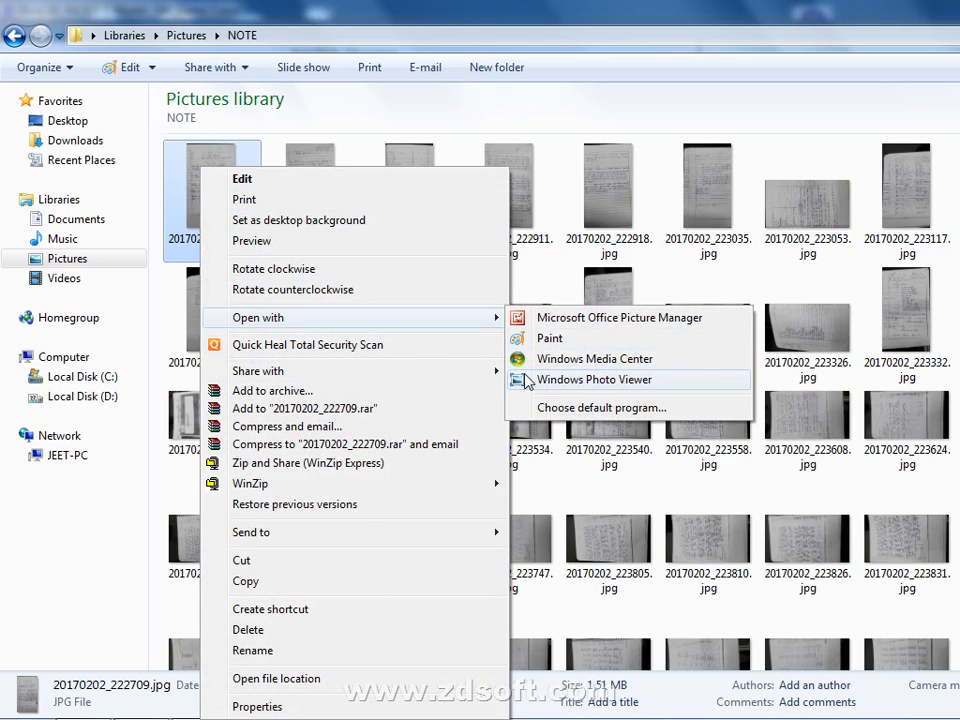
left_click(527, 380)
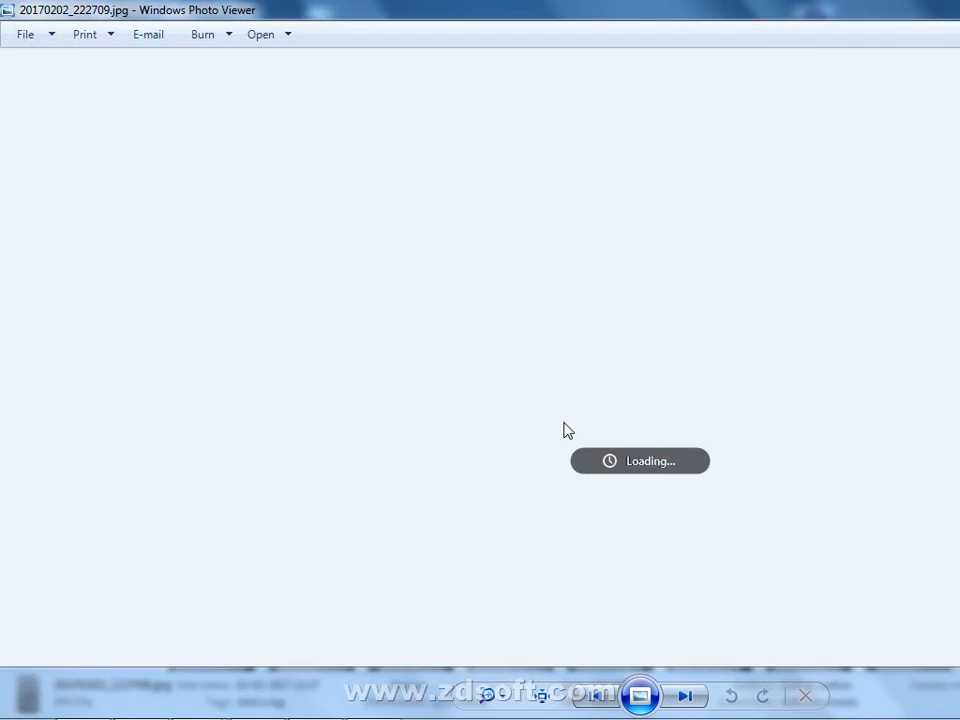
scroll(563, 428, "up", 3)
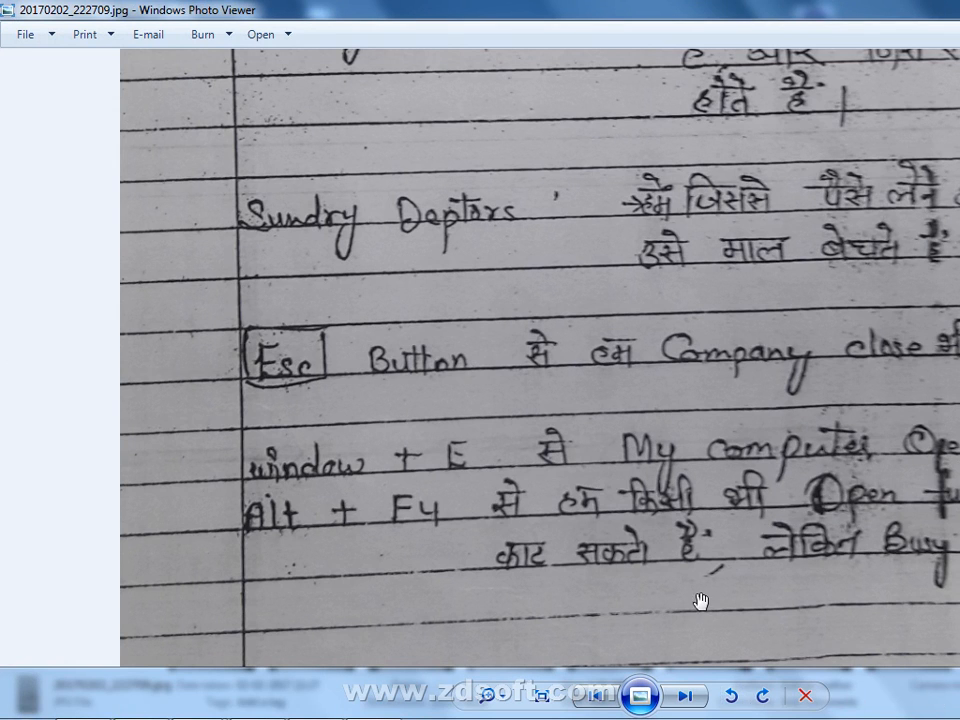
key("alt+F4")
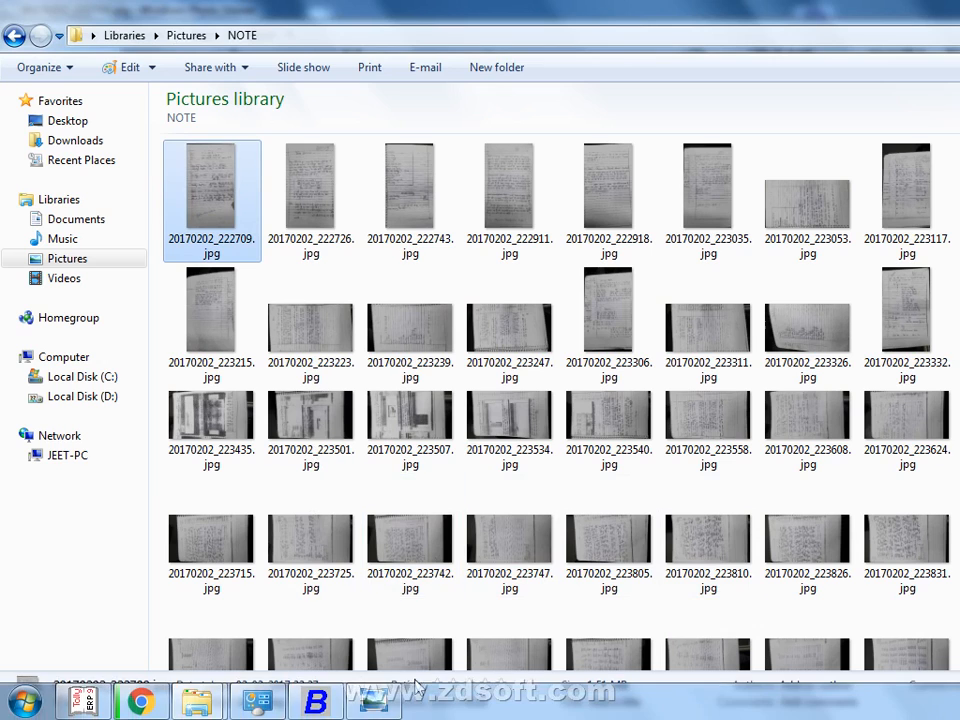
Create a folder on D: named sooraj, left as New folder (5), then close Explorer
left_click(57, 398)
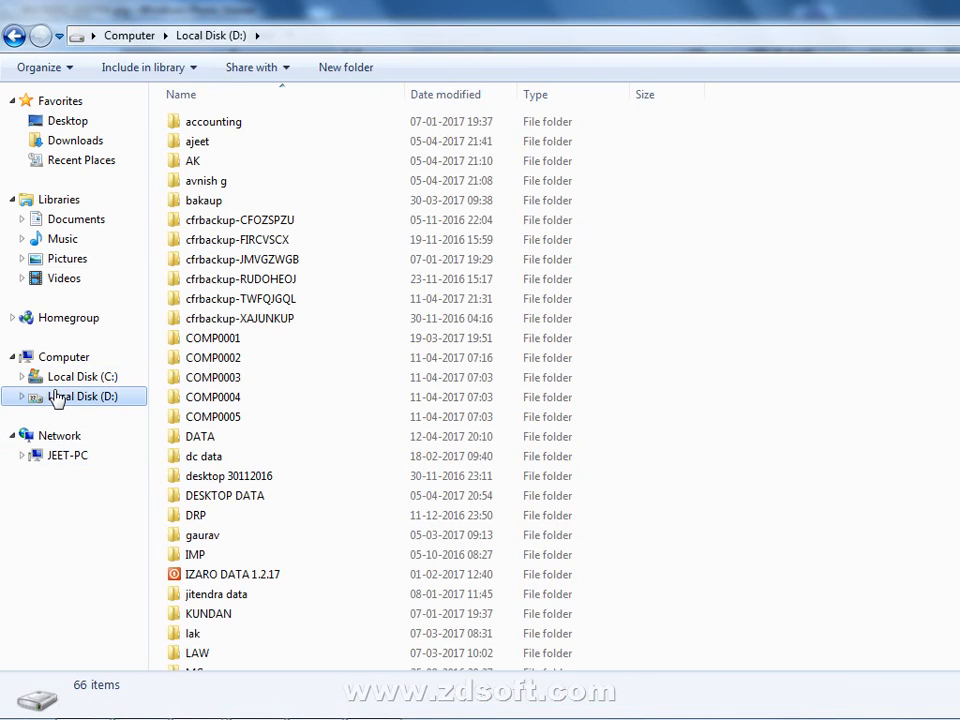
right_click(881, 297)
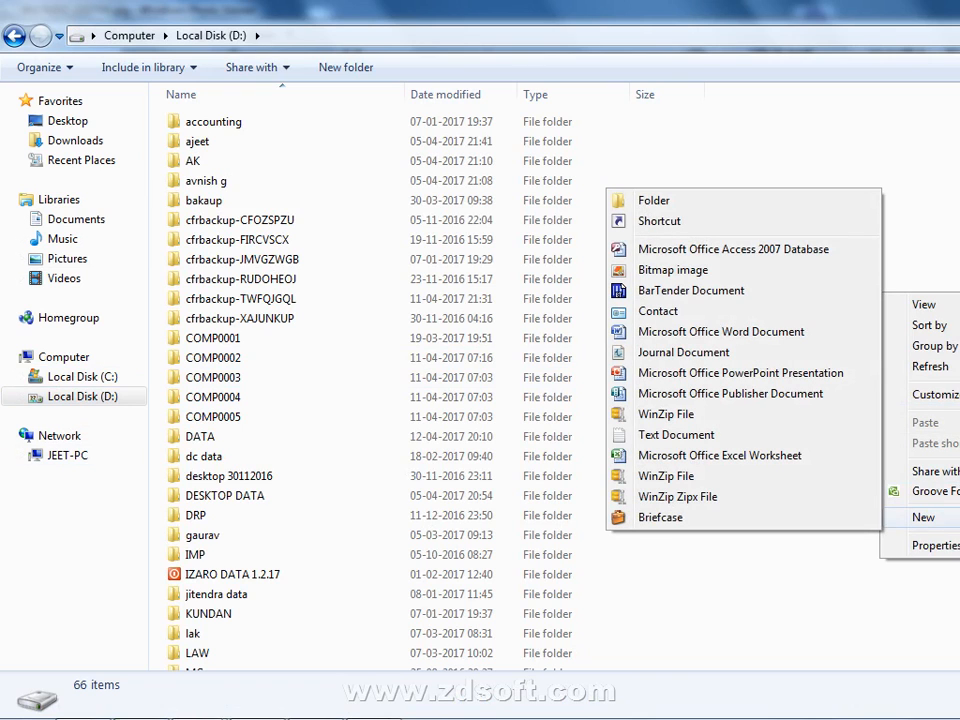
left_click(785, 206)
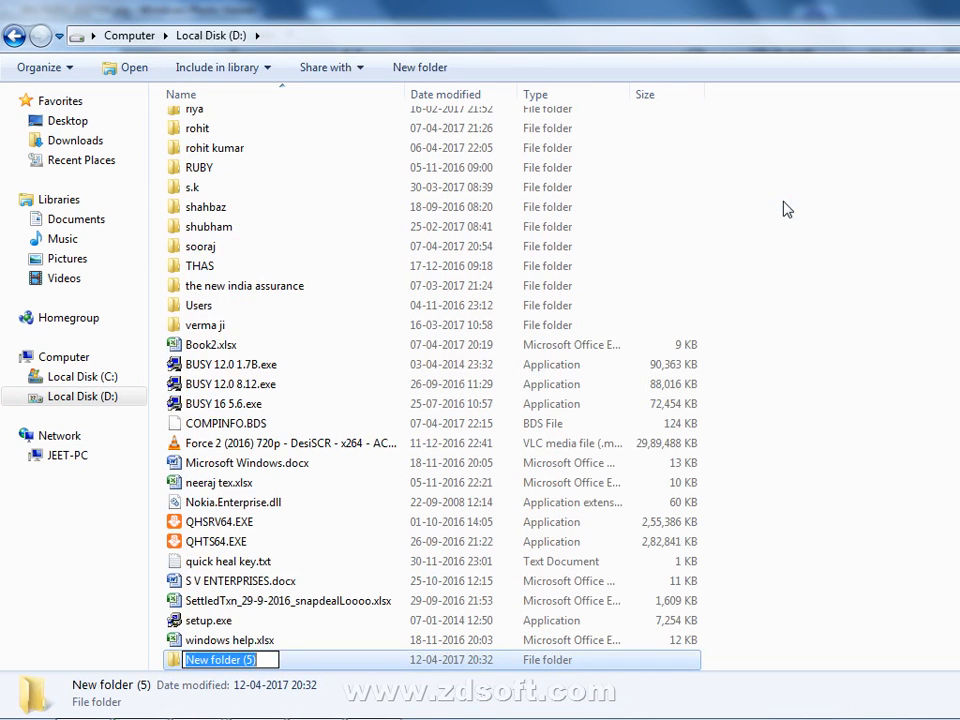
type("so")
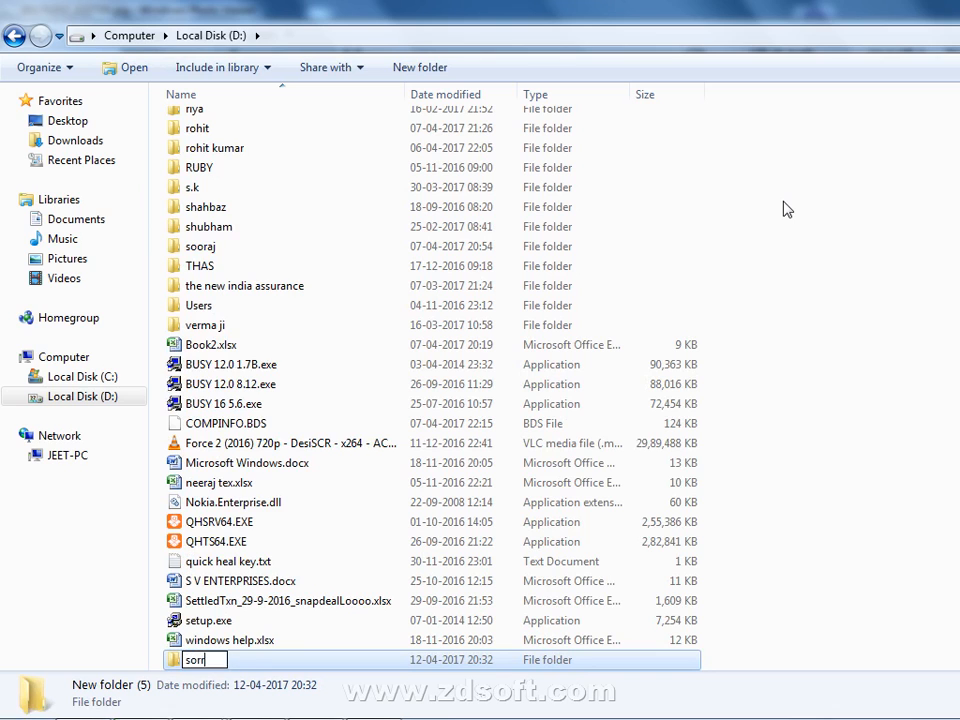
type("oraj")
key("Return")
key("Tab")
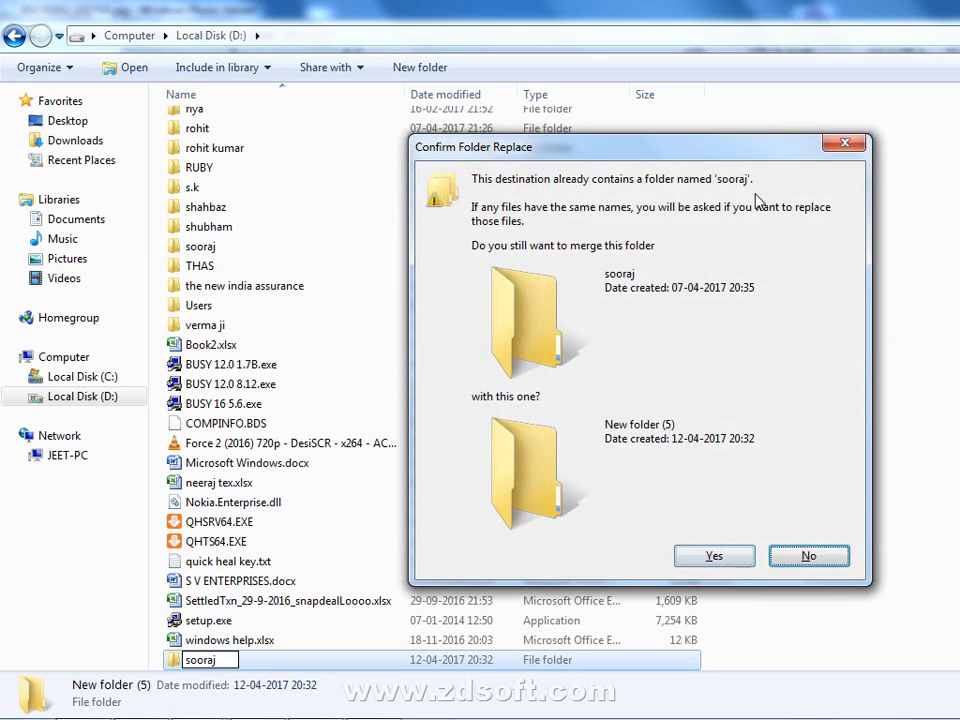
key("Return")
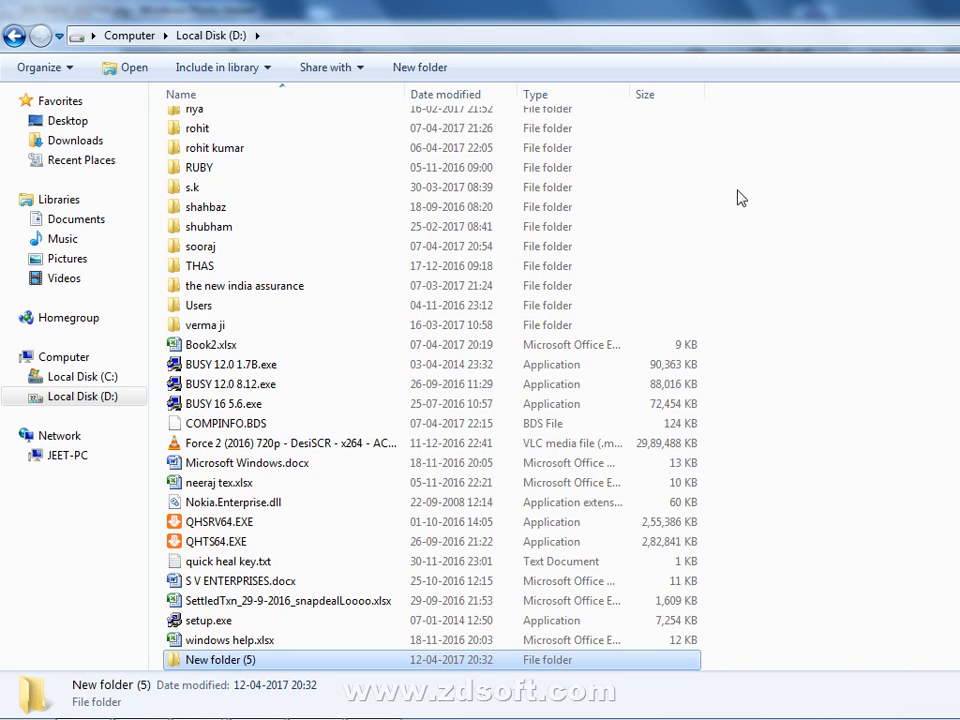
key("alt+F4")
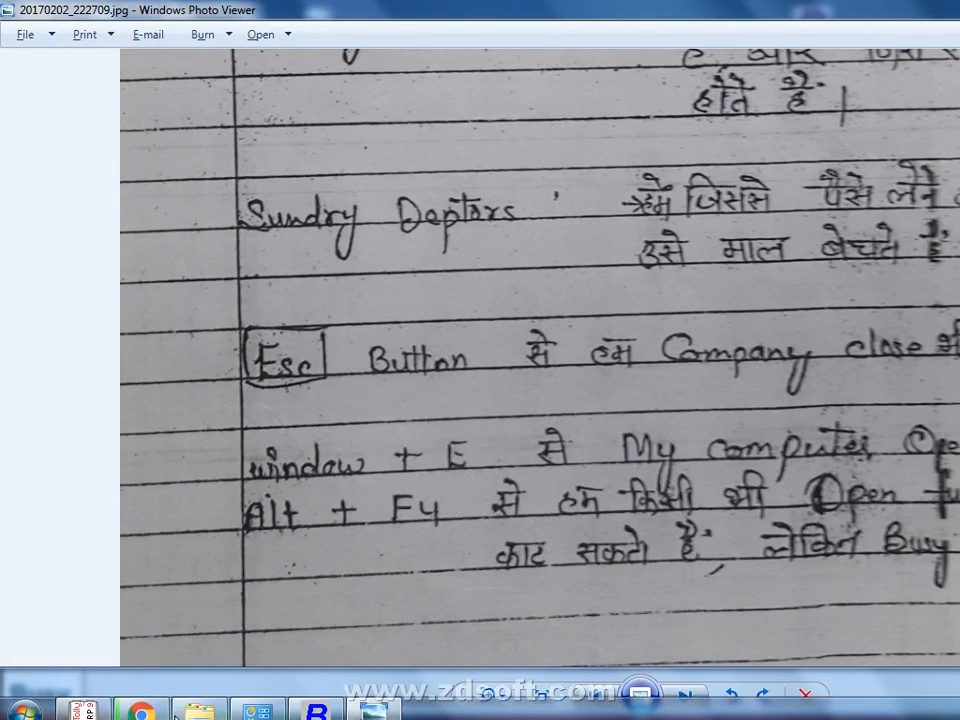
Set the data directory to D:\sooraj and save the setting
left_click(316, 702)
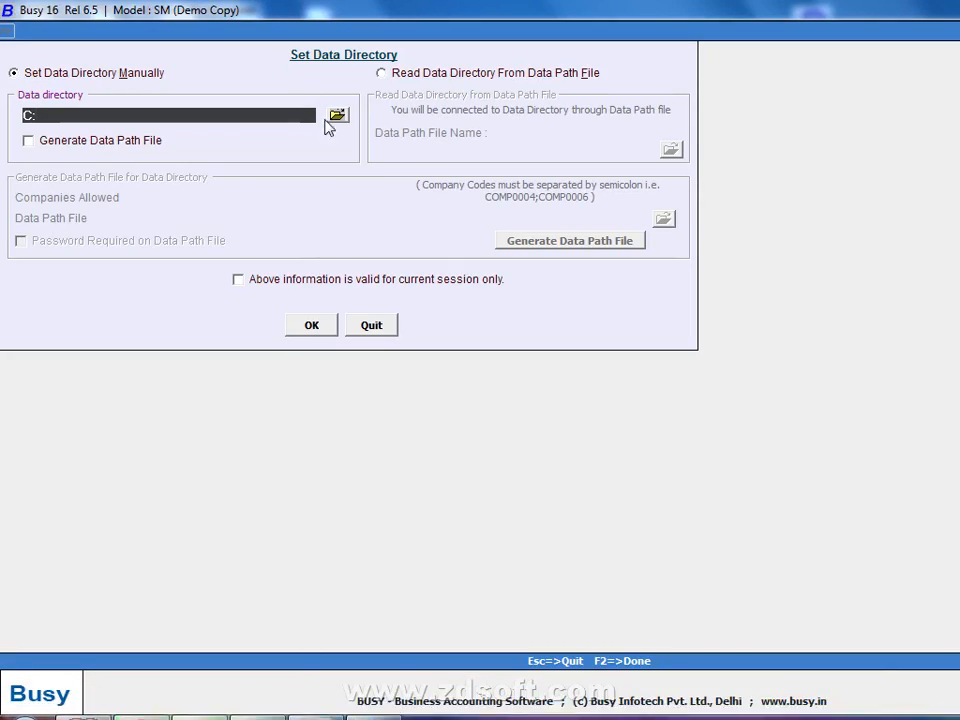
left_click(337, 115)
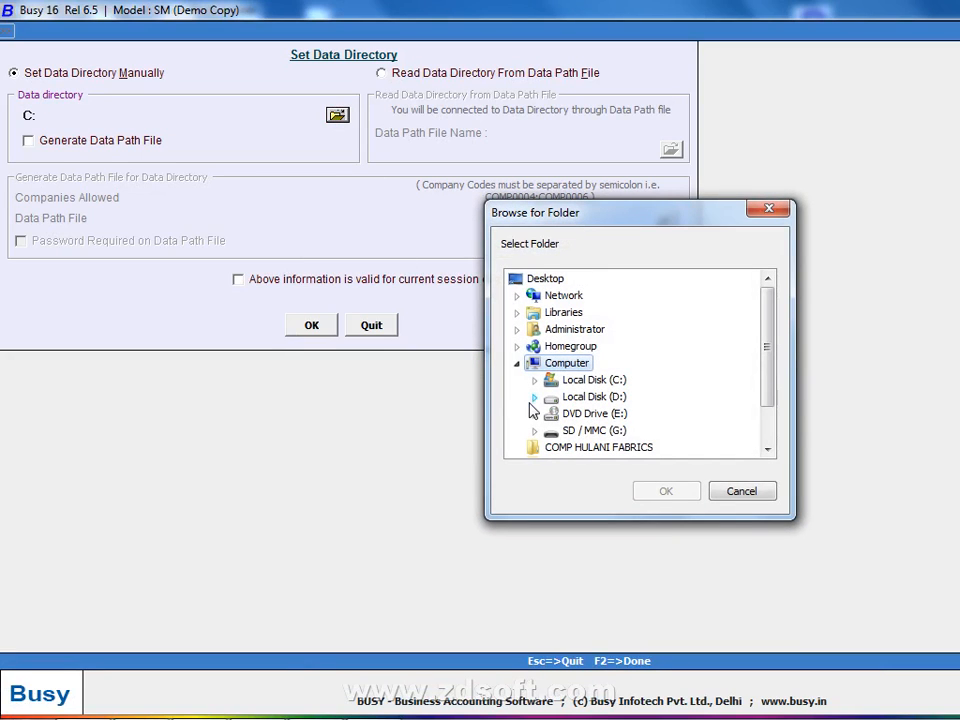
left_click(538, 394)
type("sh")
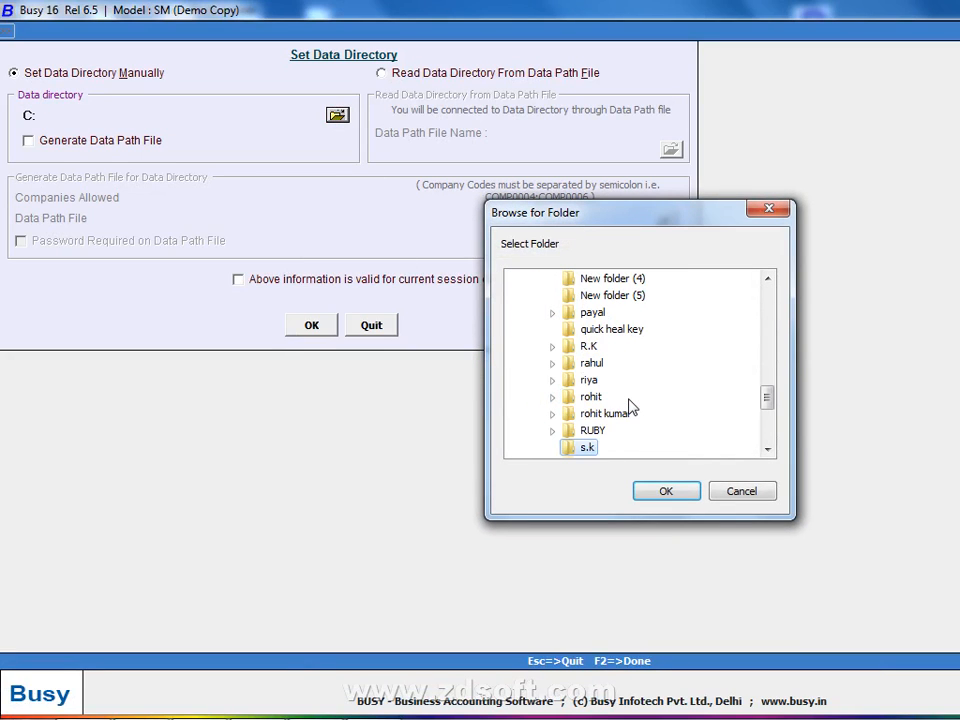
key("Down")
key("Down")
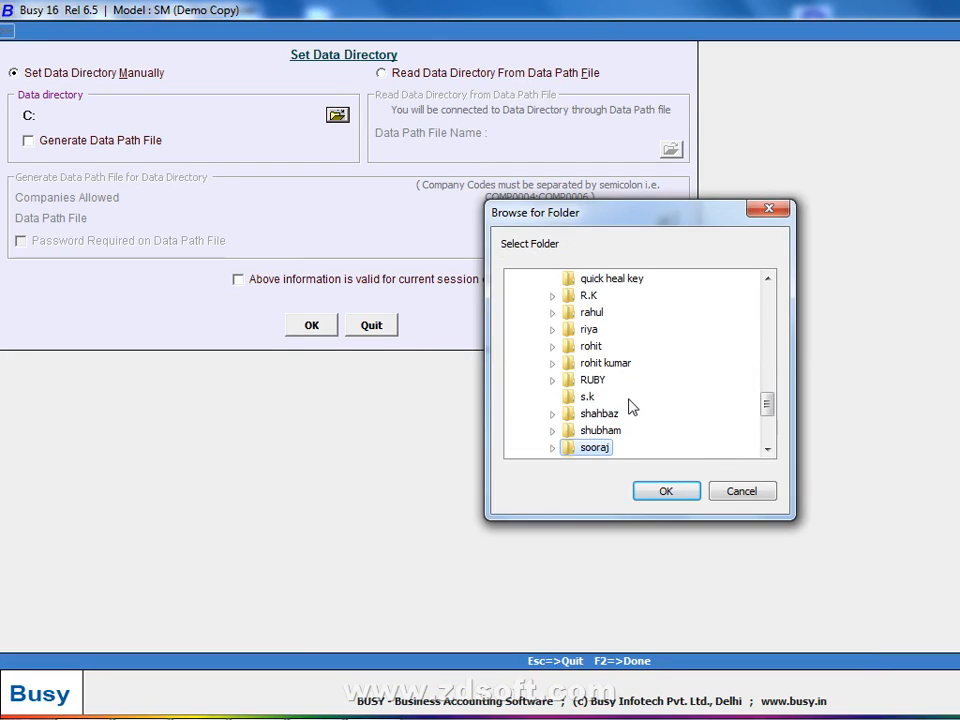
key("Return")
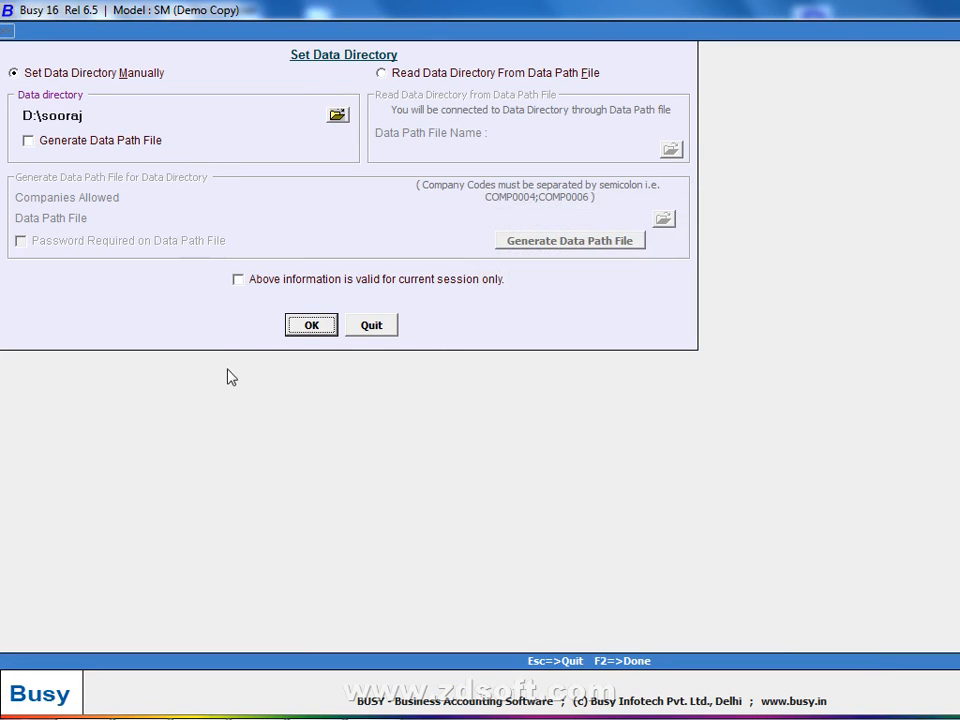
left_click(311, 322)
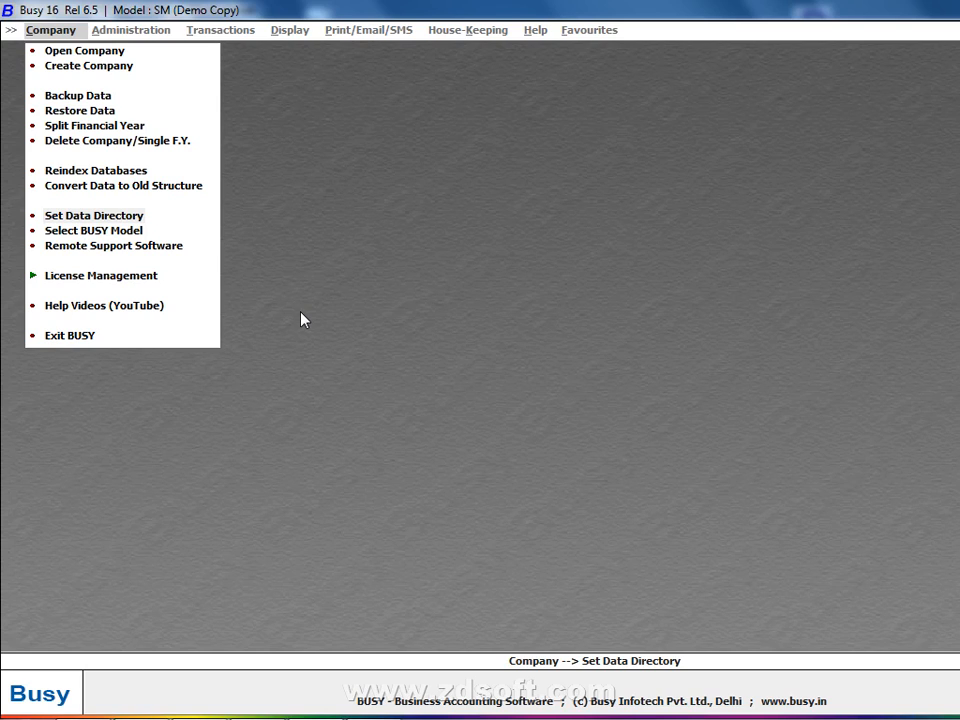
Browse the Company menu and open, then close, the existing companies list
key("Down")
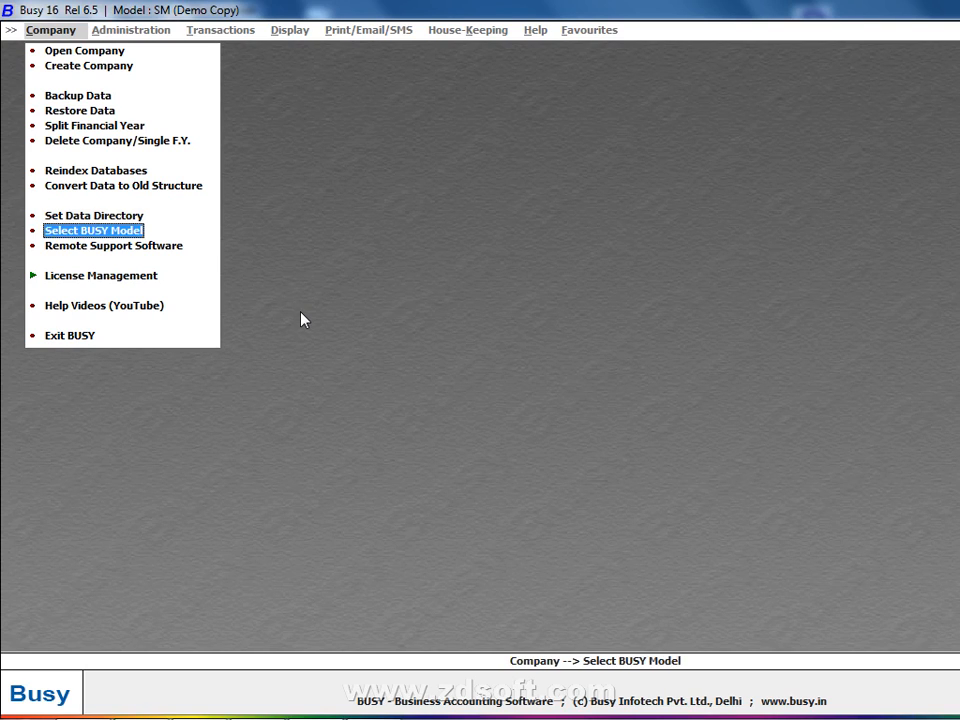
key("Up")
key("Up")
key("Up")
key("Up")
key("Up")
key("Up")
key("Up")
key("Up")
key("Up")
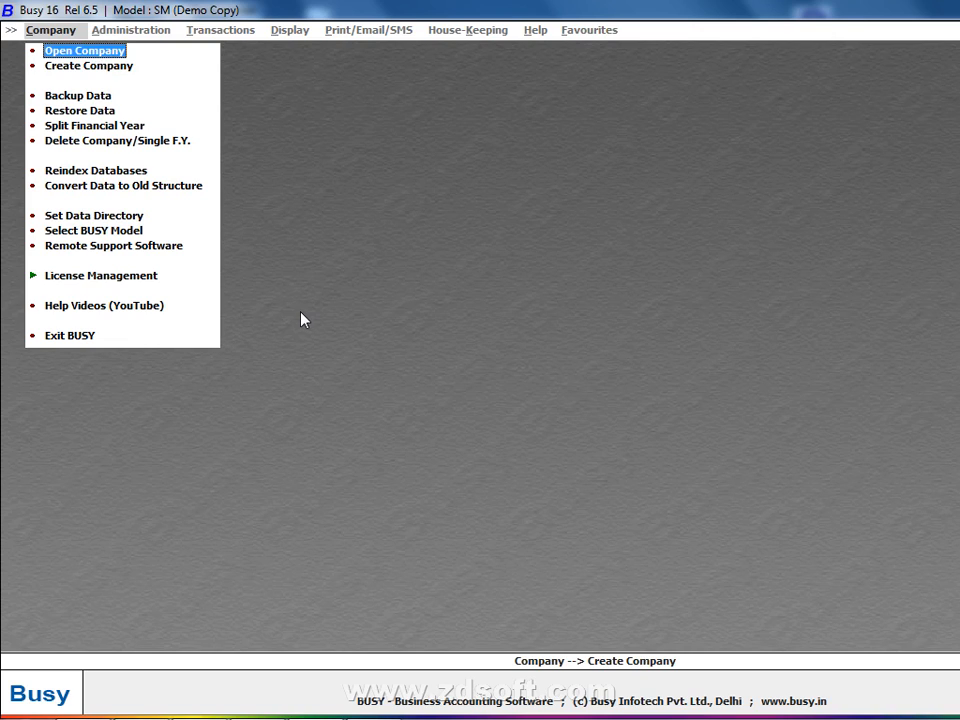
key("Up")
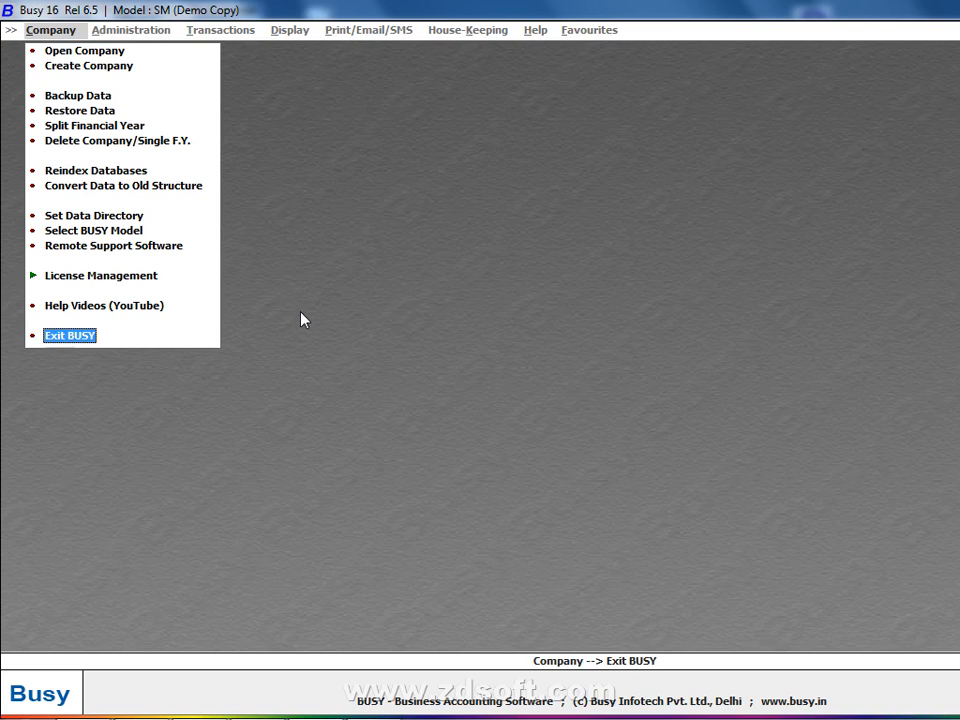
key("Down")
key("Return")
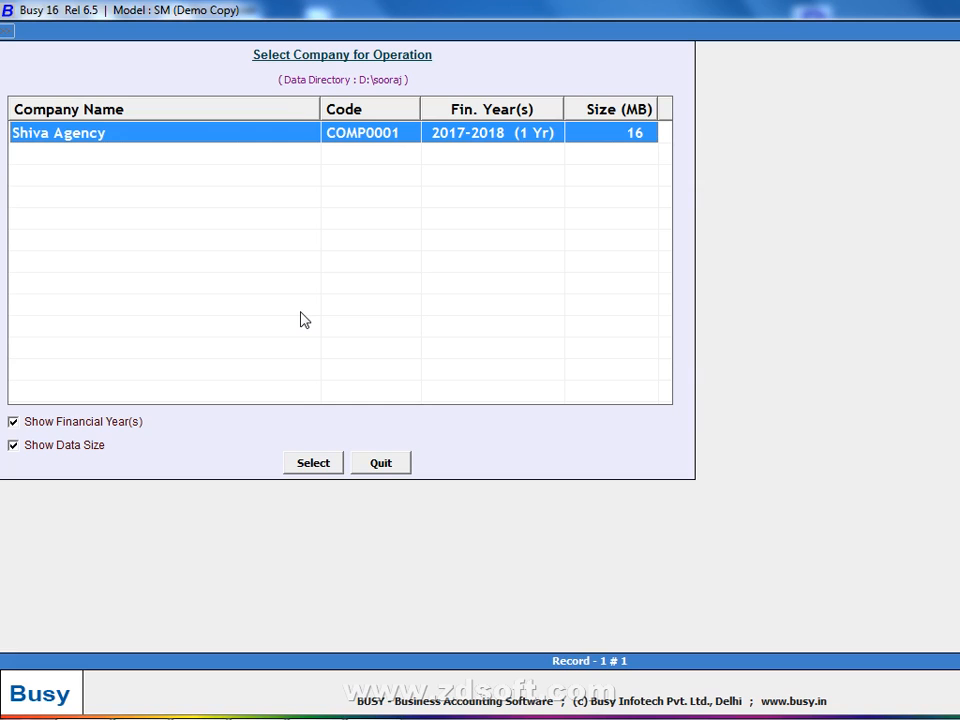
key("Escape")
Reopen and close the companies list, then start Create Company
key("Down")
key("Down")
key("Down")
key("Down")
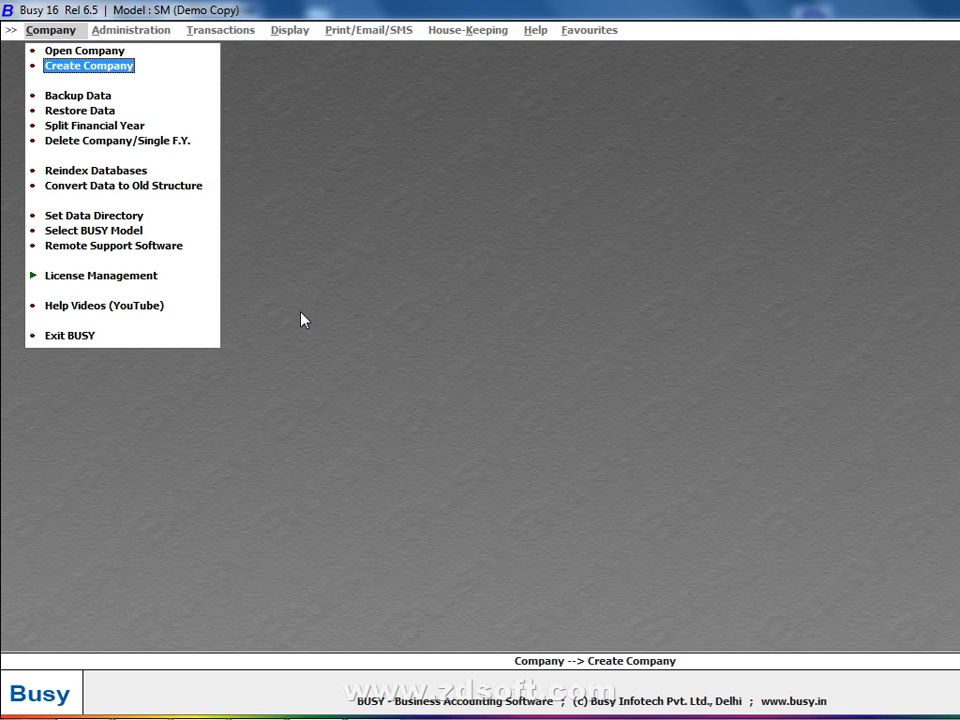
key("Up")
key("Up")
key("Up")
key("Up")
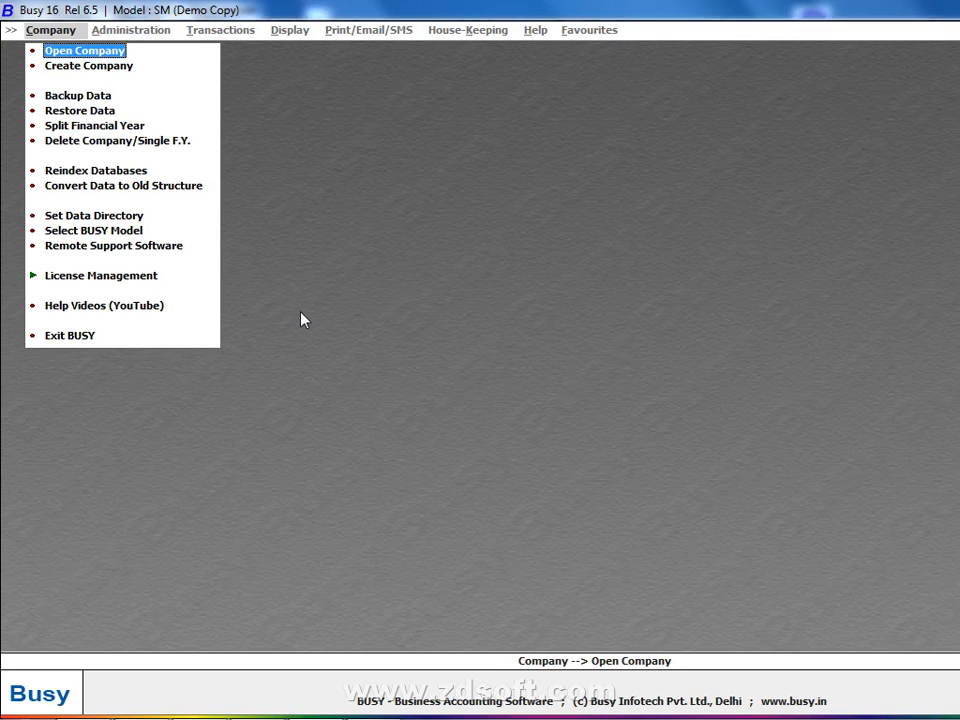
key("Return")
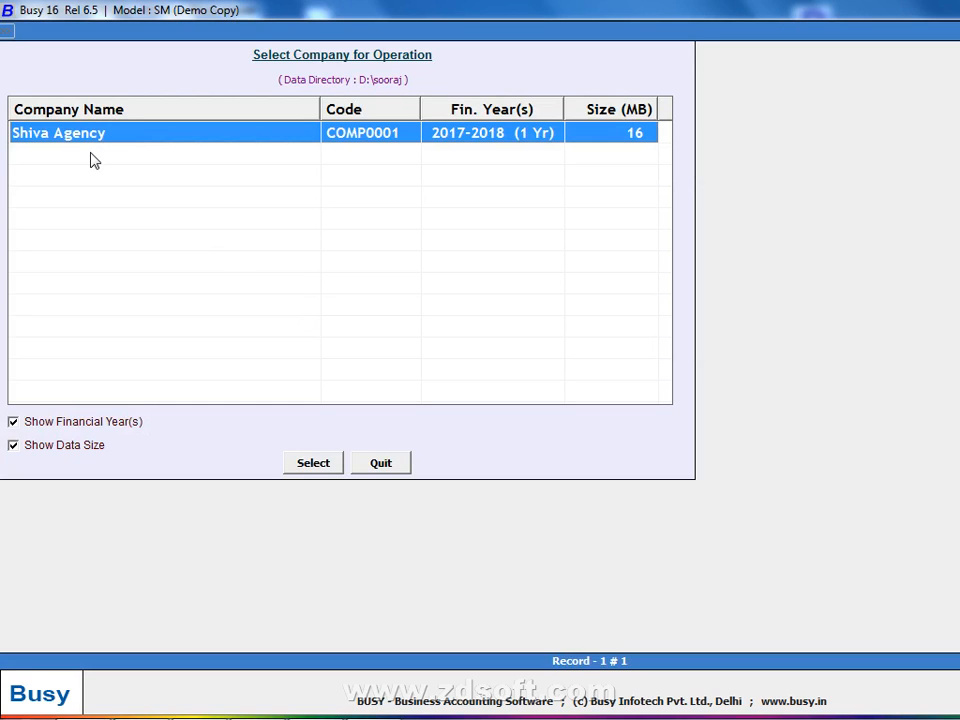
key("Escape")
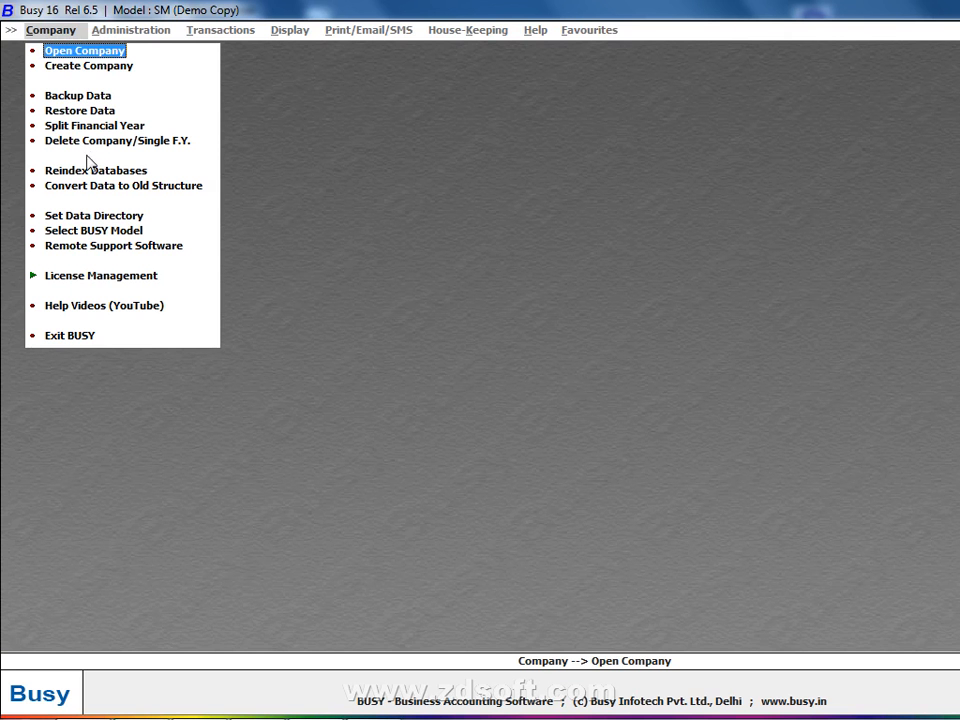
left_click(89, 66)
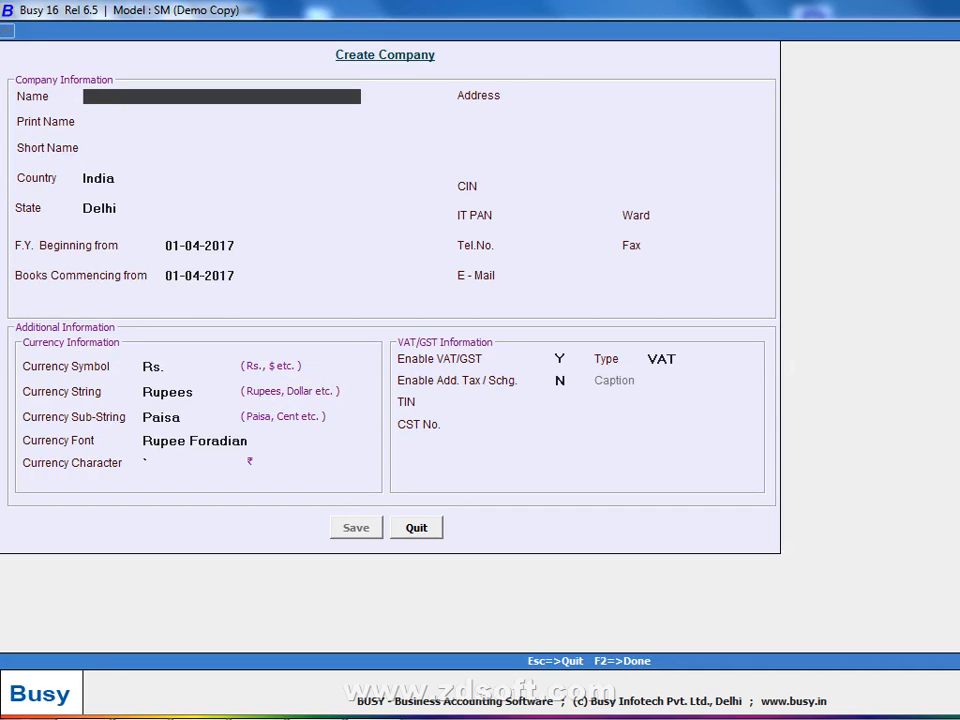
Name the company 'Advance Course Training Claess' followed by a contact number
type("vishal limni")
key("BackSpace")
key("BackSpace")
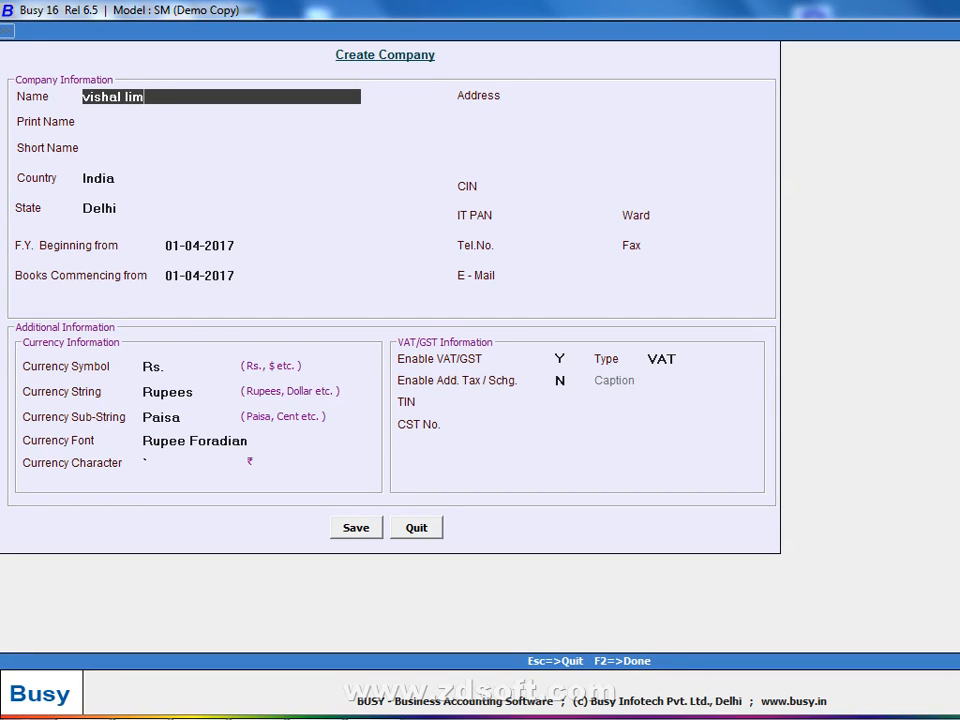
type("ited company")
key("Return")
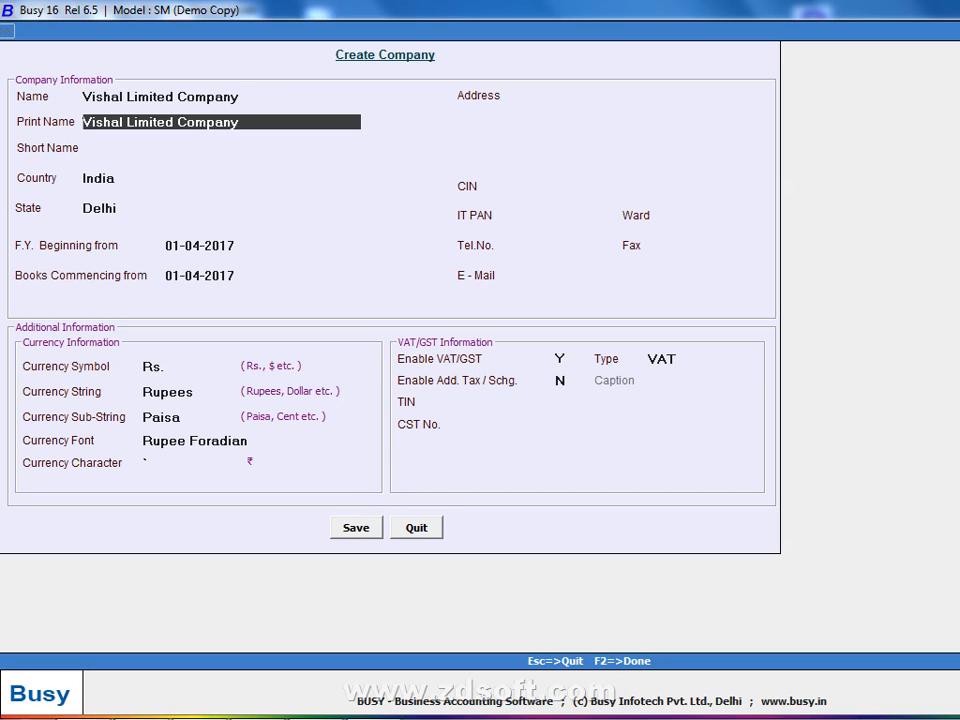
key("Up")
type("a")
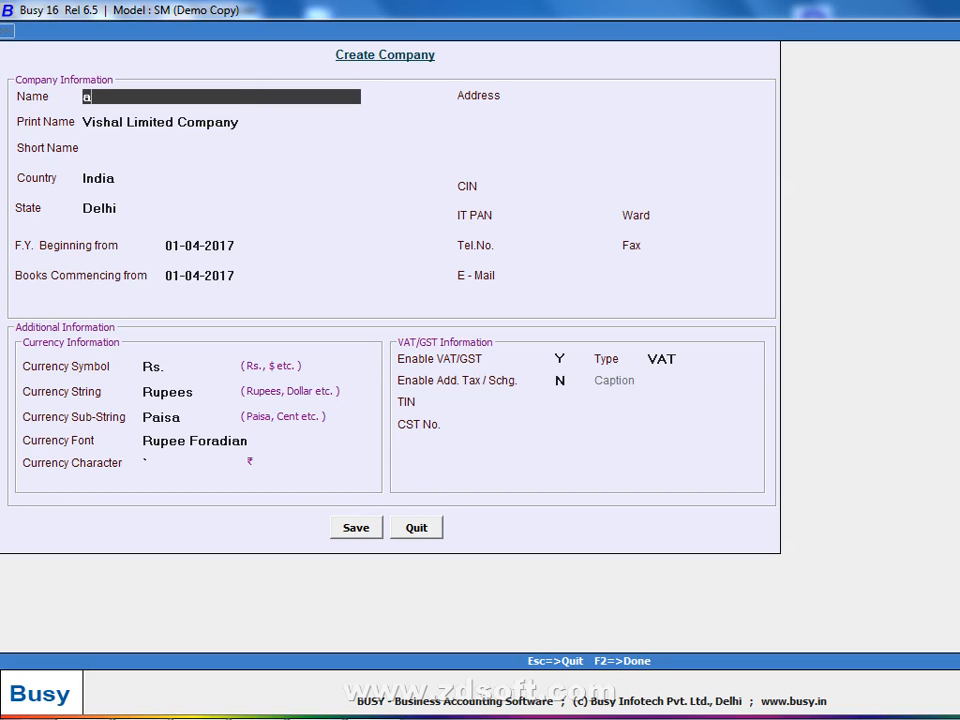
key("BackSpace")
type("Advance Course ")
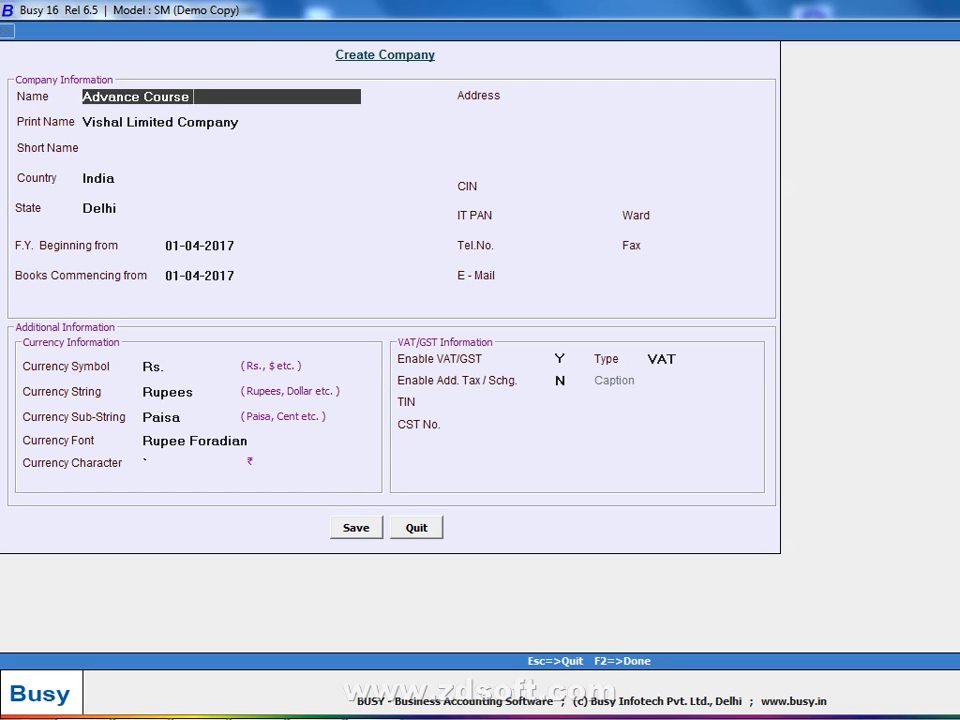
type("Training CLa")
key("BackSpace")
key("BackSpace")
type("IAess")
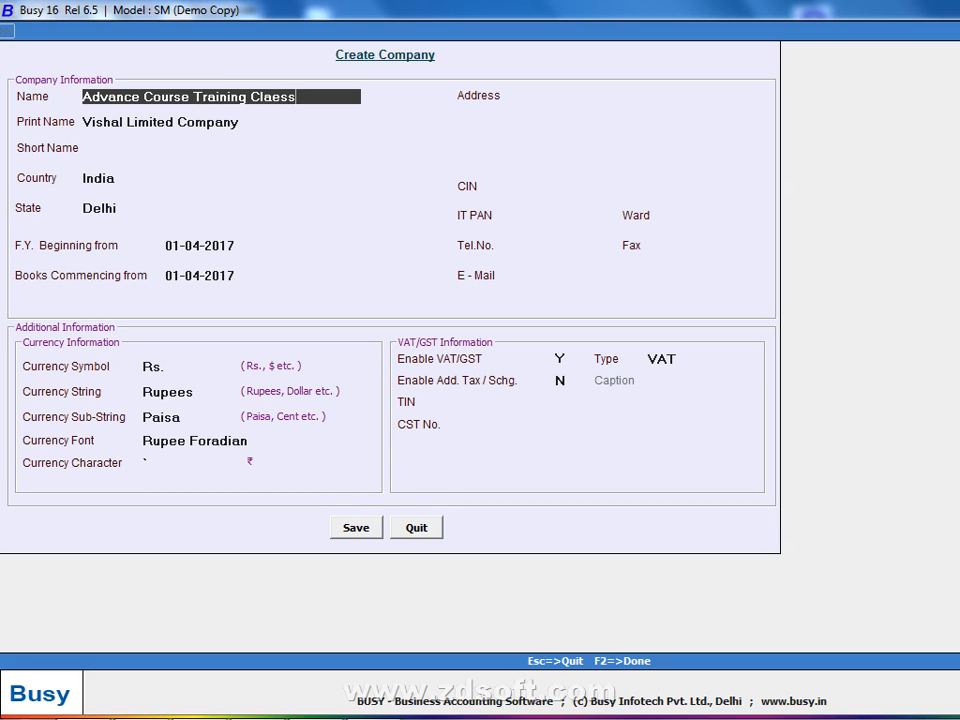
type(" 921016113")
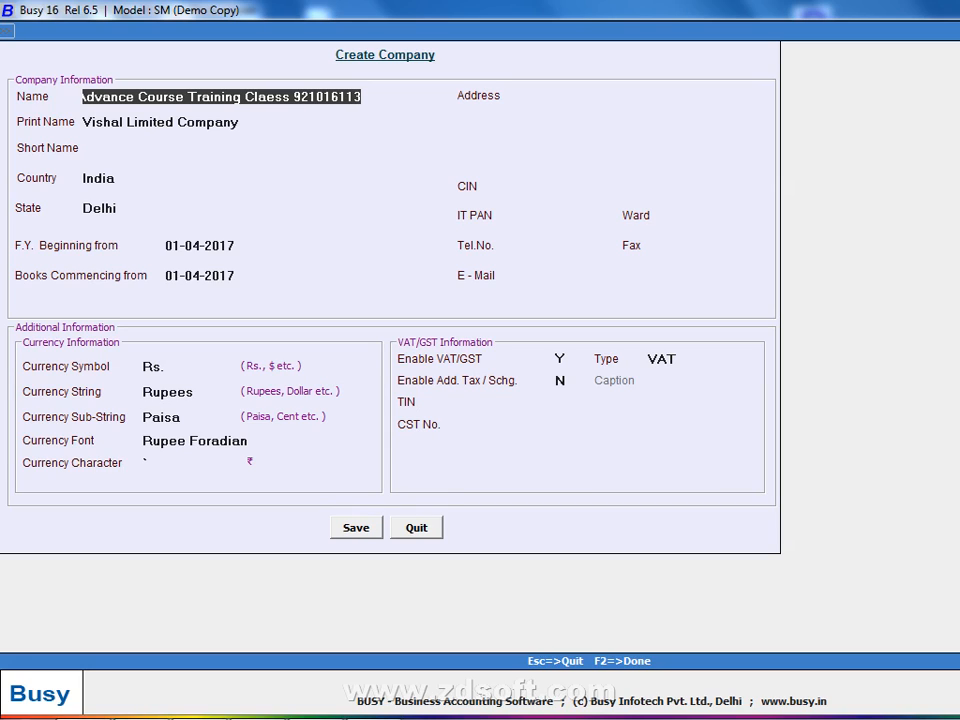
key("Return")
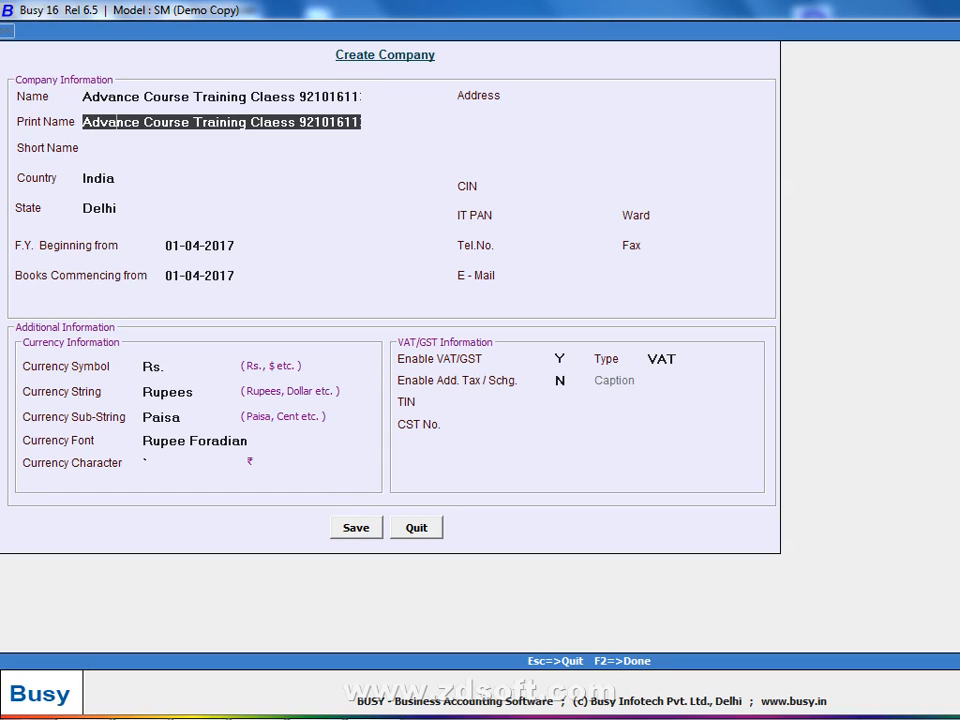
Strip the trailing contact number from the Print Name and confirm it
key("End")
key("BackSpace")
key("BackSpace")
key("BackSpace")
key("BackSpace")
key("BackSpace")
key("BackSpace")
key("BackSpace")
key("BackSpace")
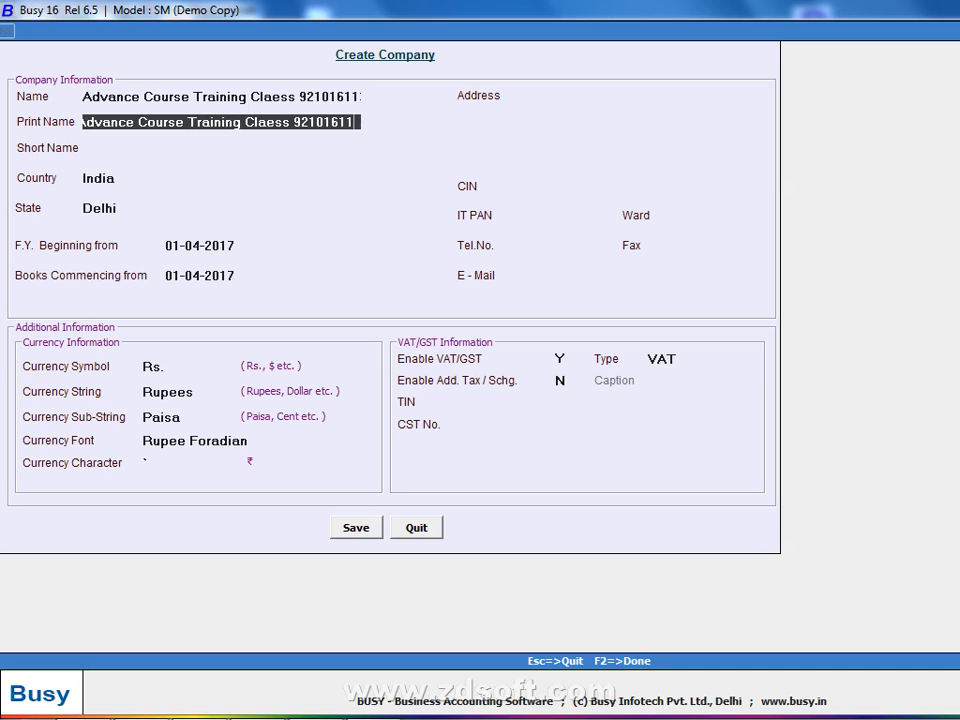
key("BackSpace")
key("Return")
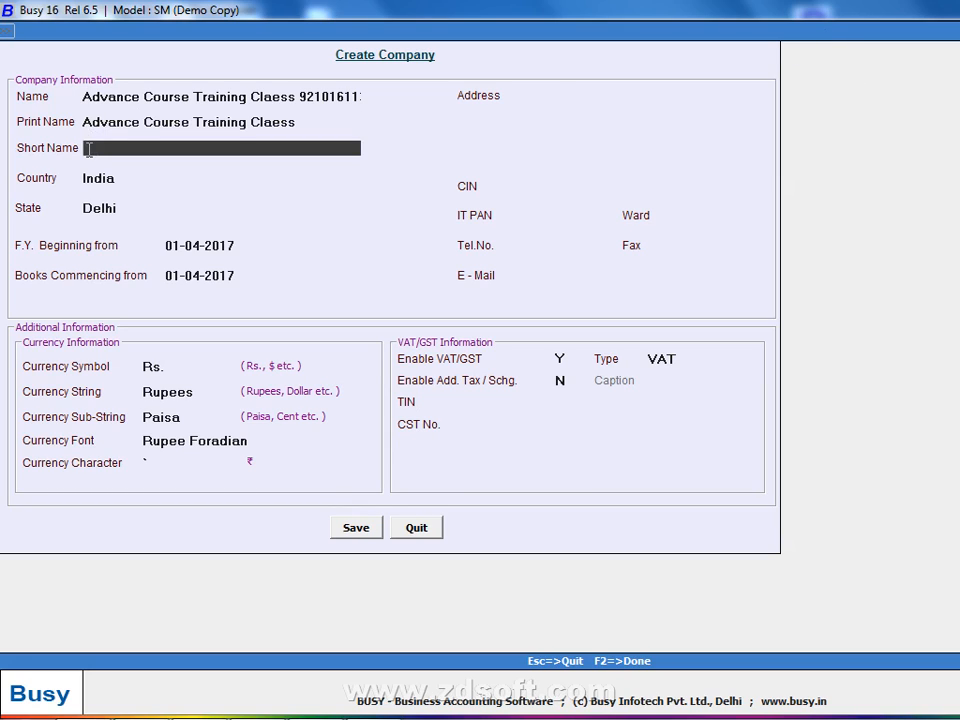
left_click(140, 96)
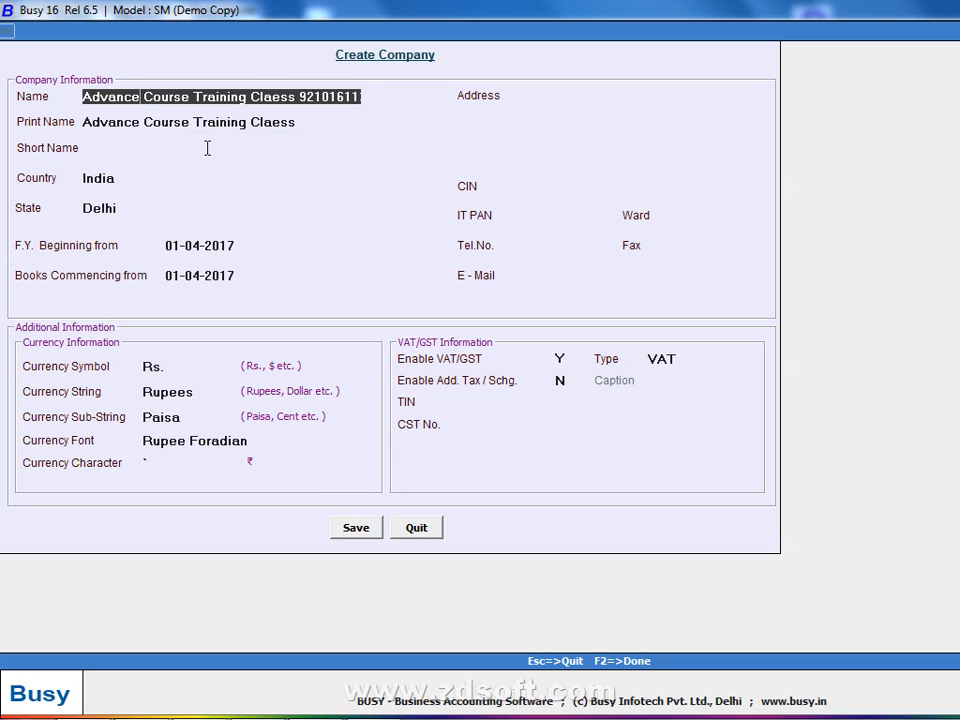
key("Return")
key("Return")
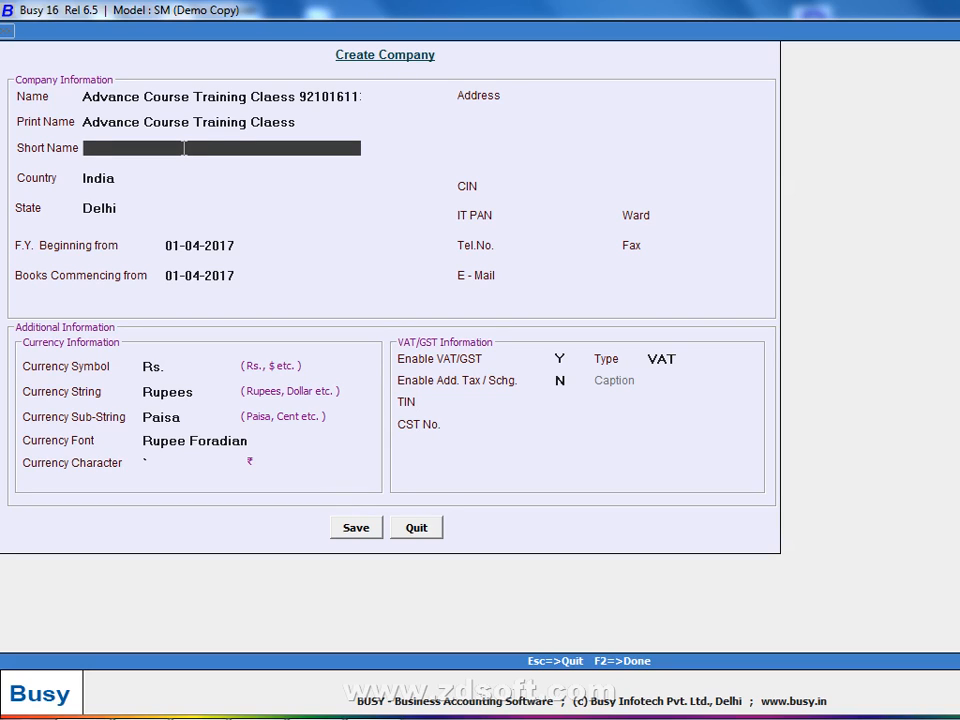
key("Return")
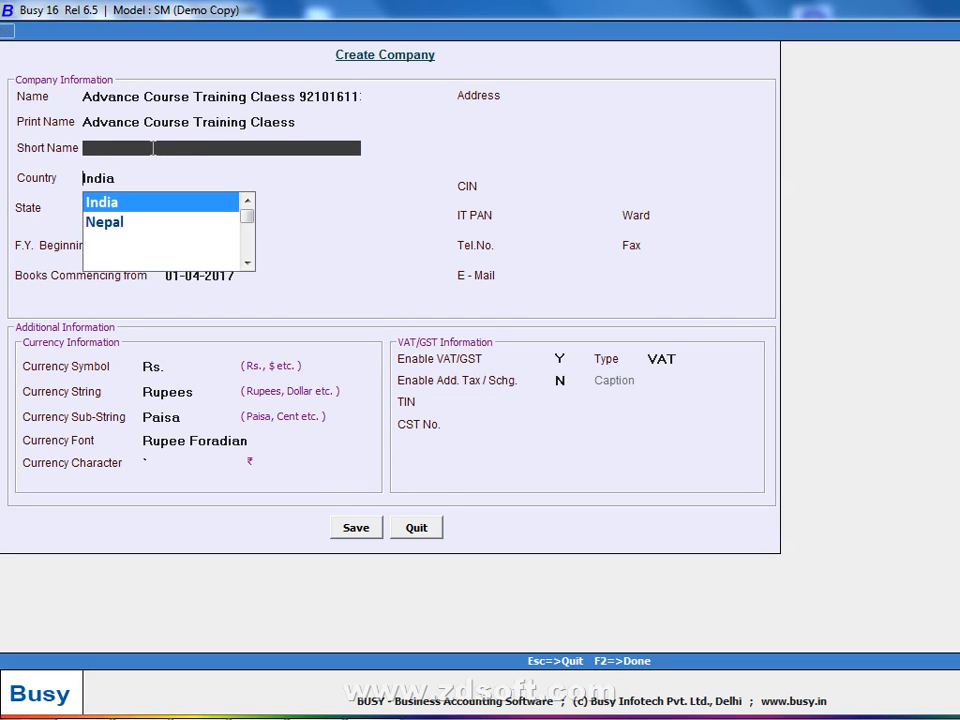
key("Return")
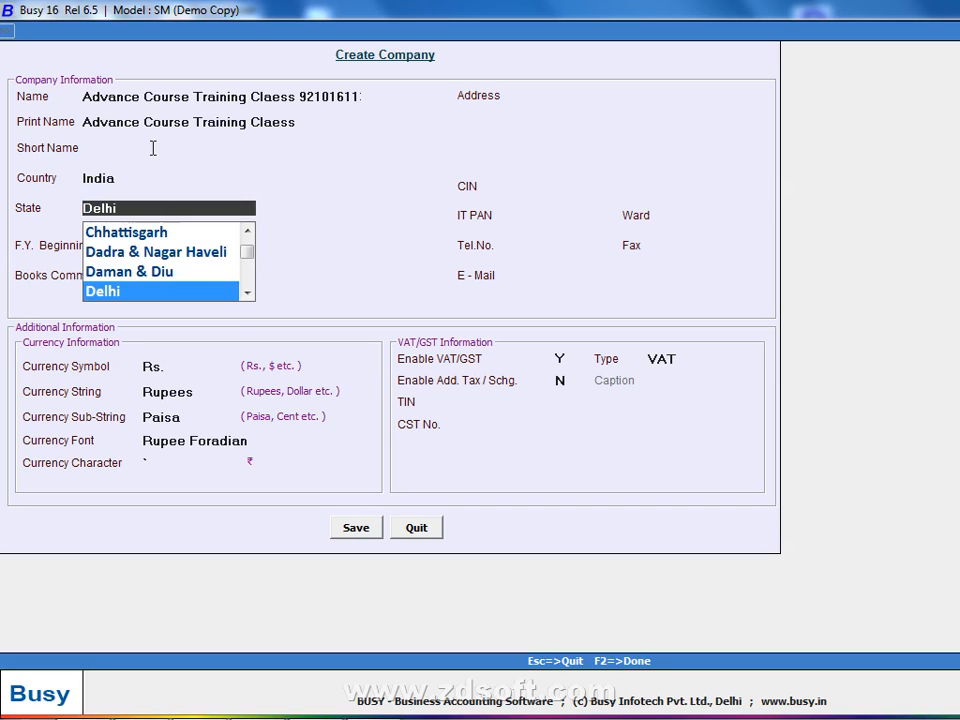
key("Return")
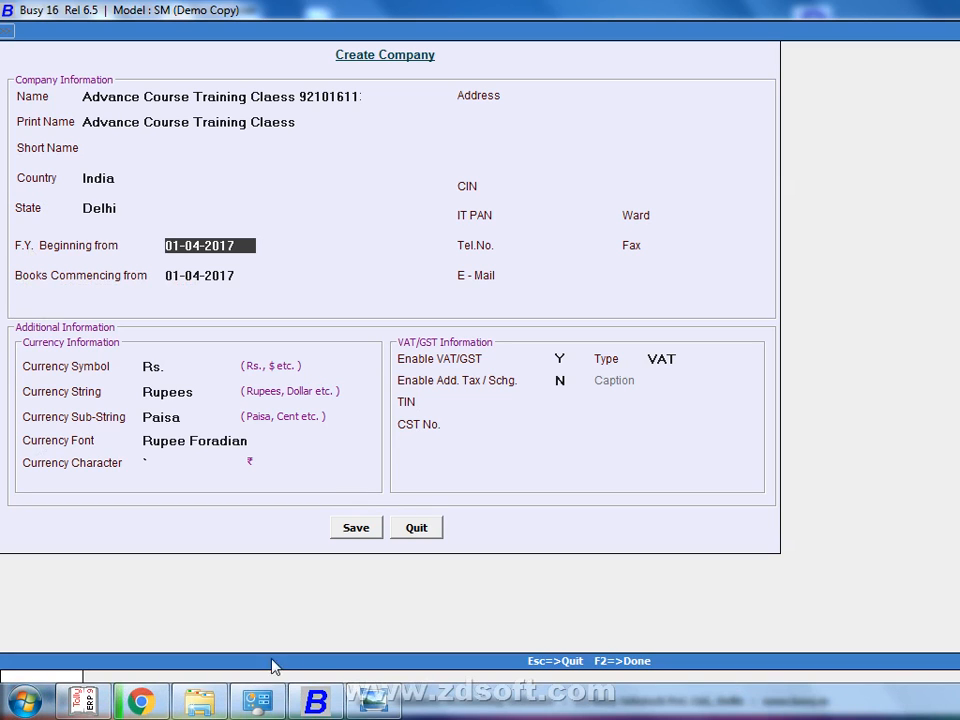
Browse the handwritten notes photos, zooming and panning to read the Busy Software title
left_click(425, 703)
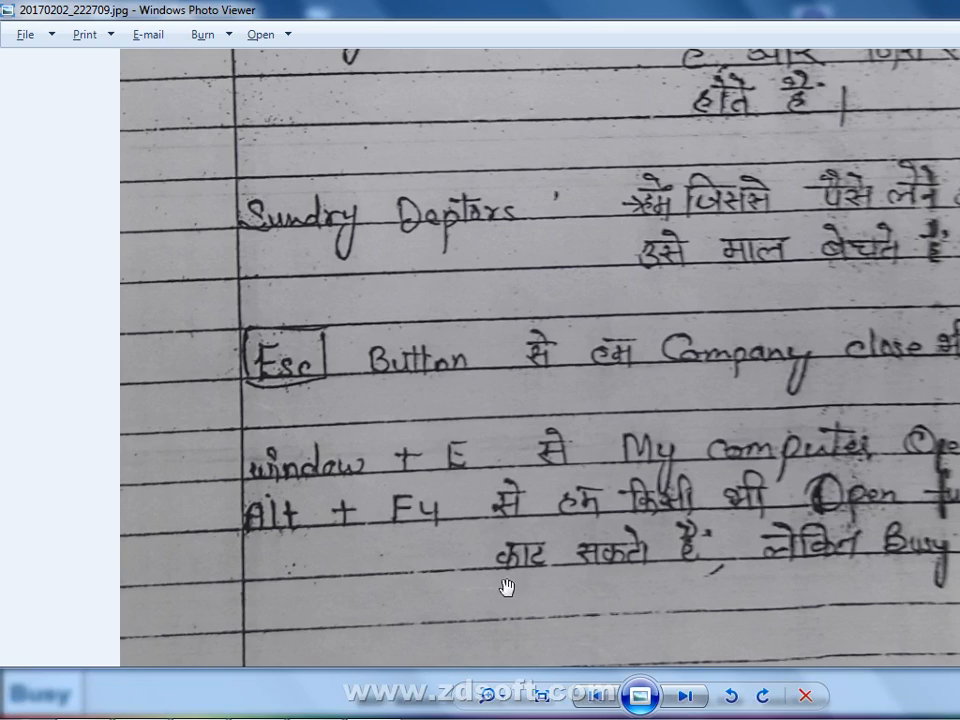
left_click(686, 695)
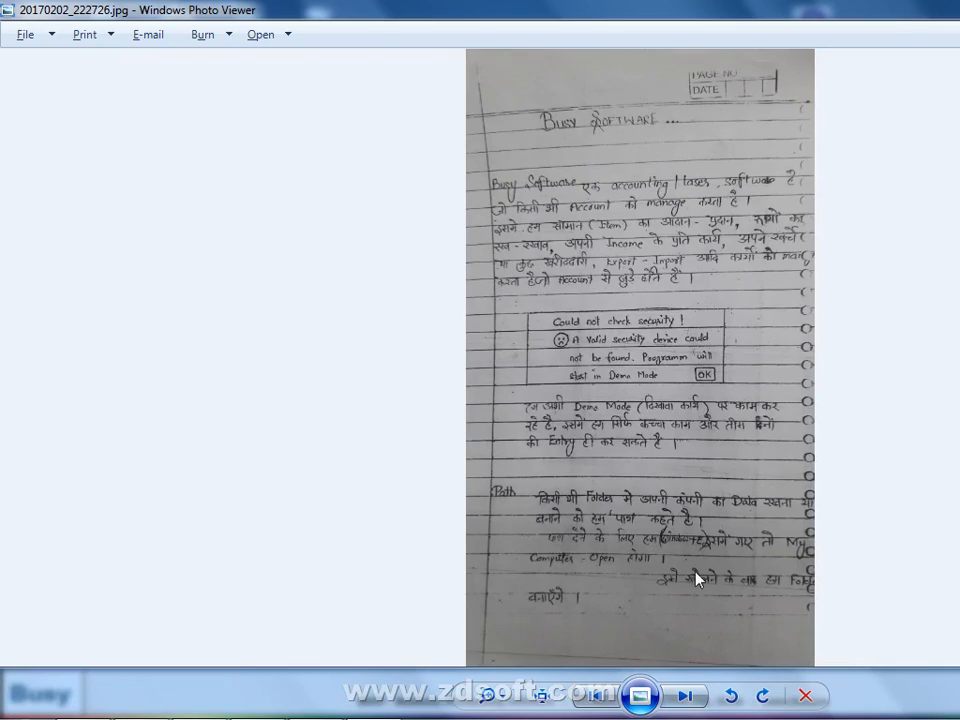
scroll(694, 574, "up", 2)
scroll(694, 550, "up", 5)
left_click_drag(707, 462, 621, 660)
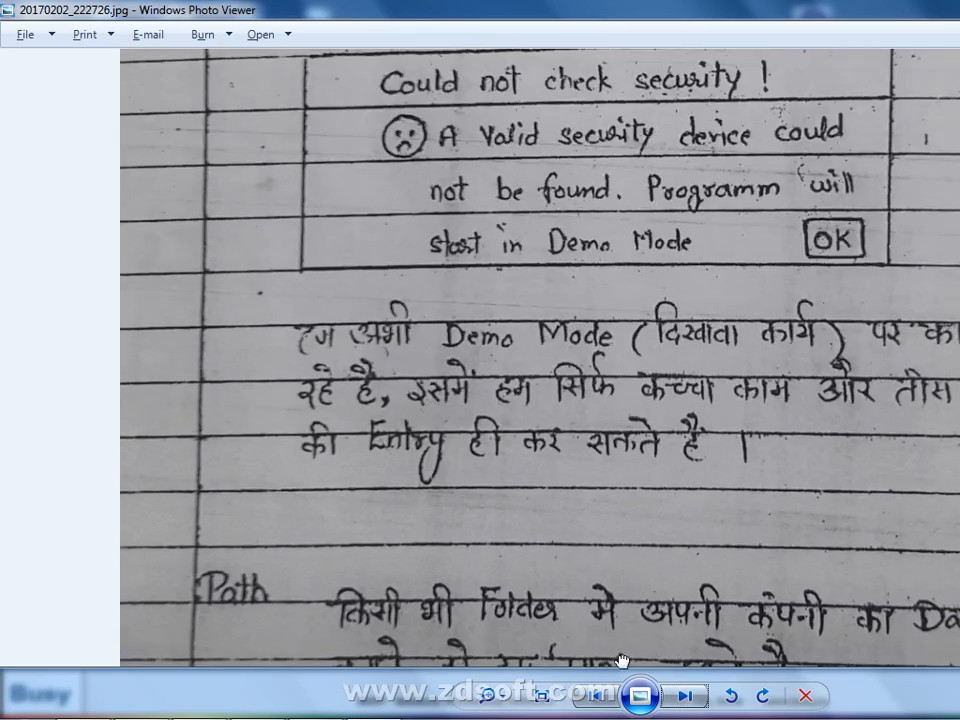
left_click_drag(630, 485, 588, 632)
left_click_drag(615, 369, 598, 552)
left_click_drag(607, 280, 461, 663)
left_click_drag(596, 600, 628, 388)
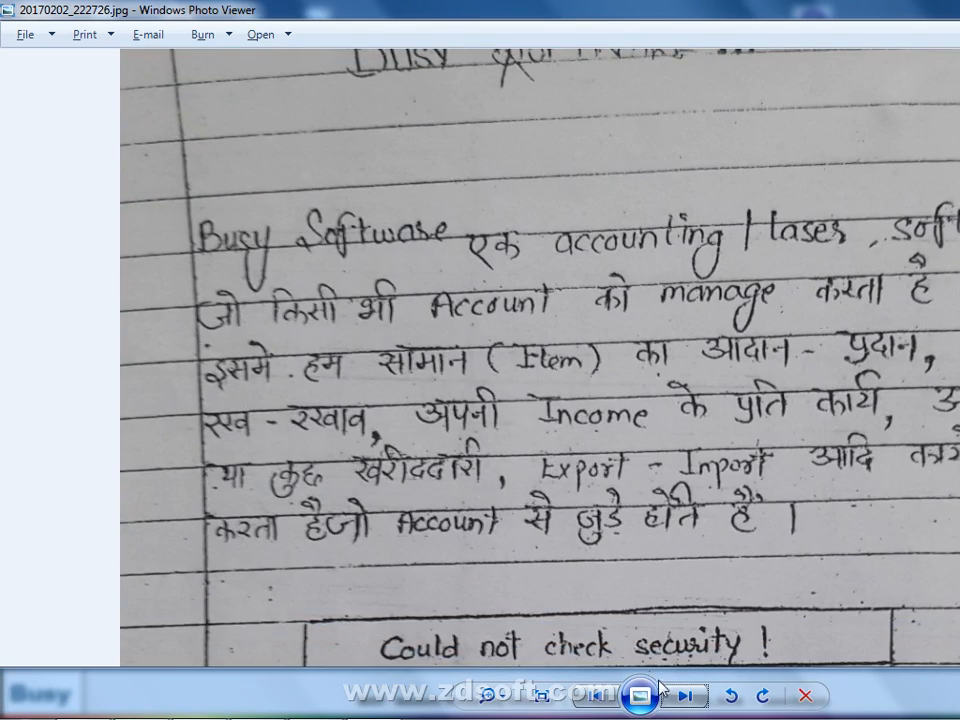
Advance to the FINANCIAL YEAR note, then switch back to Busy 16
left_click(685, 696)
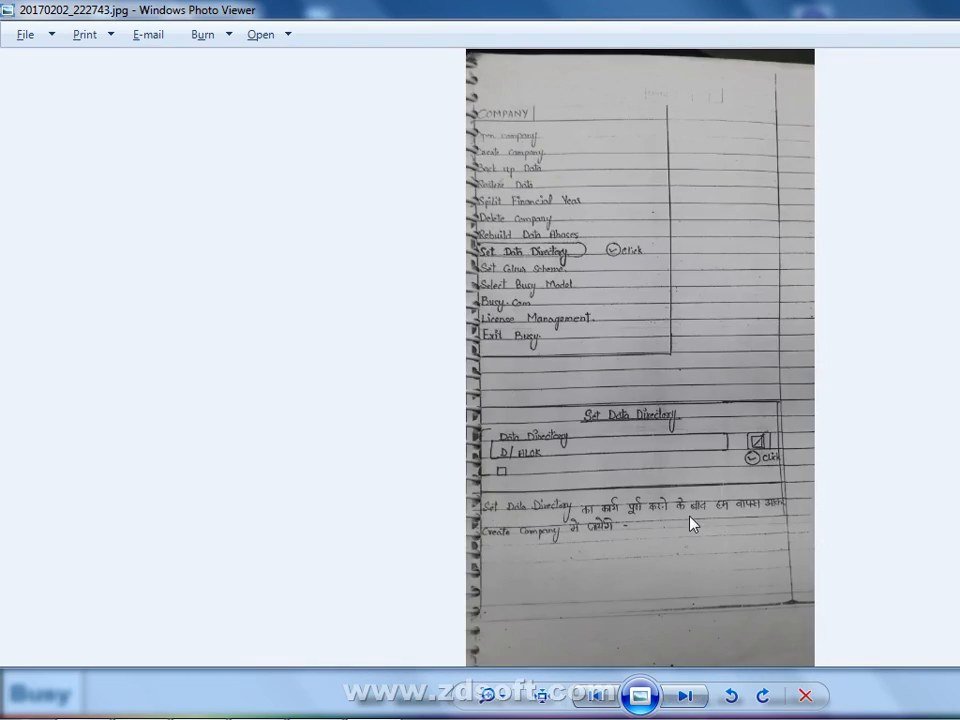
scroll(689, 518, "up", 4)
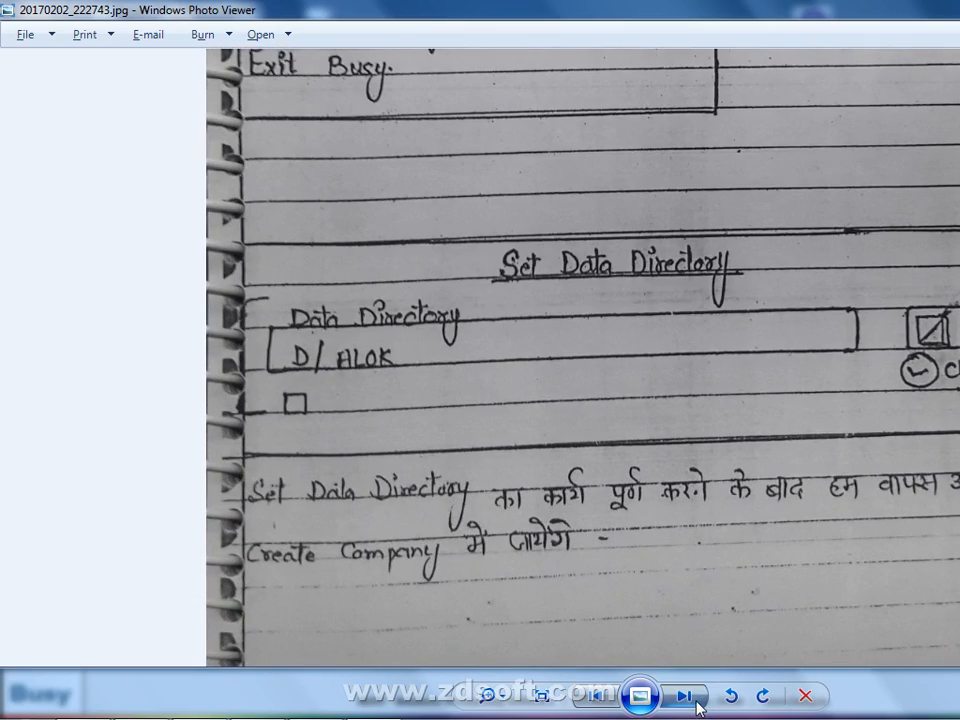
left_click(698, 706)
scroll(688, 565, "up", 5)
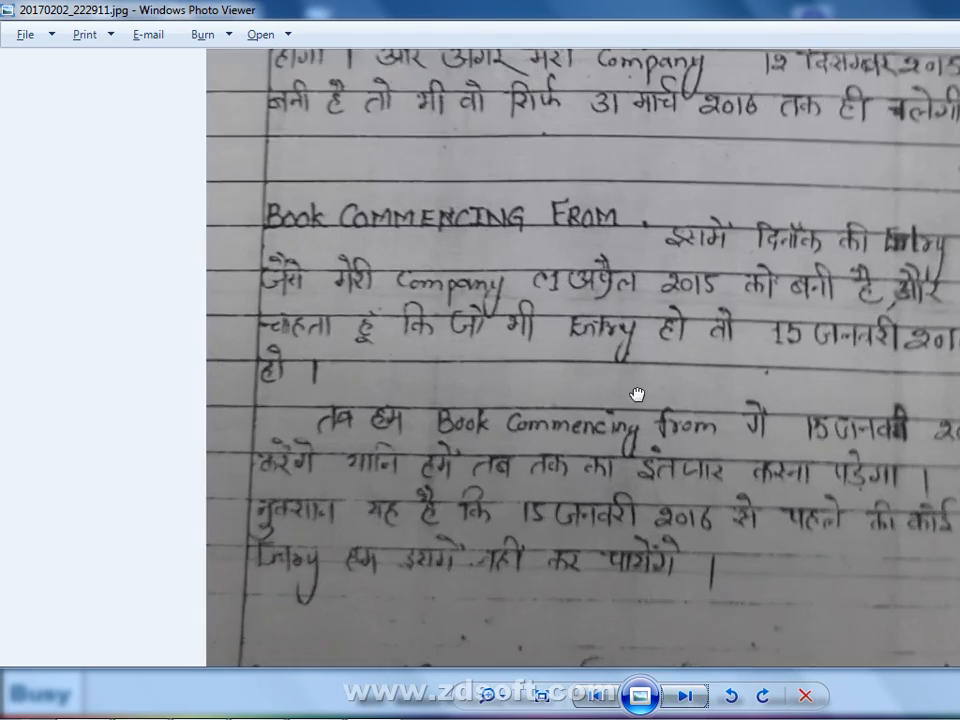
left_click_drag(638, 394, 620, 661)
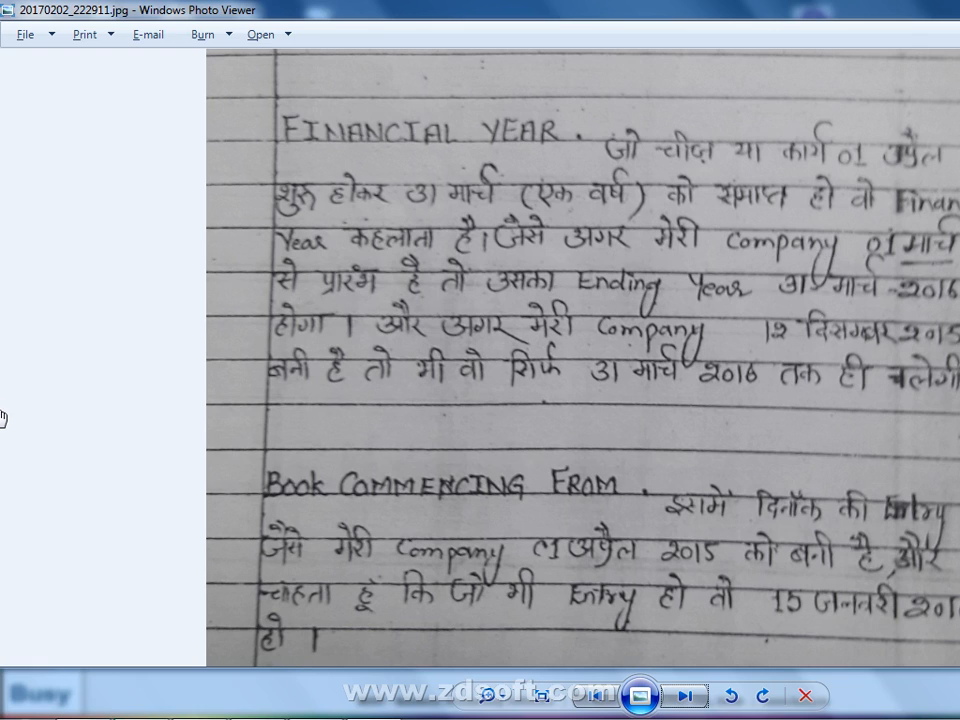
key("alt+Tab")
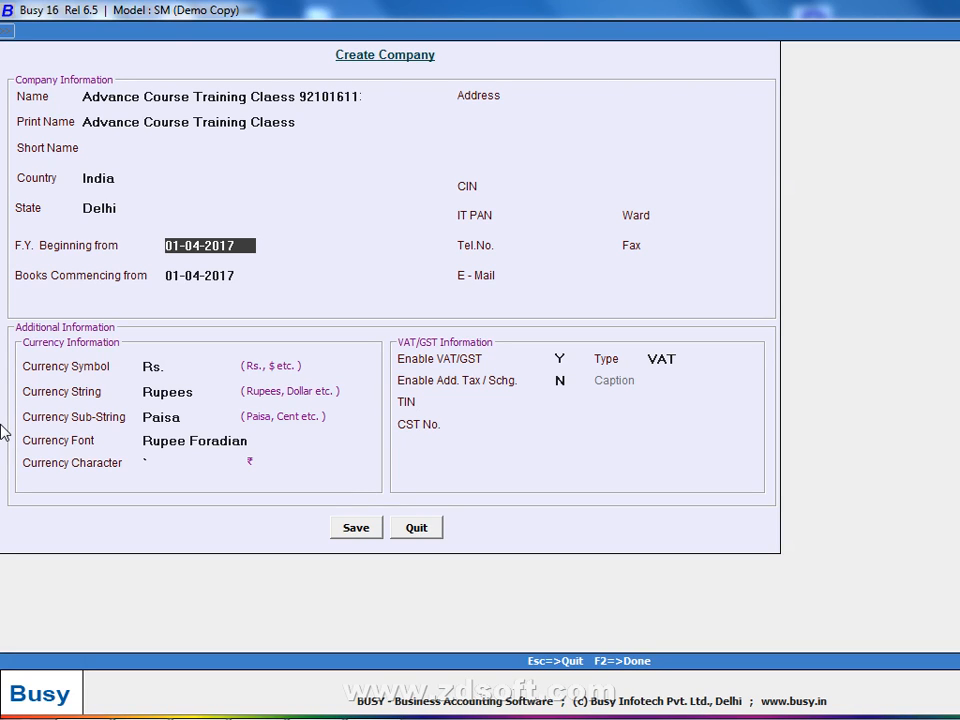
key("Return")
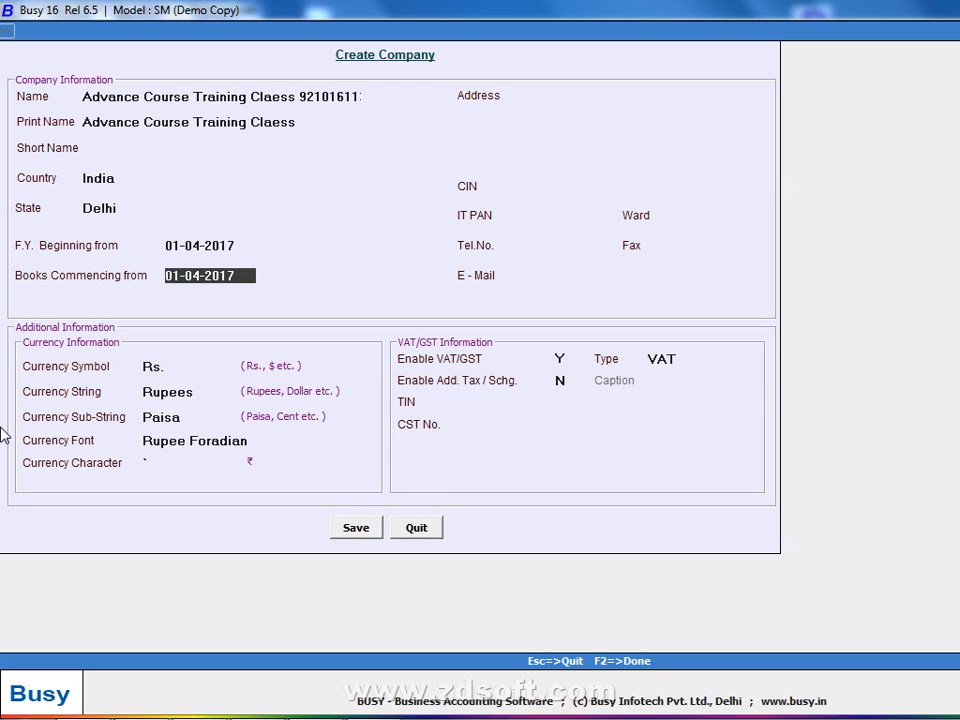
left_click(548, 94)
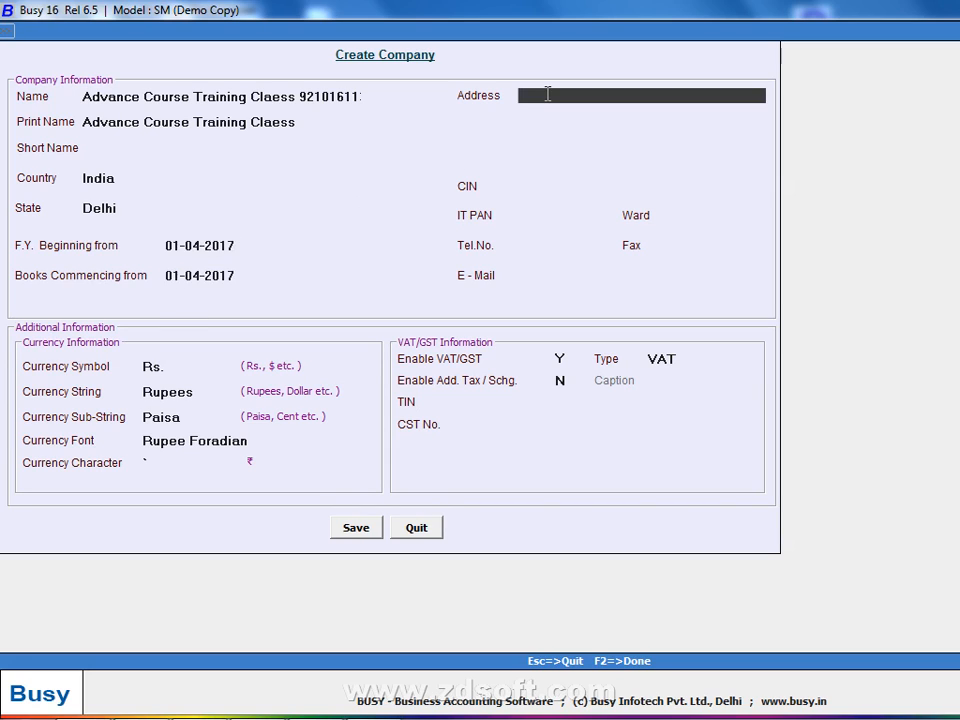
type("01-8-2016 to 31-3-2017")
key("Return")
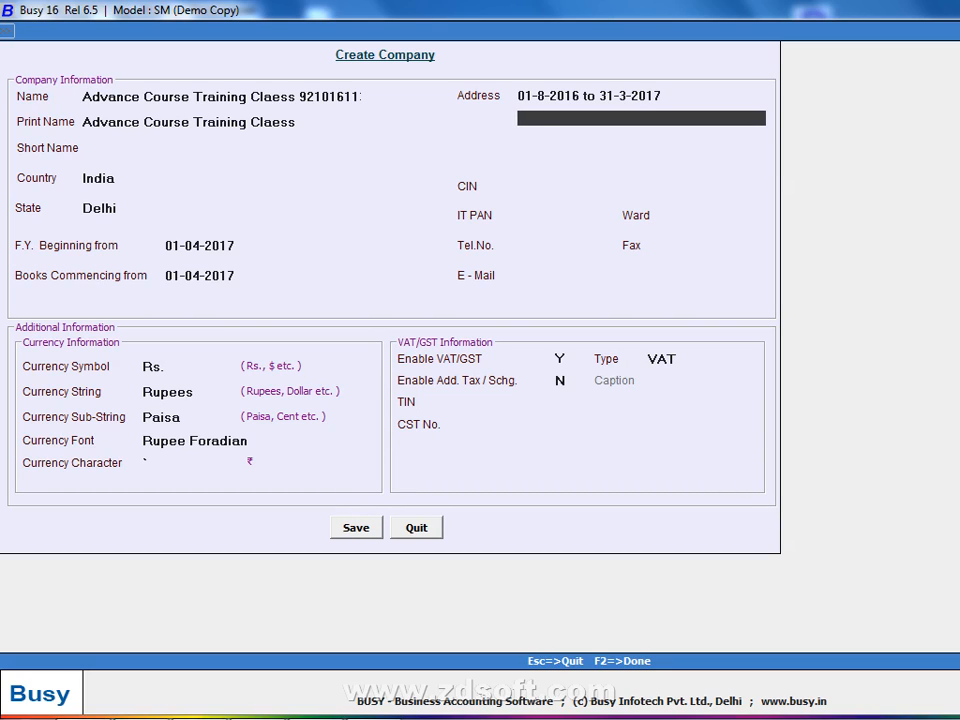
type("01-9-2017 to 31-3-2018")
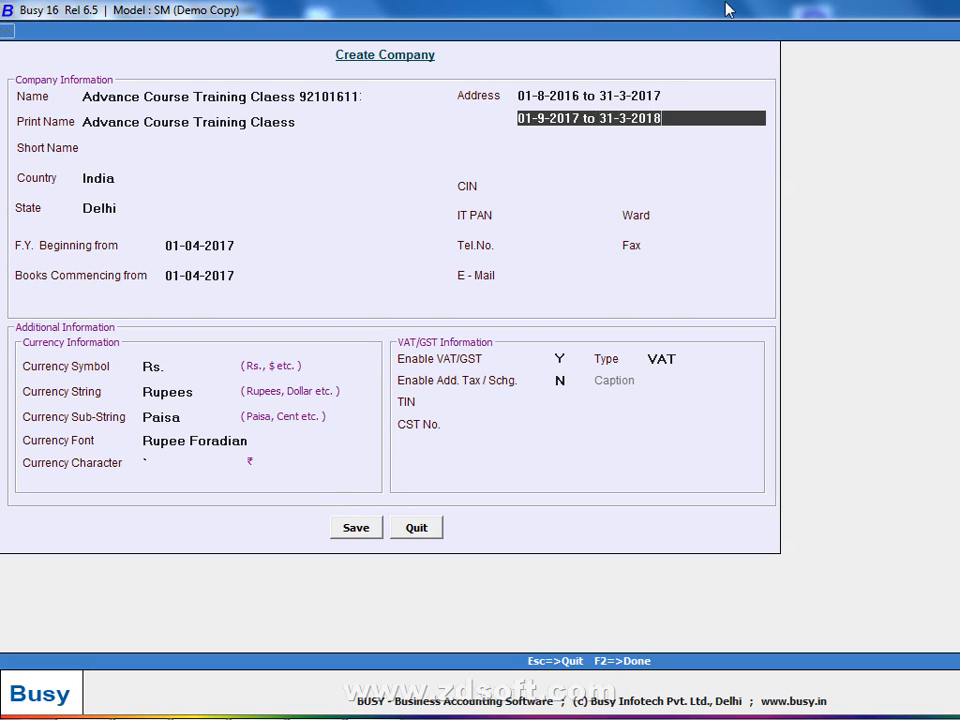
key("Return")
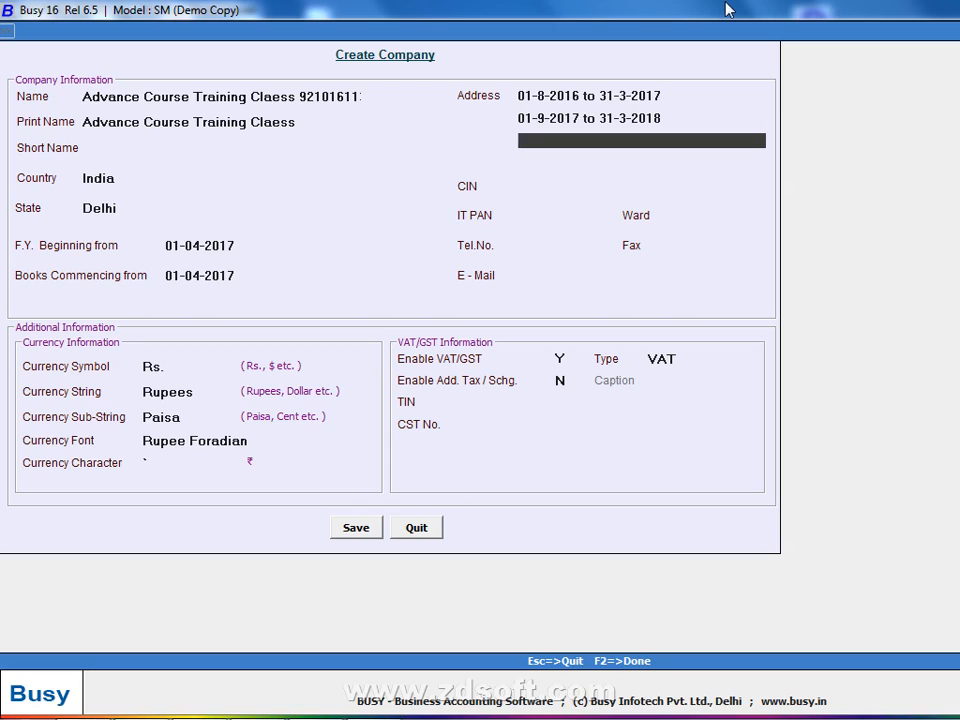
type("1-1-2018 to ")
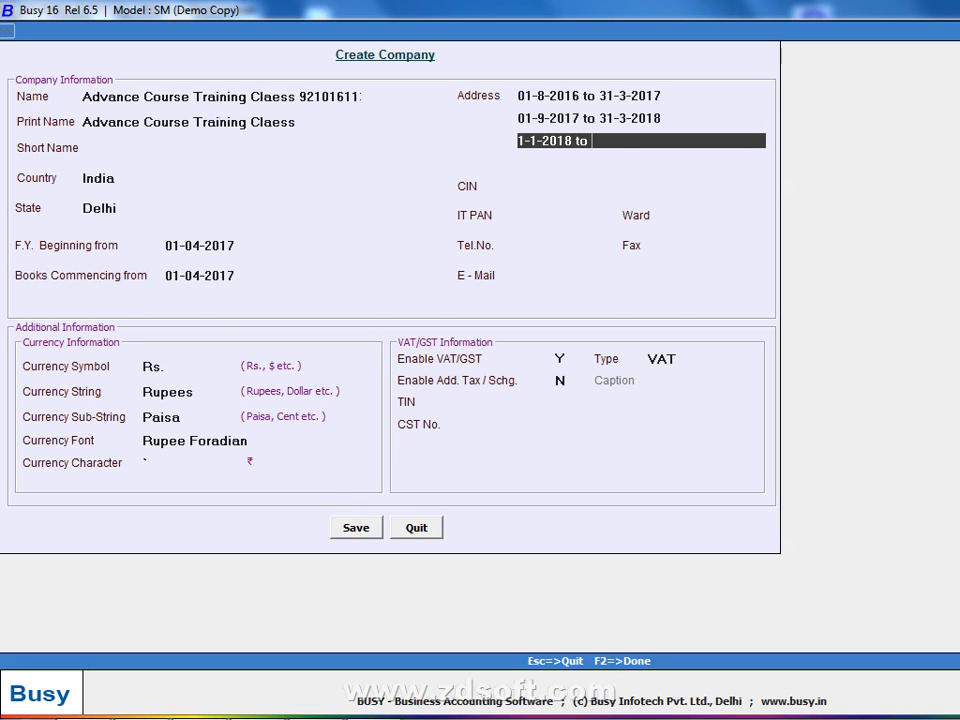
type("31-3-201")
type("58")
key("BackSpace")
key("BackSpace")
type("8")
key("Return")
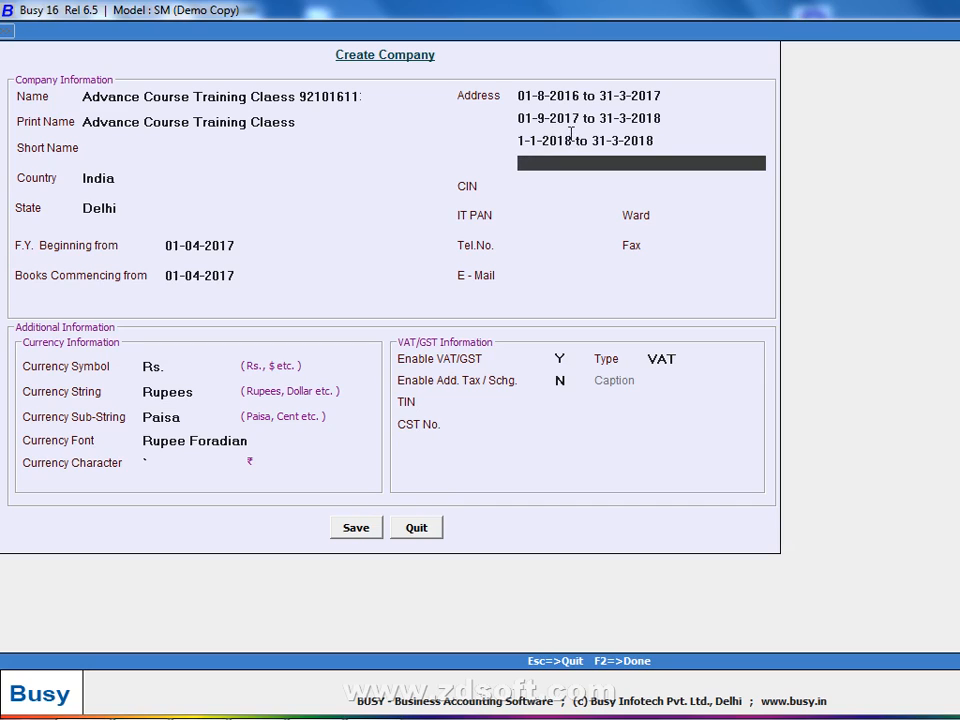
left_click(652, 143)
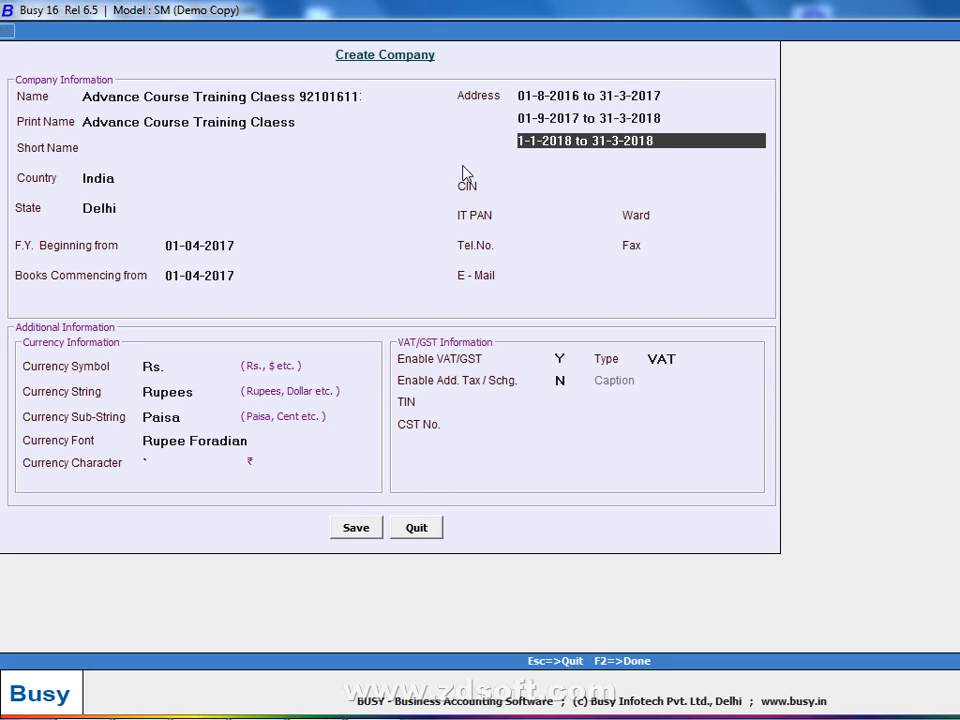
key("Up")
key("BackSpace")
key("Down")
key("BackSpace")
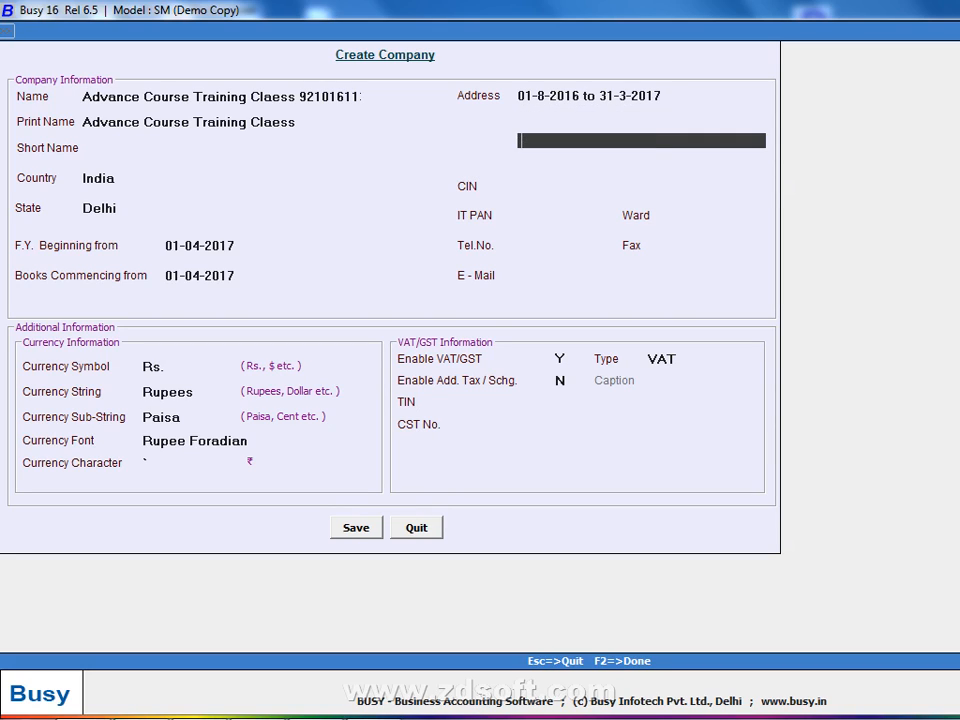
key("Up")
key("Up")
key("BackSpace")
key("Return")
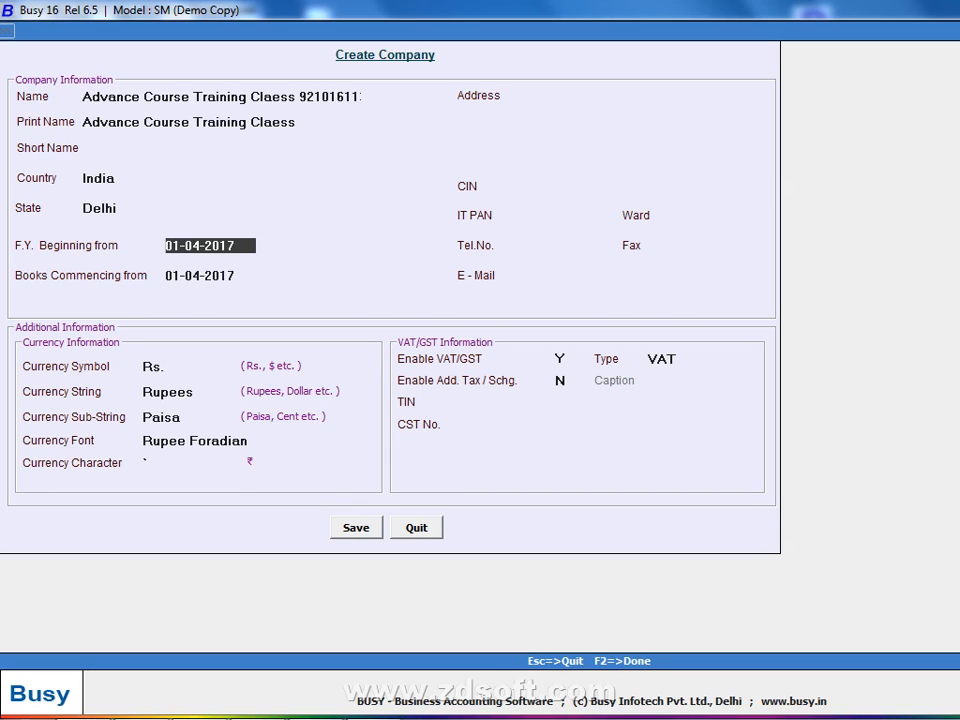
key("Return")
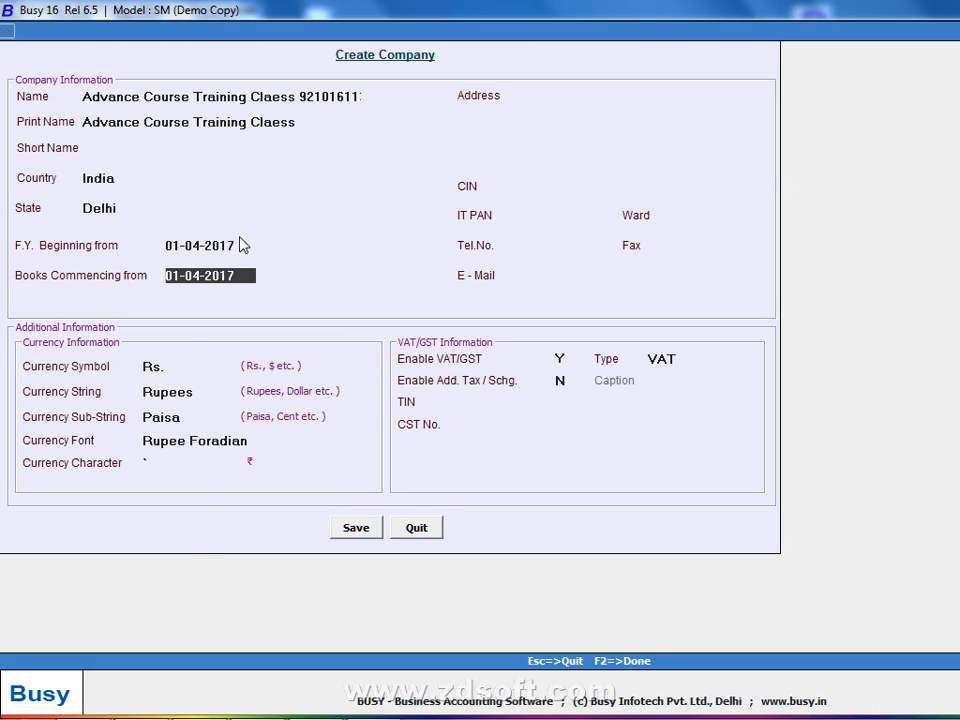
key("Return")
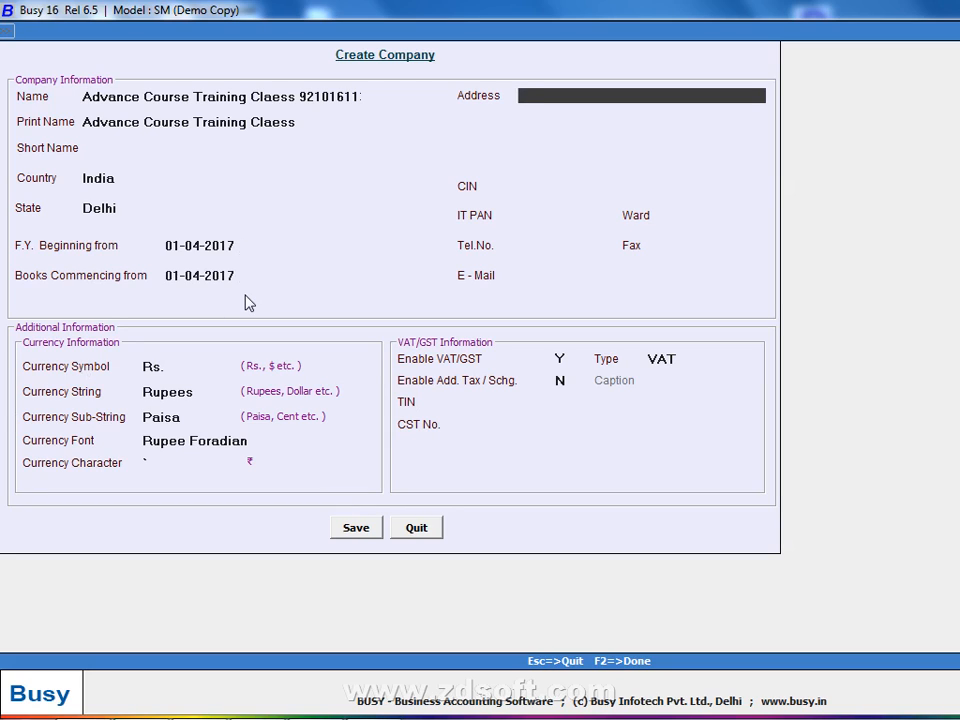
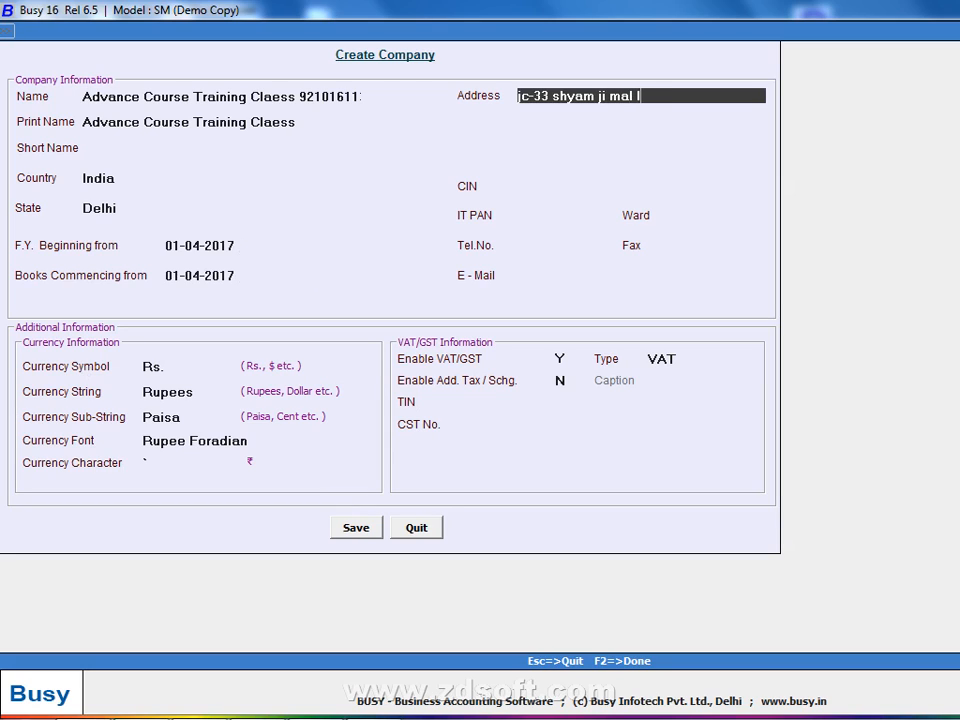
Enter the street address on the first address line, leaving the other lines and CIN blank
key("Return")
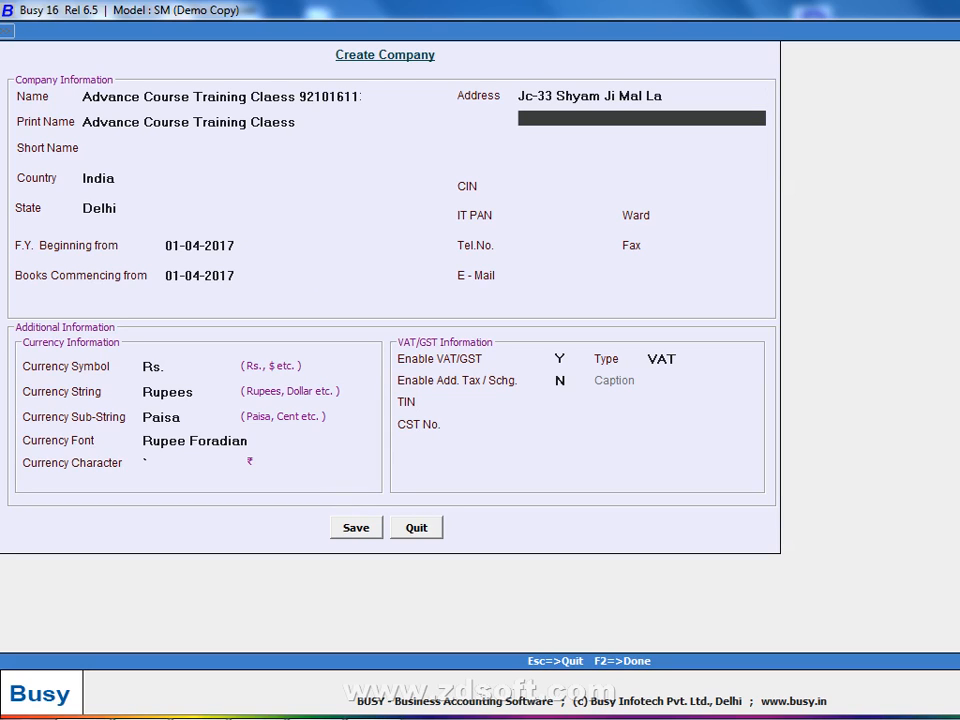
key("Up")
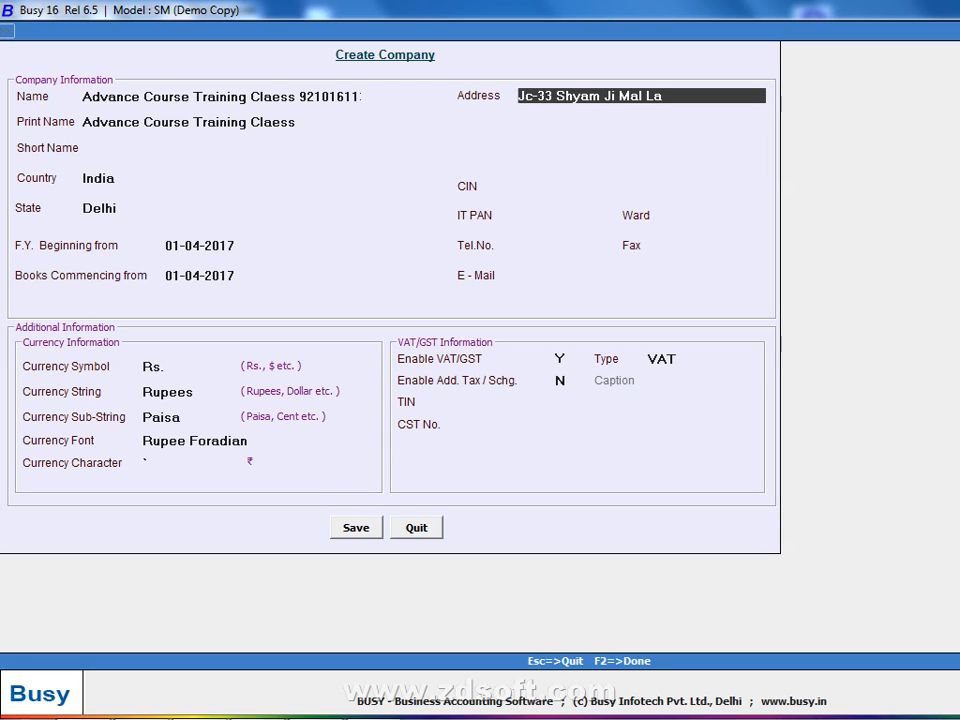
key("Return")
key("Return")
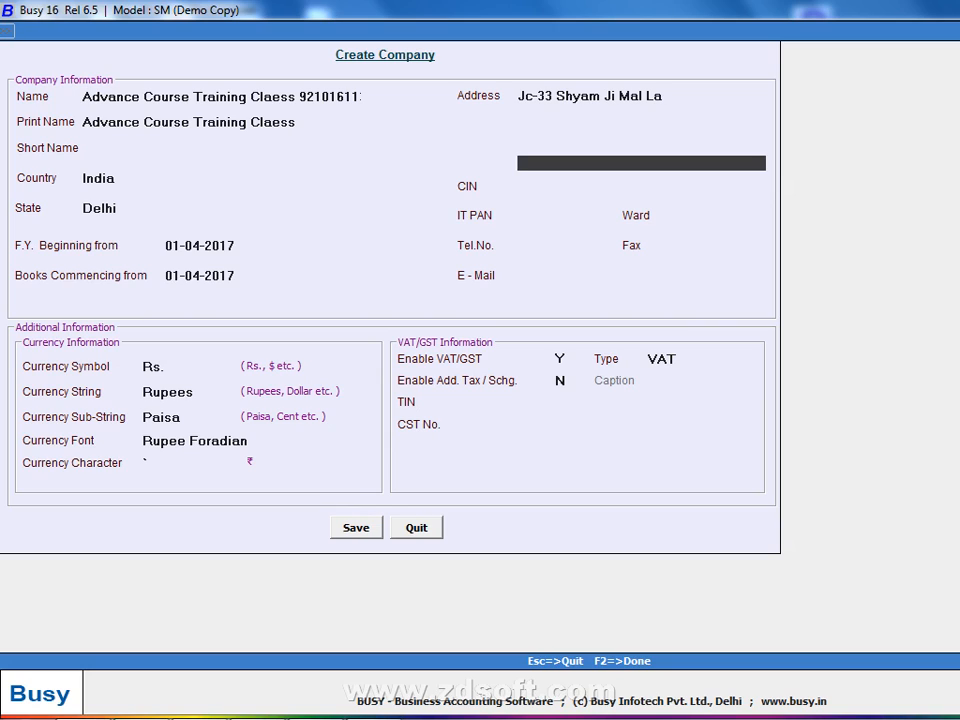
key("Return")
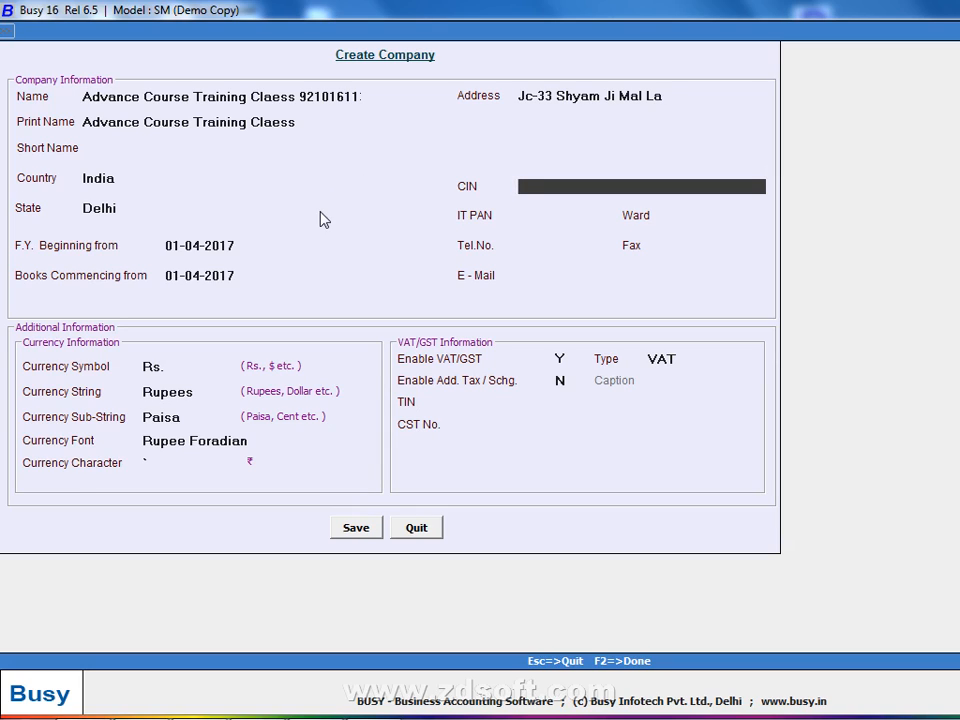
key("Return")
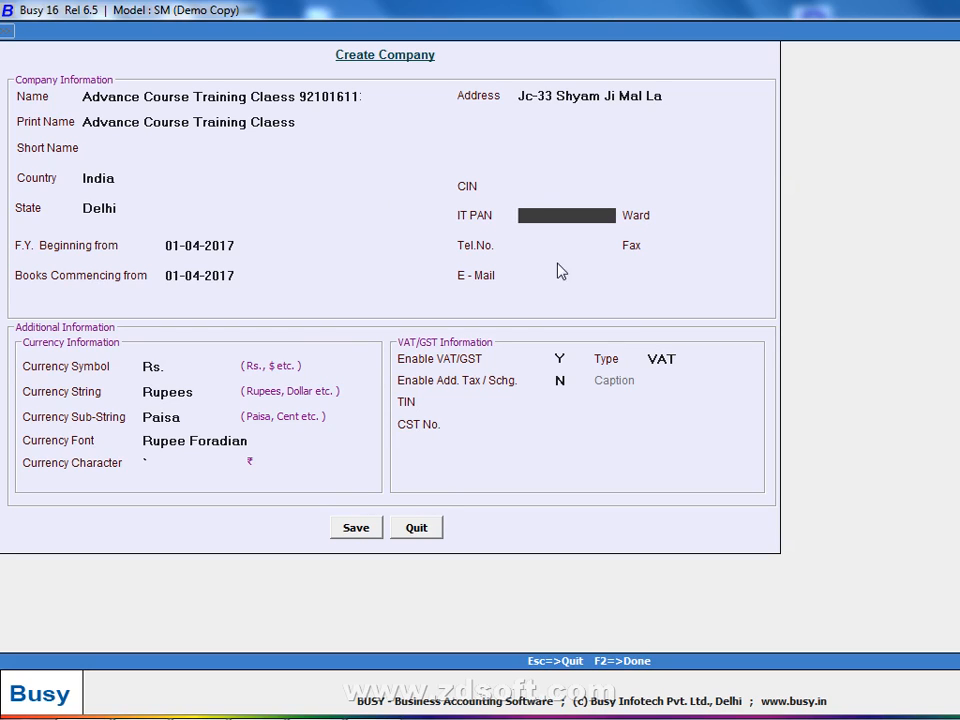
mouse_move(378, 712)
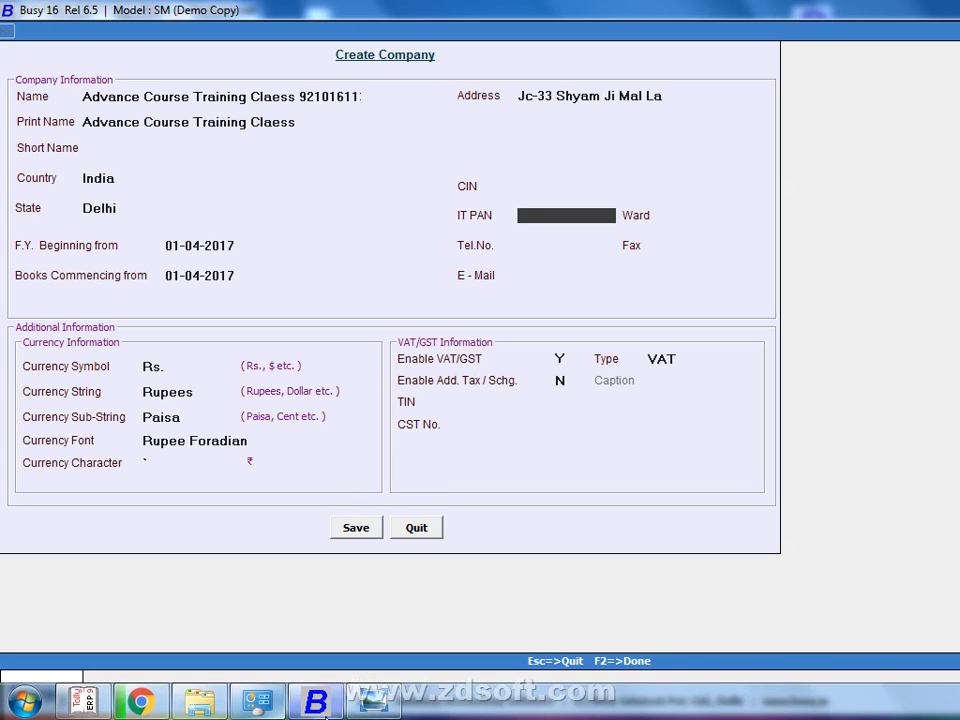
left_click(392, 700)
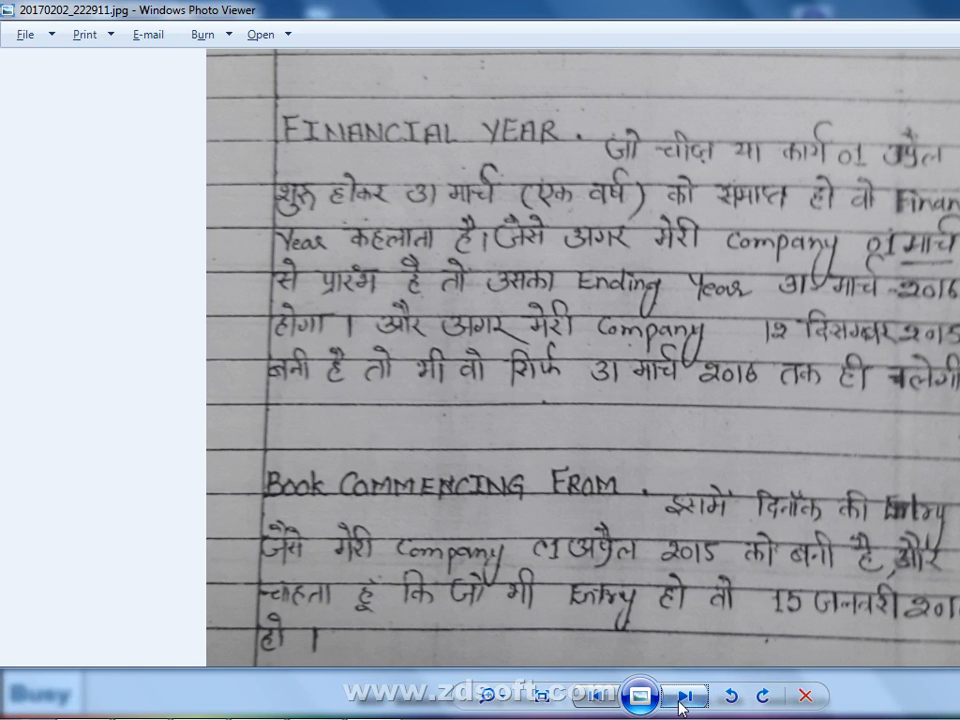
left_click(682, 698)
scroll(675, 562, "up", 6)
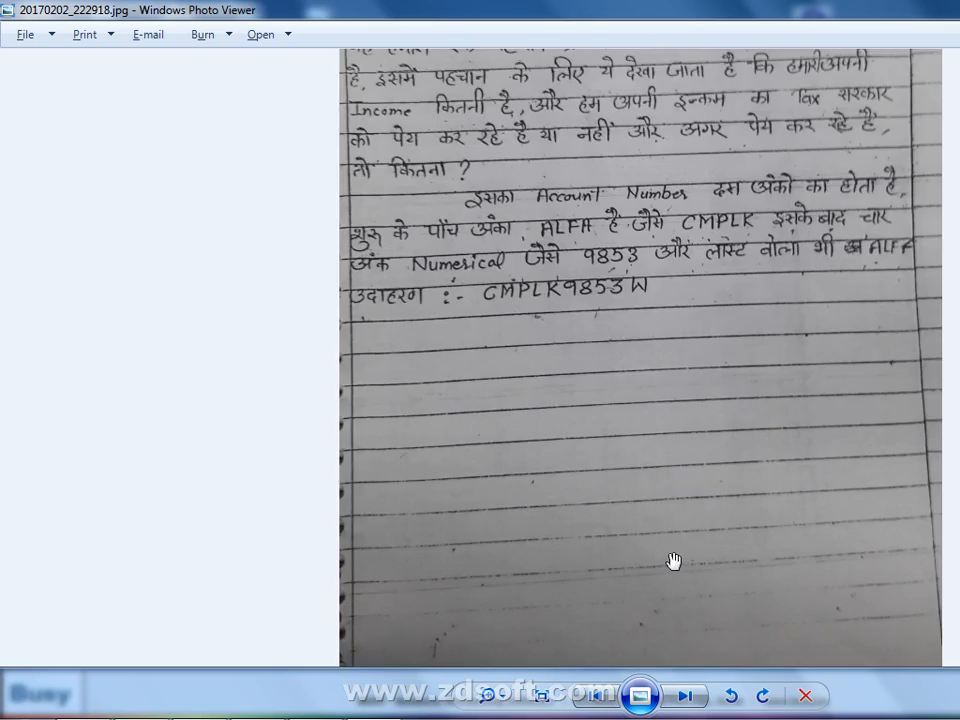
left_click_drag(592, 165, 575, 510)
left_click_drag(553, 308, 483, 522)
left_click_drag(445, 343, 439, 553)
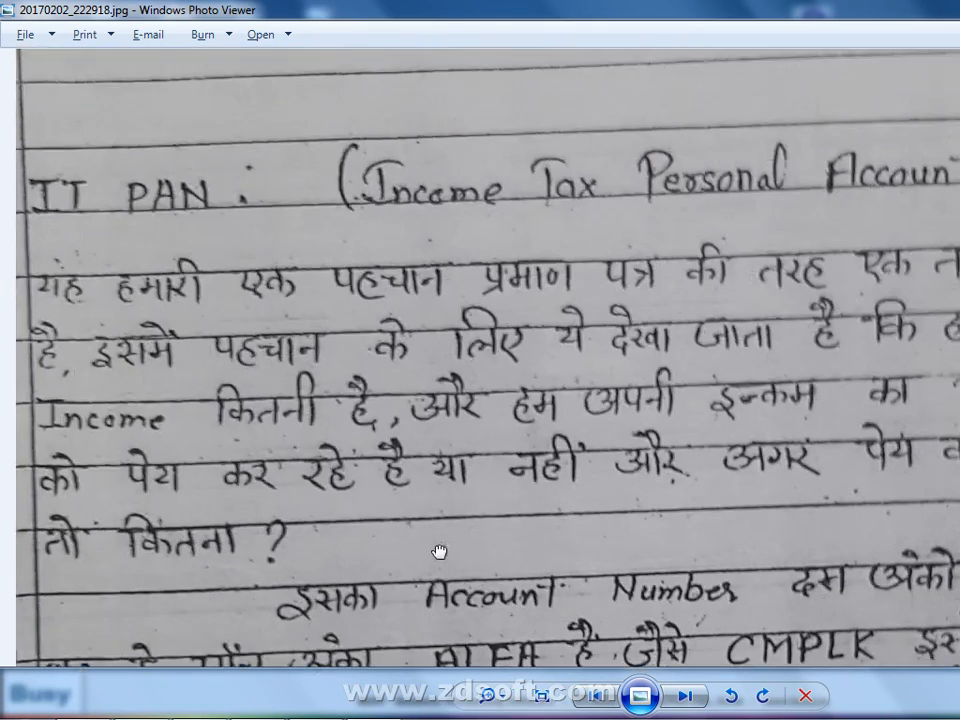
left_click_drag(468, 397, 465, 487)
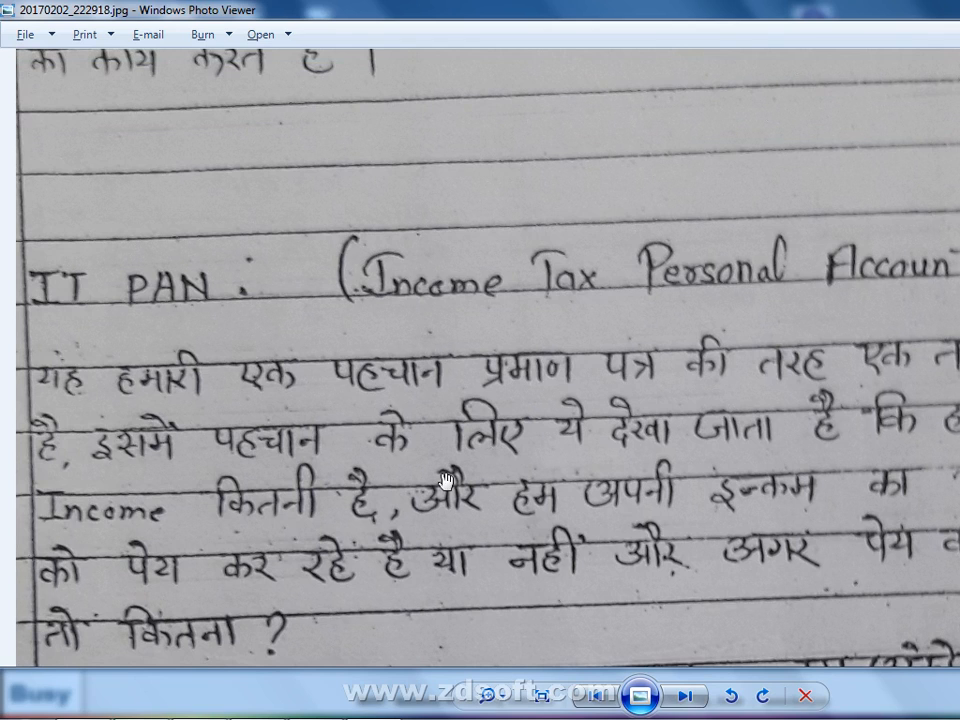
key("alt+Tab")
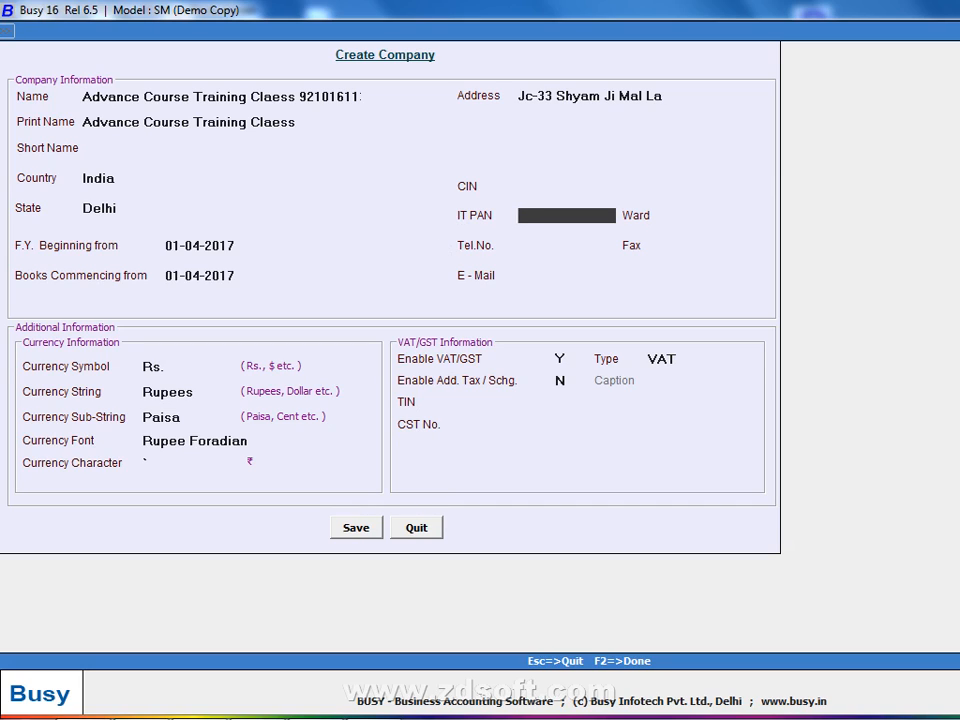
Enter the company's PAN in the IT PAN field and bring up the handwritten PAN note
type("ASDF")
type("P")
type("A123")
type("4P")
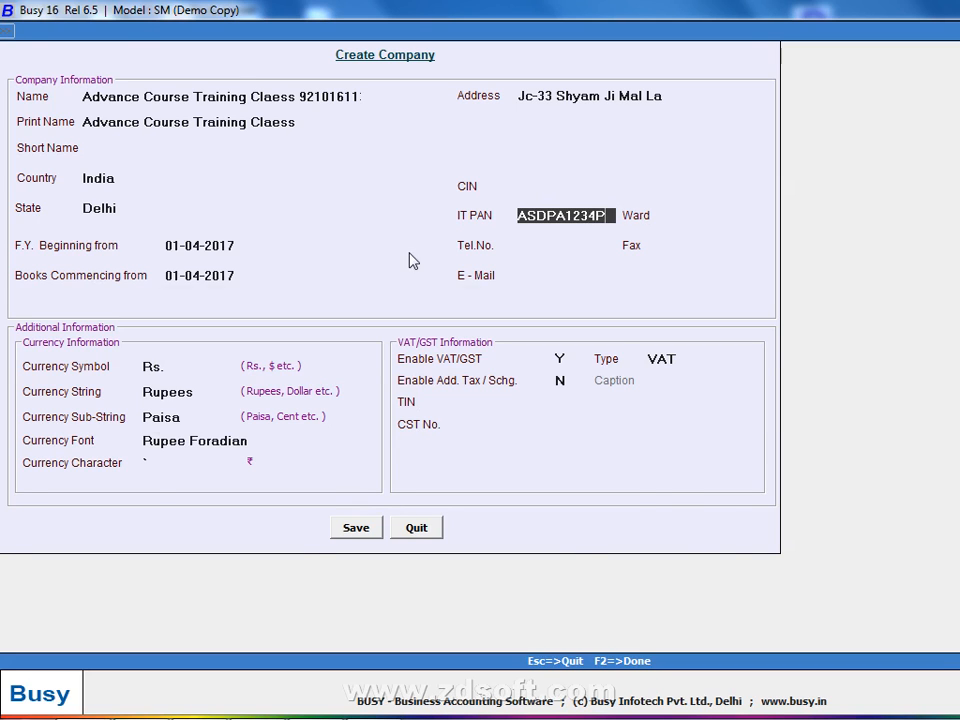
key("alt+Tab")
left_click_drag(465, 464, 349, 202)
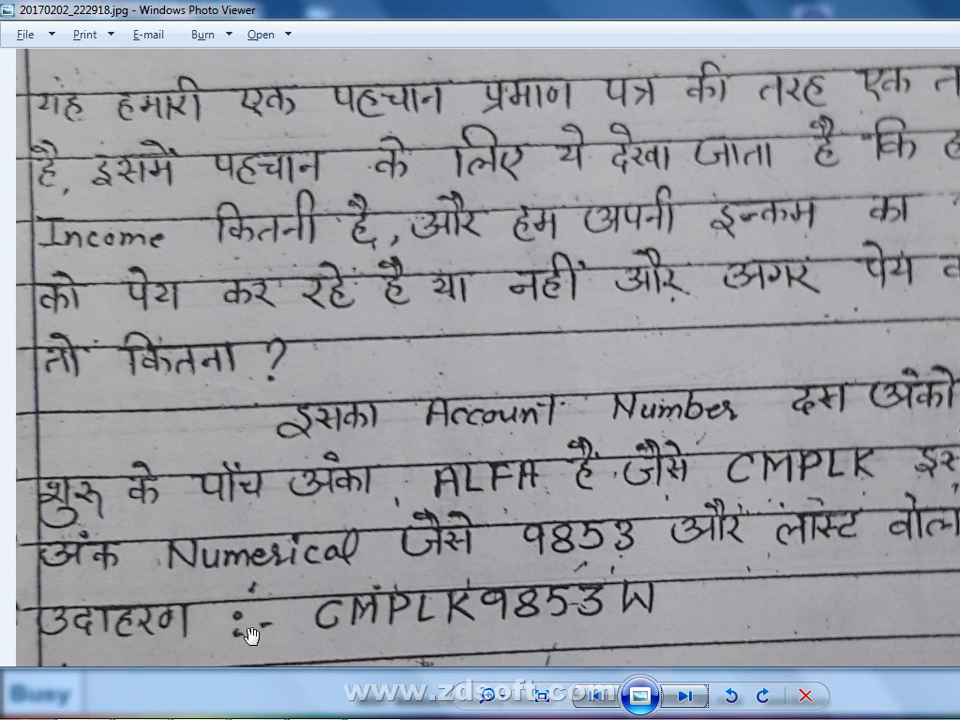
Pan the IT PAN note photo to show the sample ten-character PAN line
left_click_drag(251, 634, 369, 536)
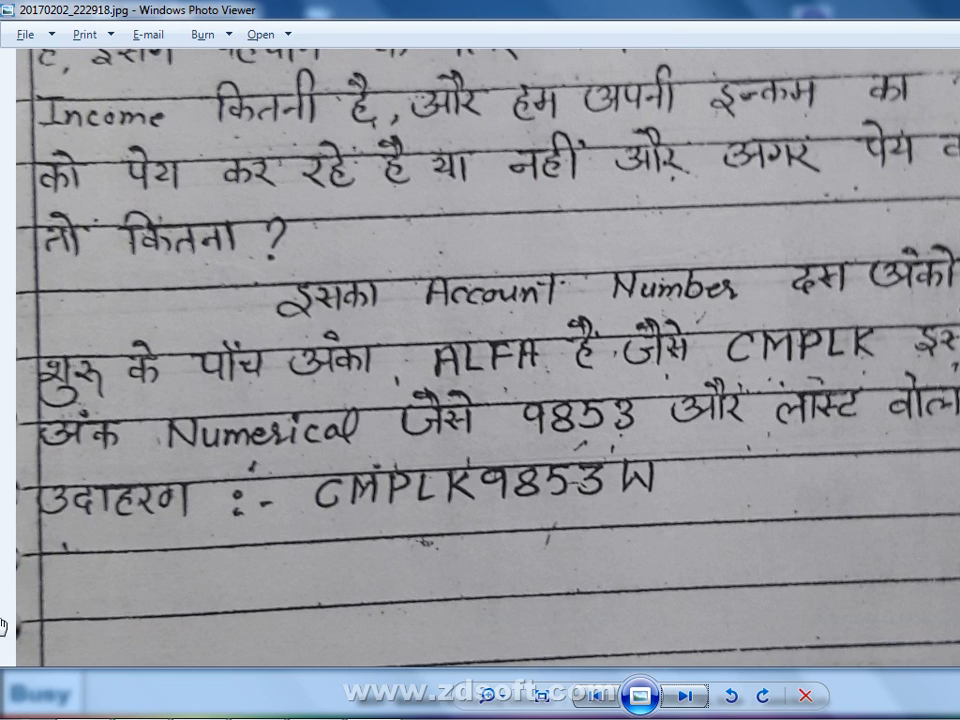
Enter ward 235 plus the company's telephone number, fax number and e-mail address
key("alt+Tab")
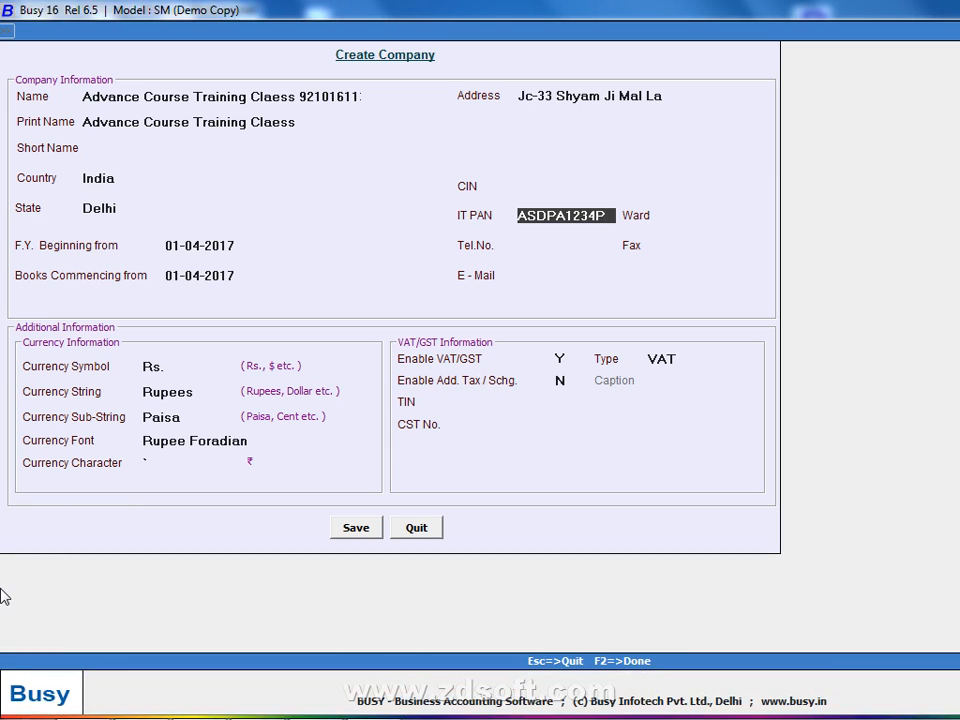
key("Return")
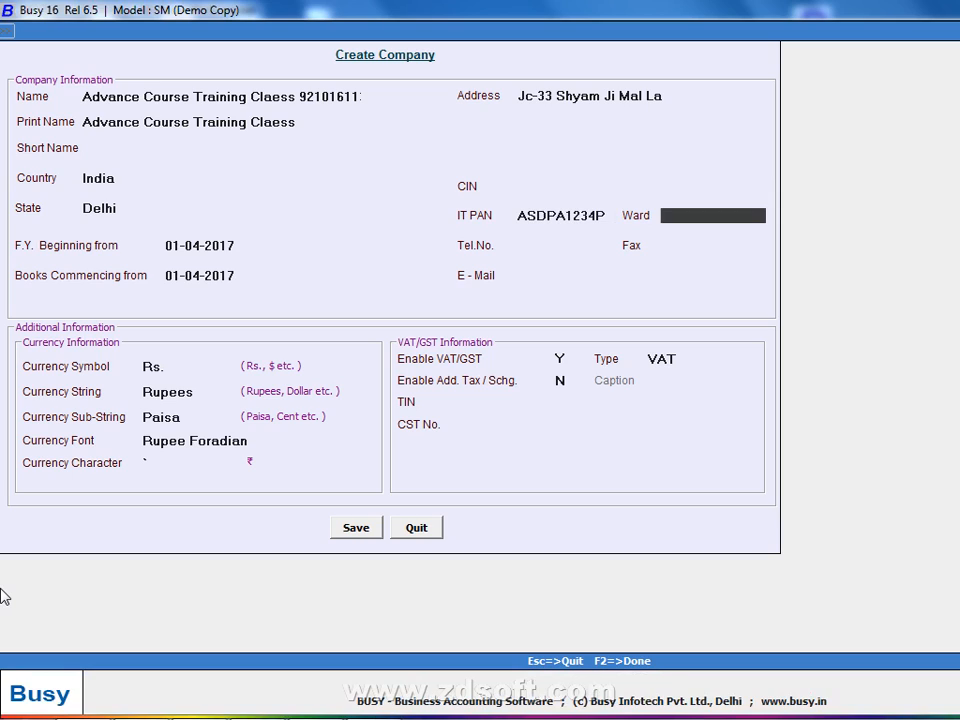
type("235")
key("Return")
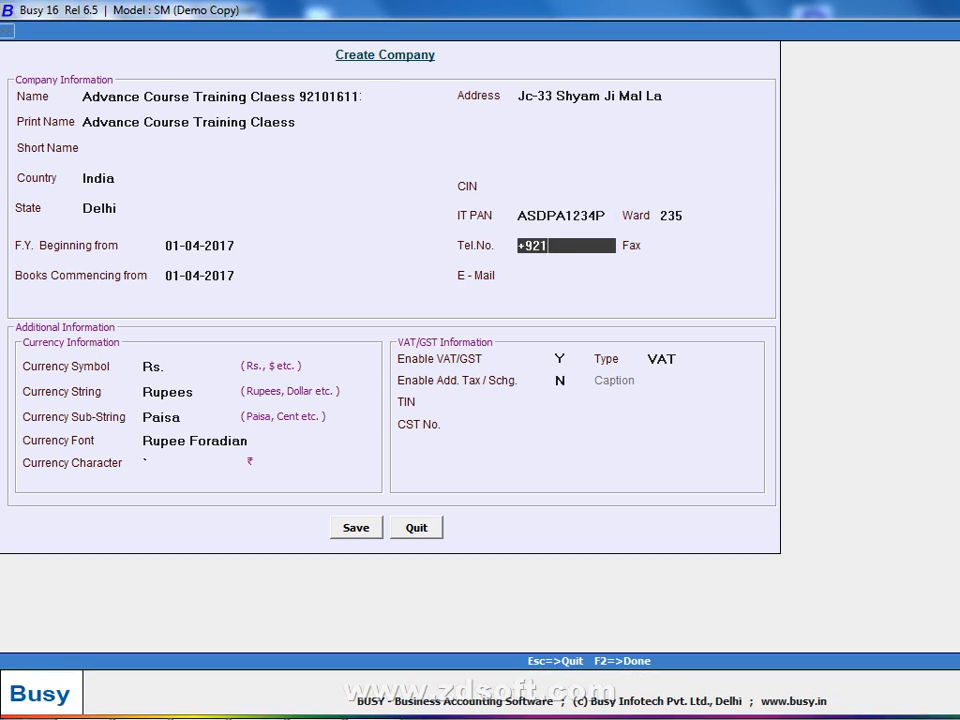
key("Return")
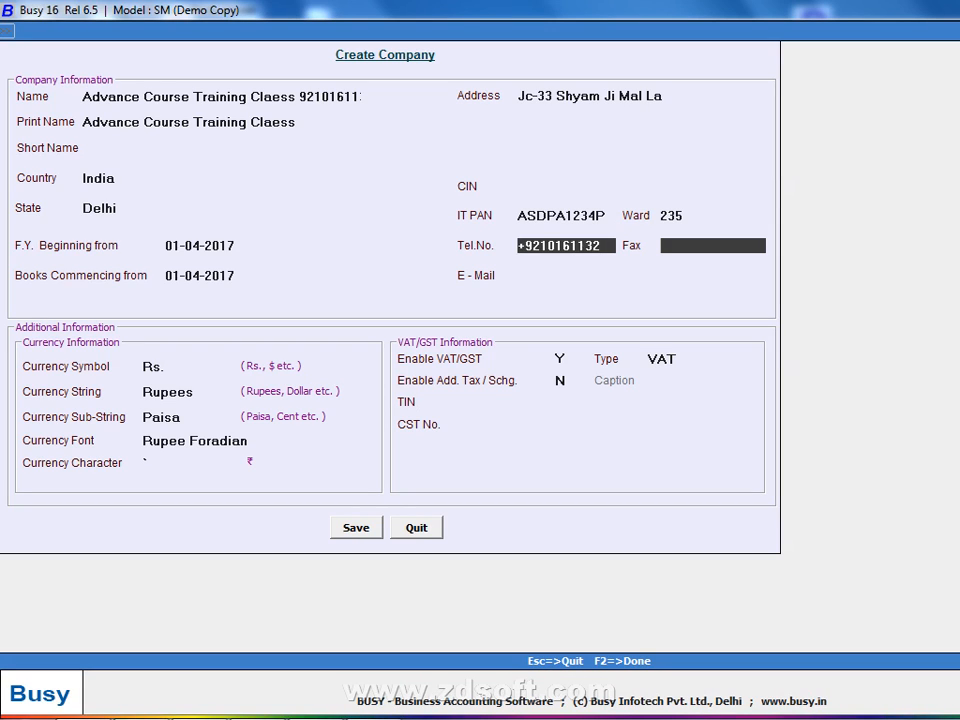
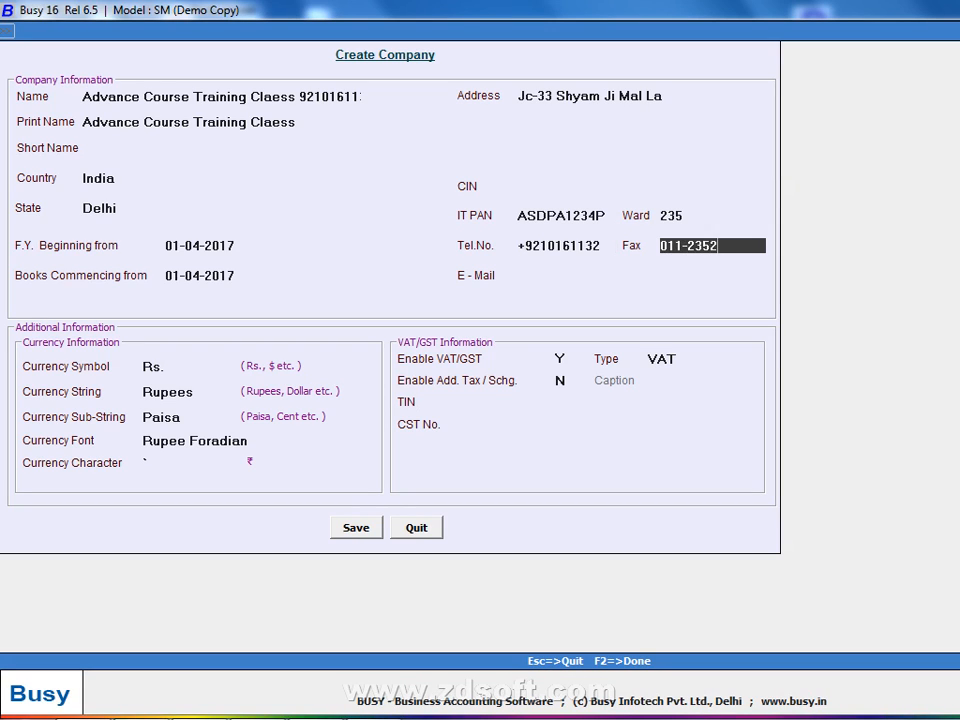
key("Return")
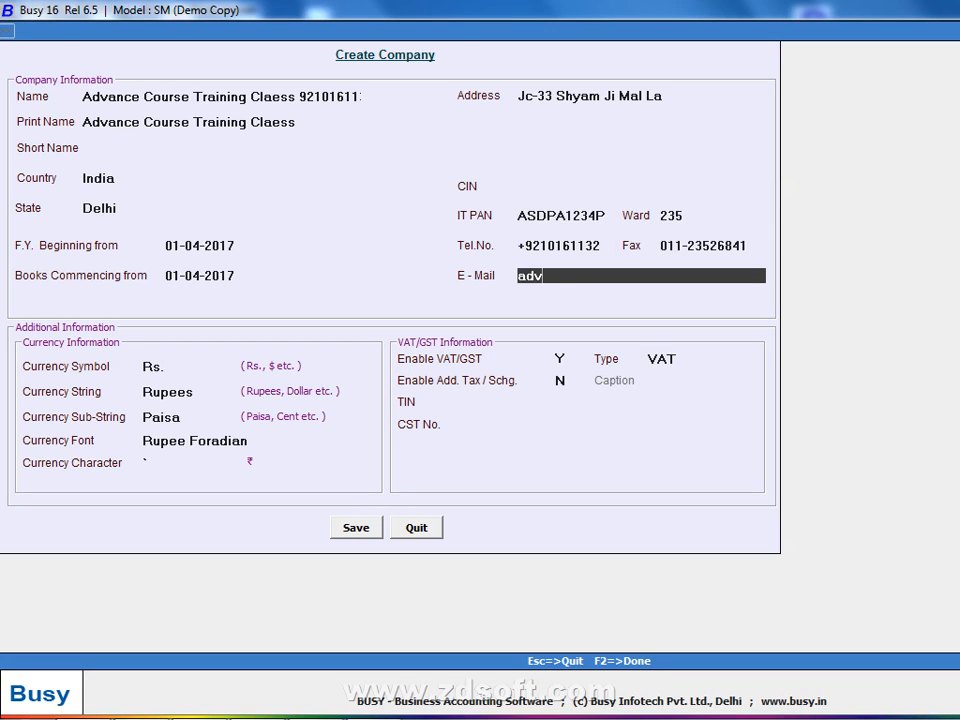
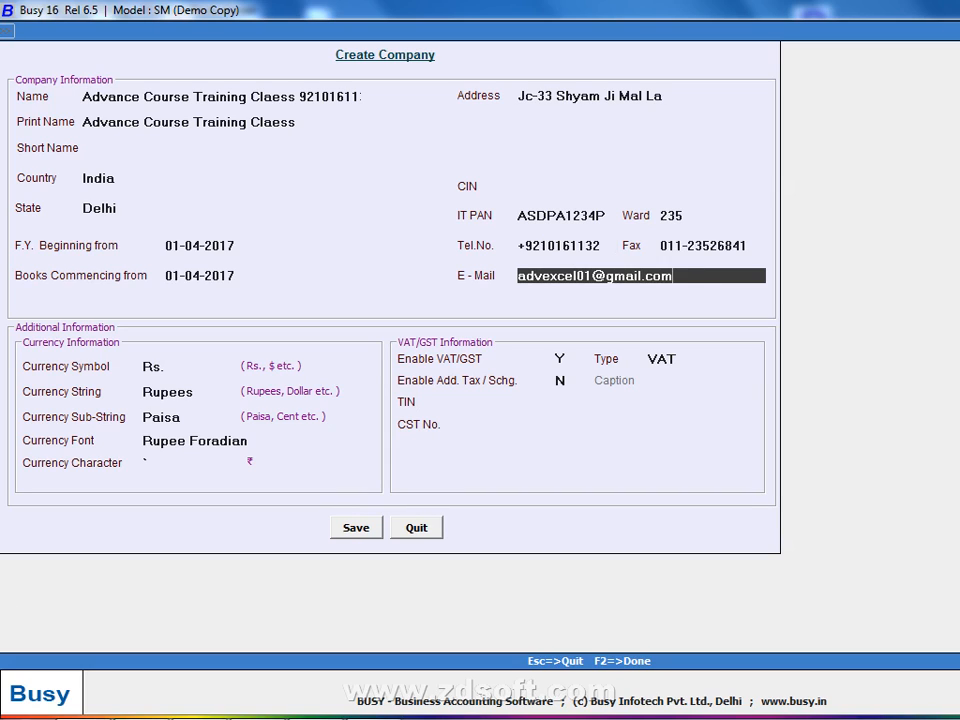
key("Return")
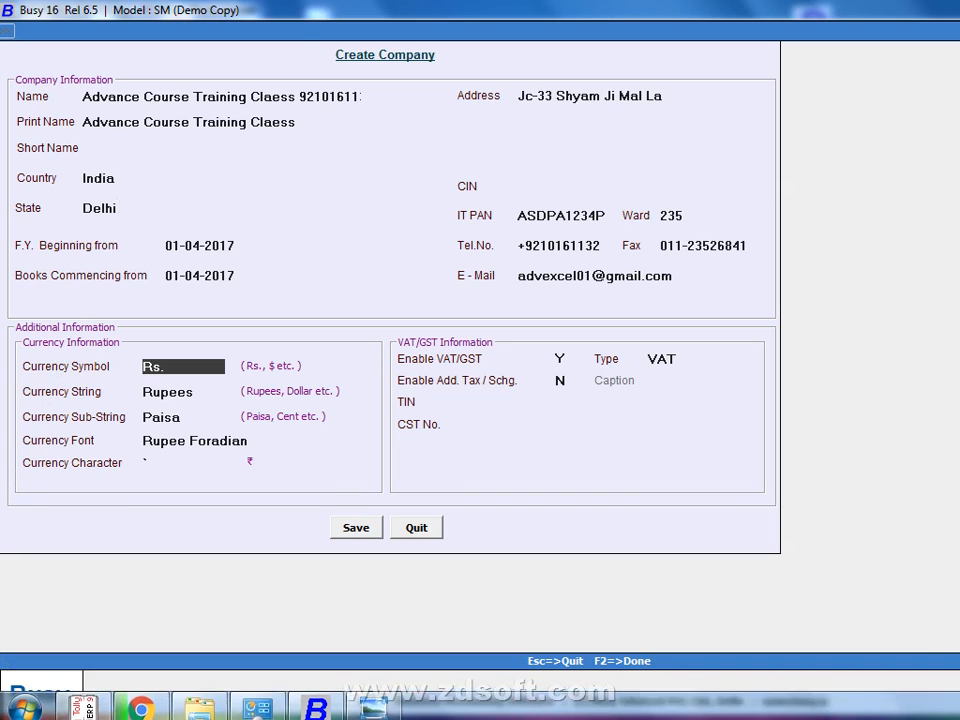
Toggle Country to Nigeria and back to India, set Enable VAT/GST to N, and save
left_click(212, 180)
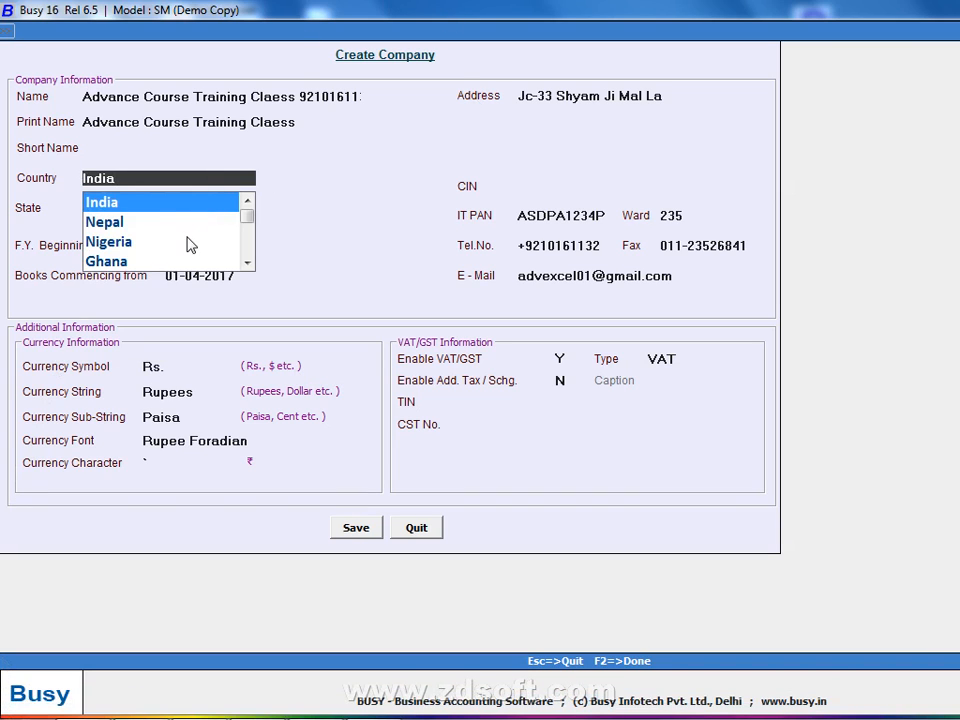
left_click(191, 242)
left_click(218, 180)
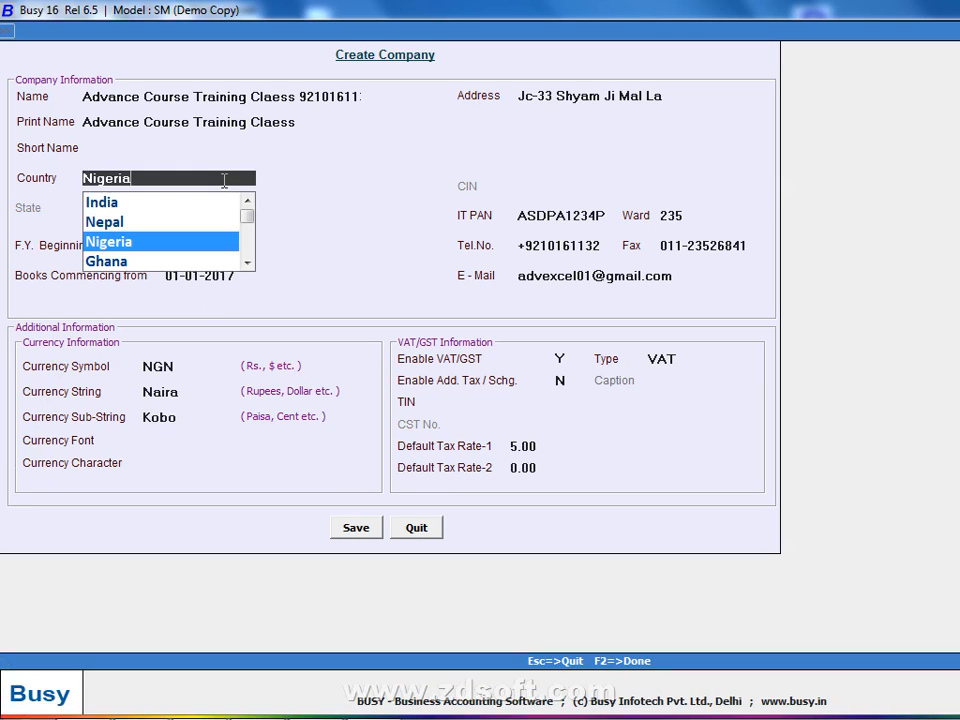
left_click(212, 201)
key("Return")
key("Return")
key("Return")
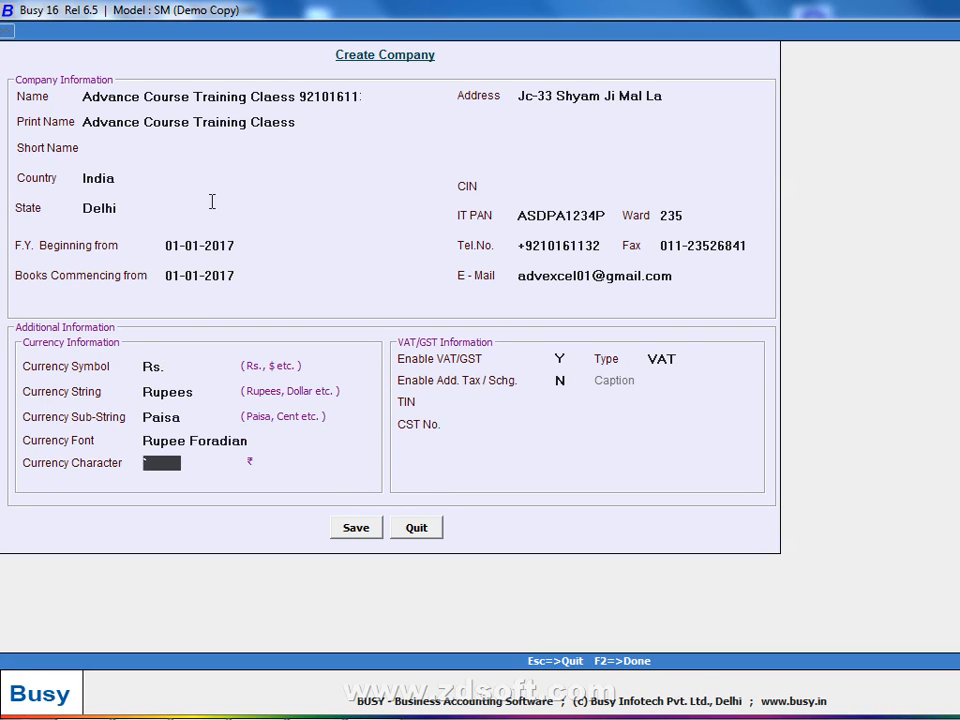
type("N")
key("Return")
key("Return")
key("Return")
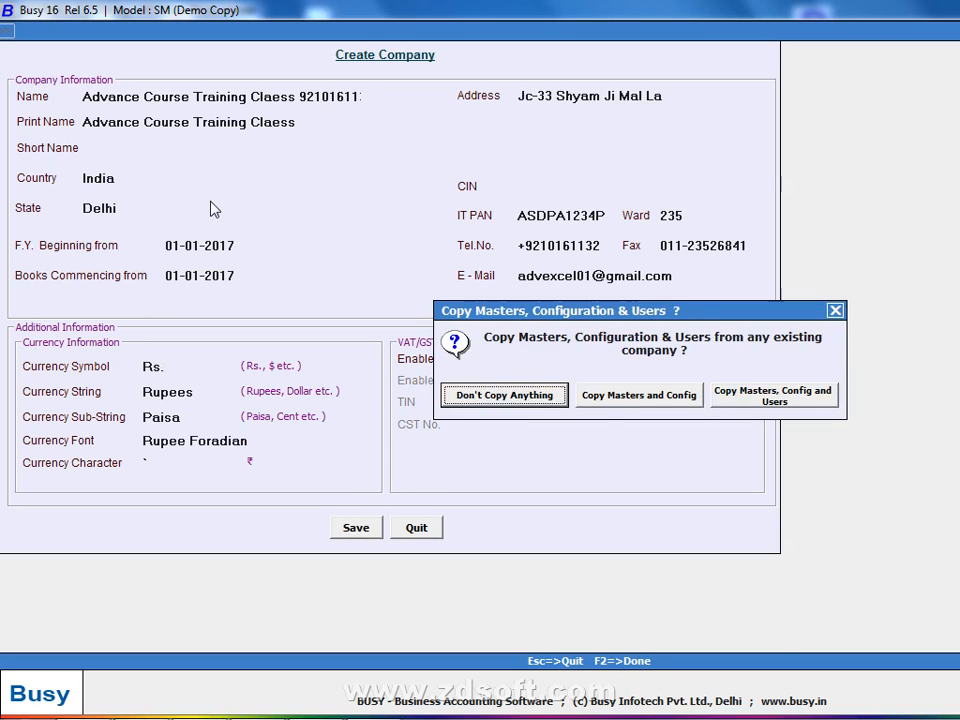
Create the company choosing Don't Copy Anything, and bring the handwritten notes photo forward
key("Return")
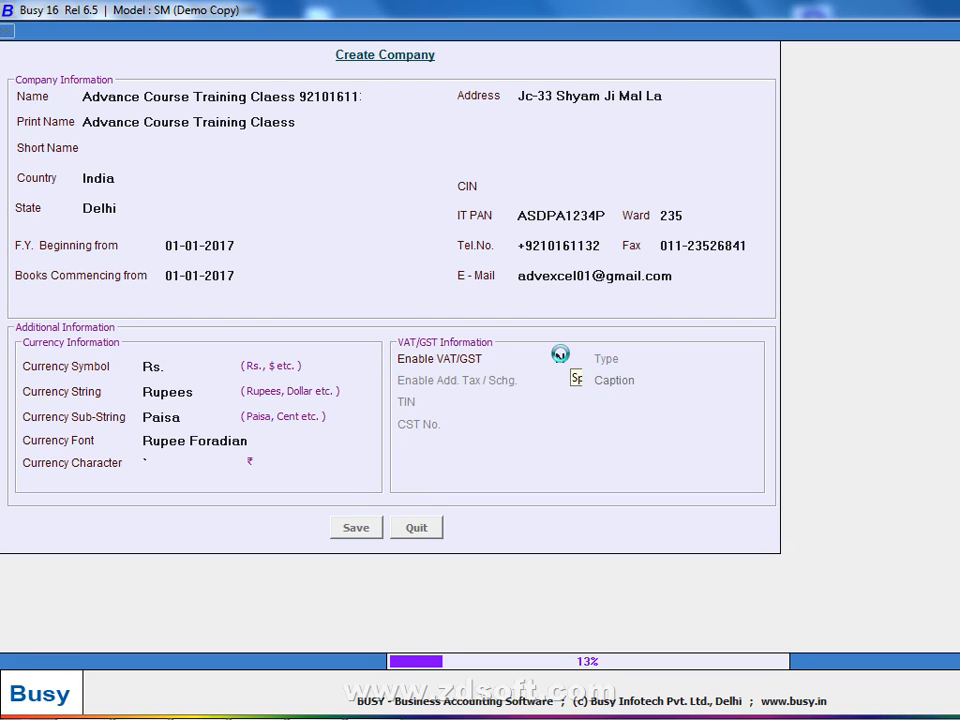
mouse_move(446, 708)
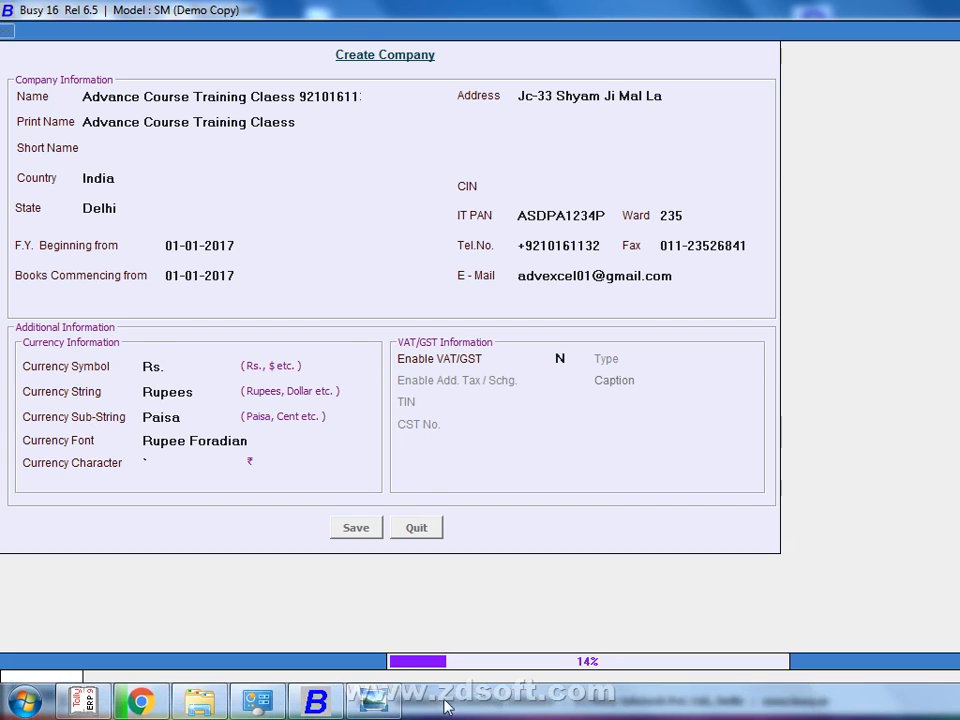
left_click(375, 703)
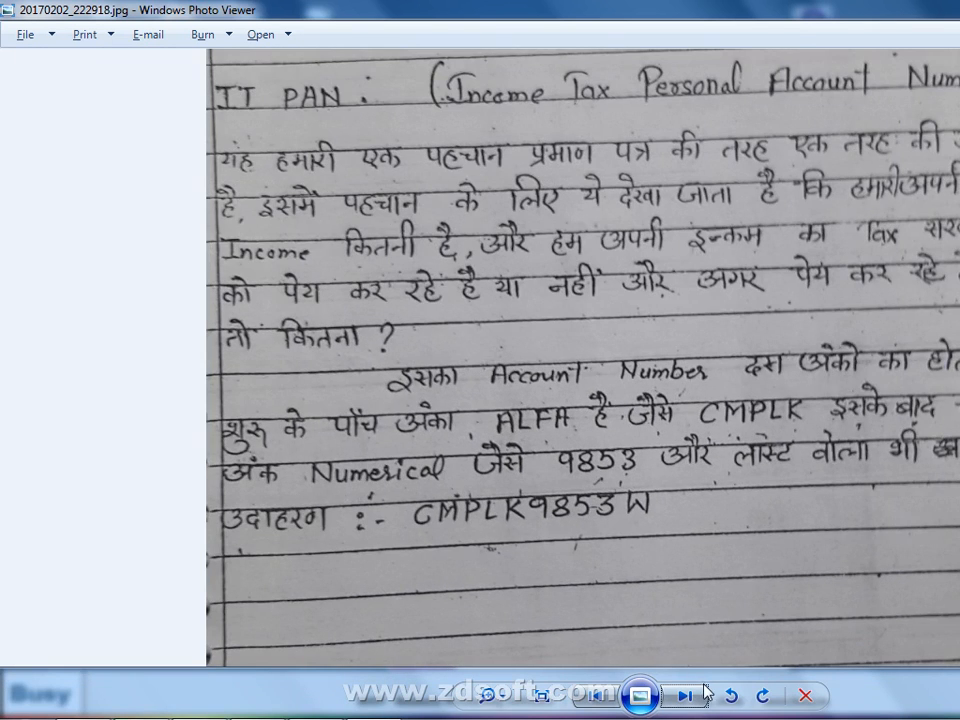
Show 20170202_223035.jpg zoomed on the SuperUser name and password notes, then return to Busy 16
left_click(705, 693)
scroll(646, 617, "up", 5)
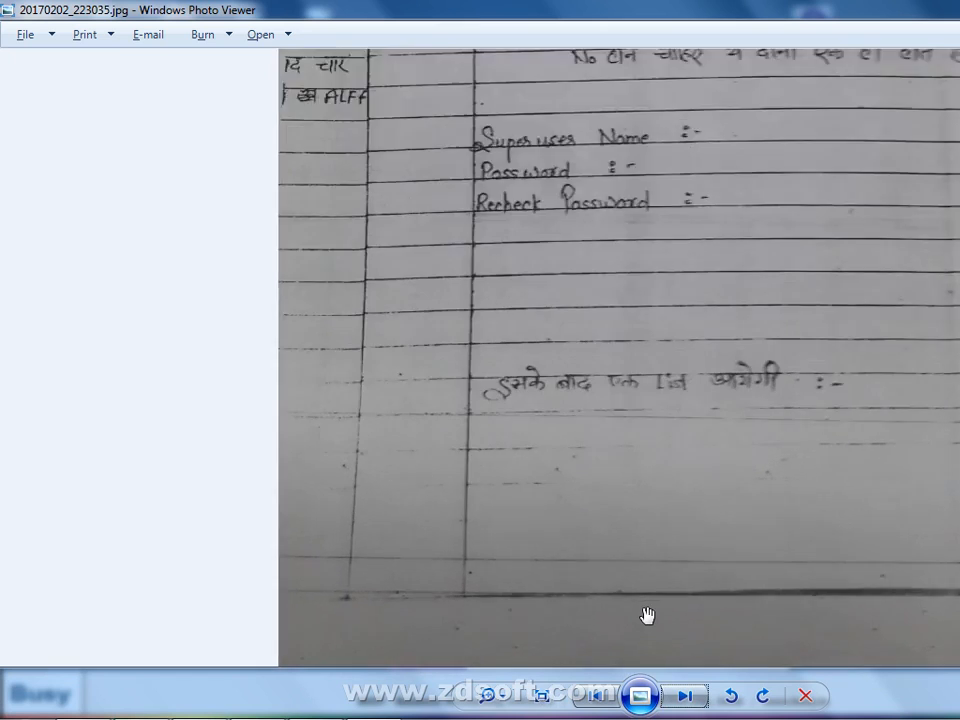
scroll(648, 616, "up", 2)
left_click_drag(600, 235, 604, 605)
left_click_drag(604, 266, 557, 478)
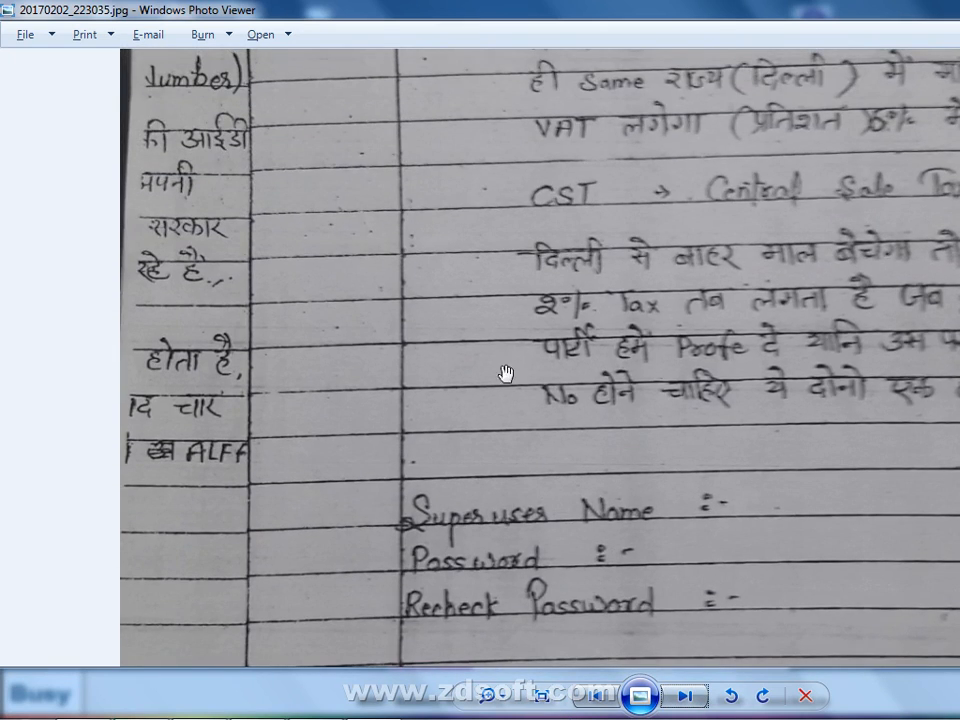
left_click_drag(574, 264, 630, 6)
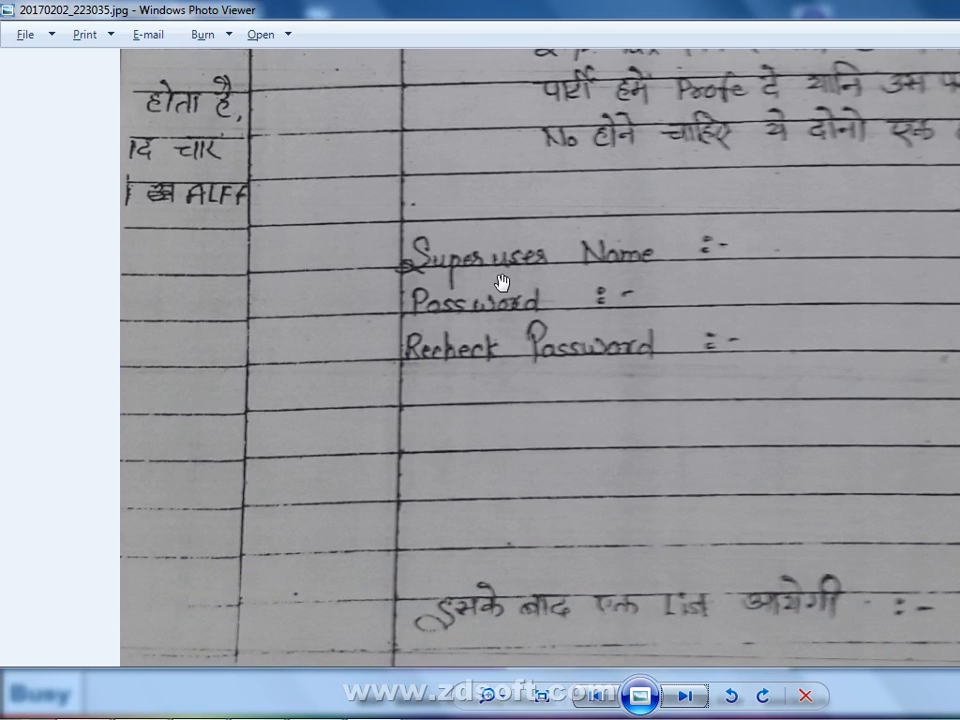
left_click_drag(486, 285, 467, 381)
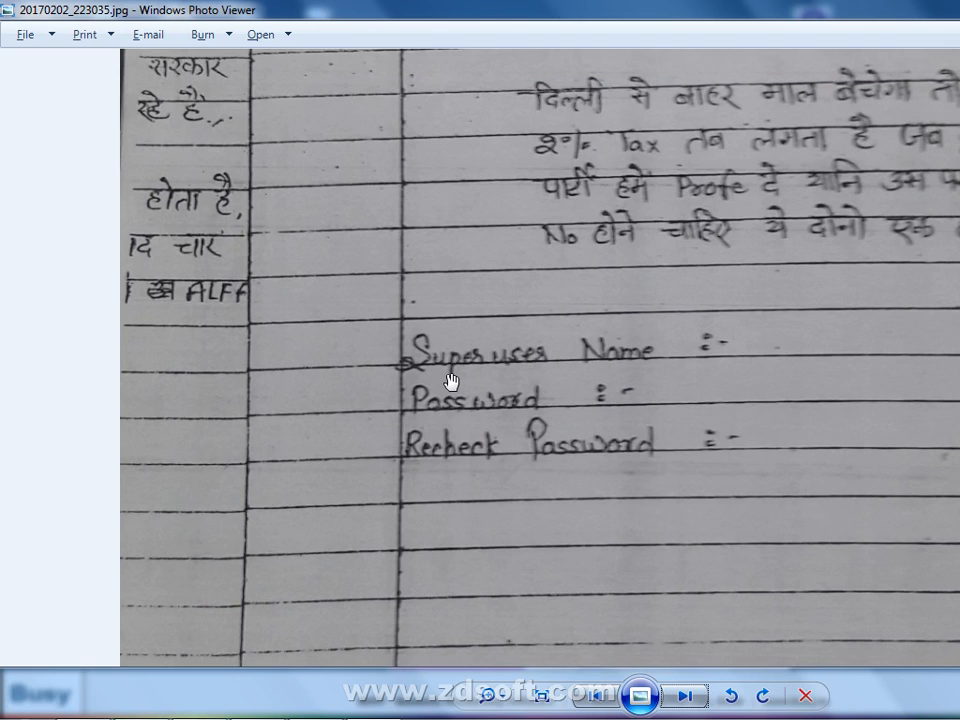
key("alt+Tab")
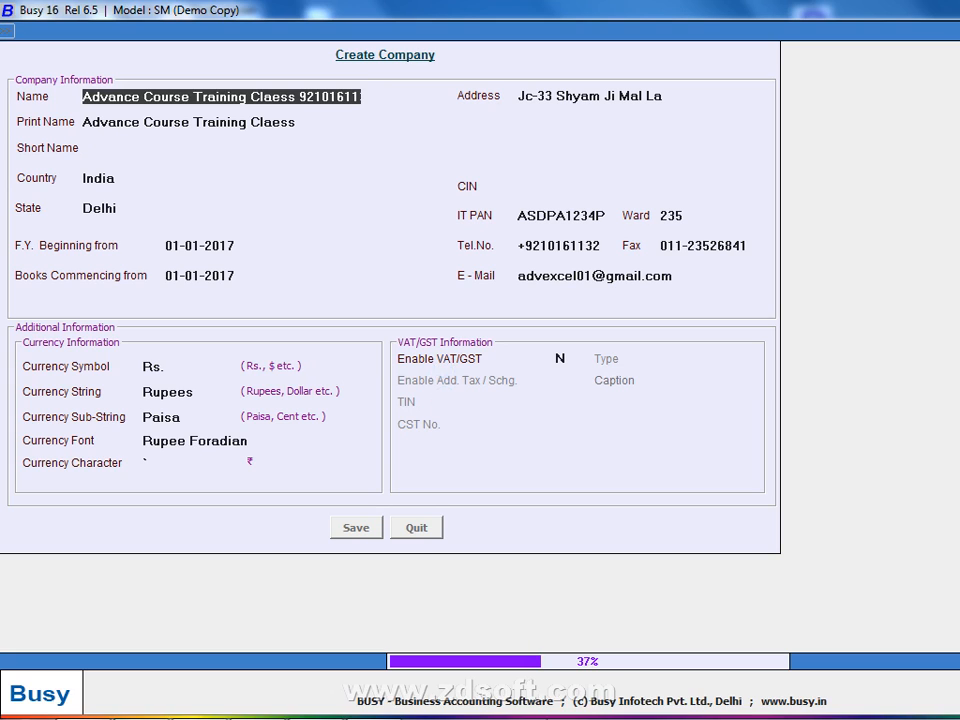
Check the Chrome downloads window during creation, then dismiss the Congratulations message
mouse_move(426, 714)
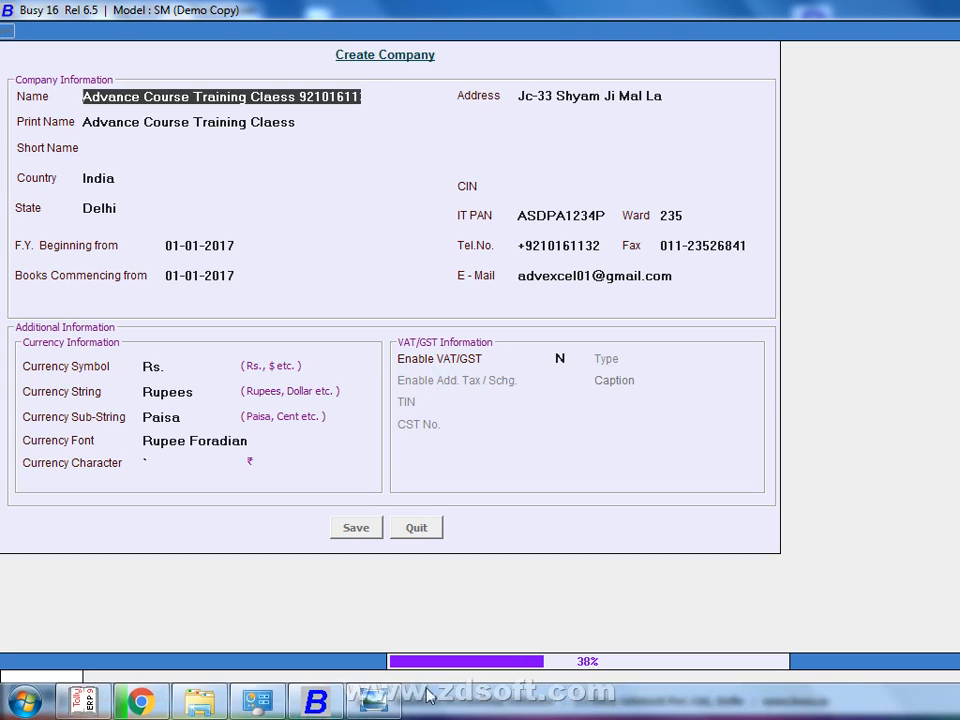
left_click(142, 703)
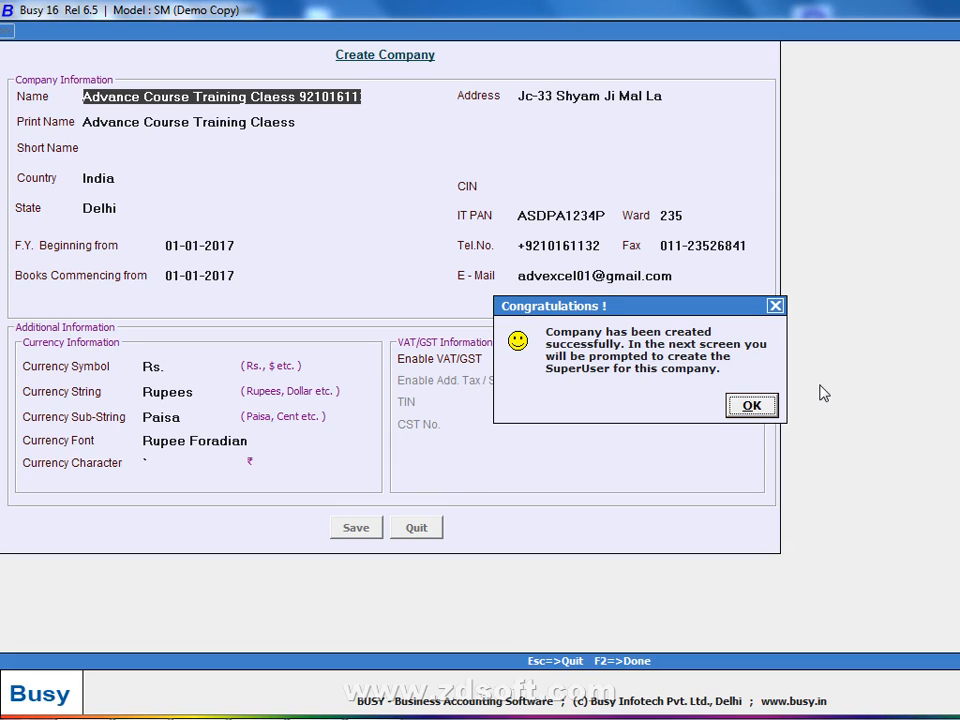
key("Return")
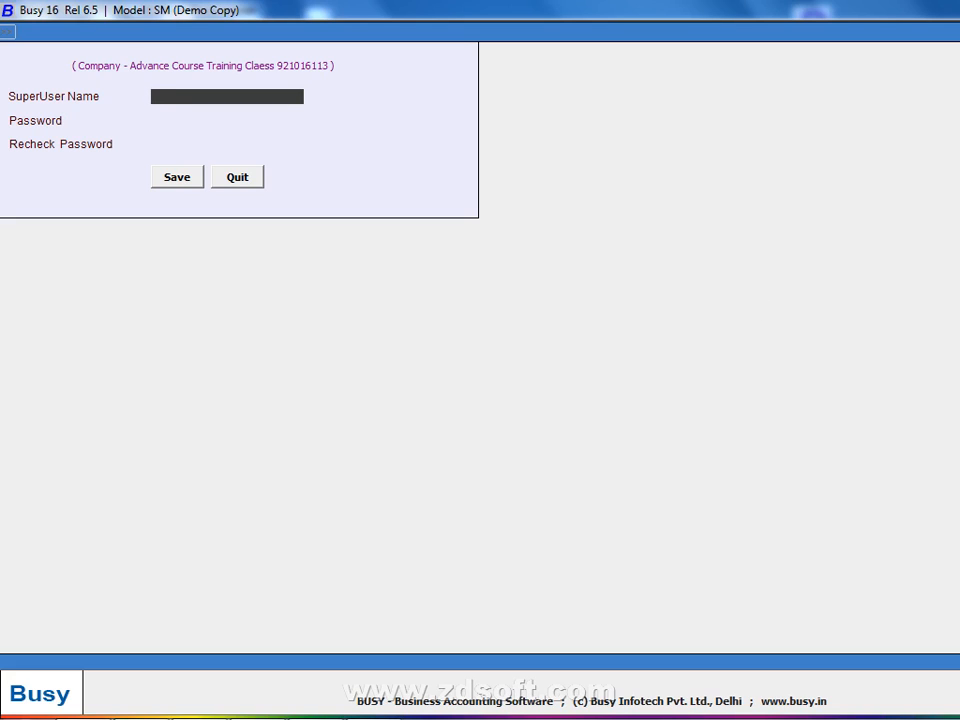
Enter the SuperUser name and password, recheck the password, and save the SuperUser
type("admin")
key("Return")
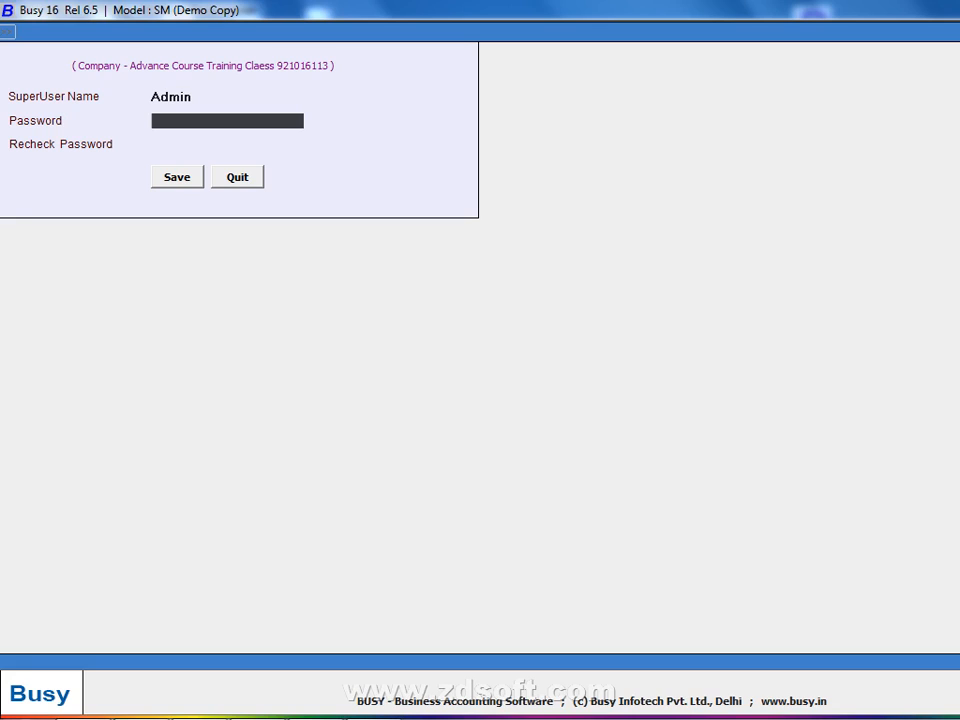
type("****")
key("Up")
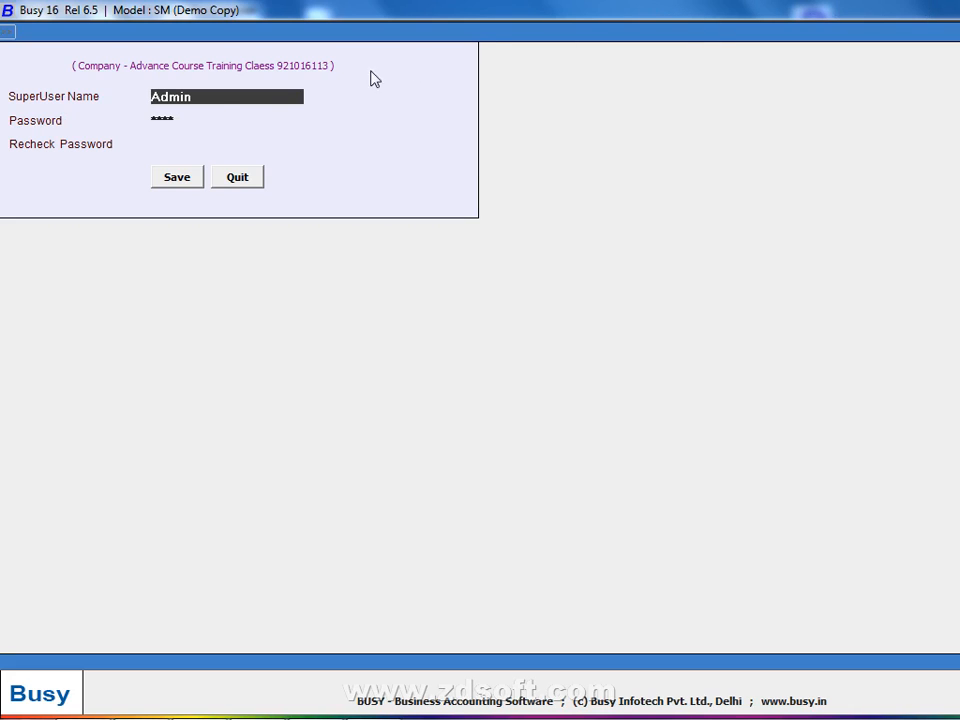
type("A")
key("Return")
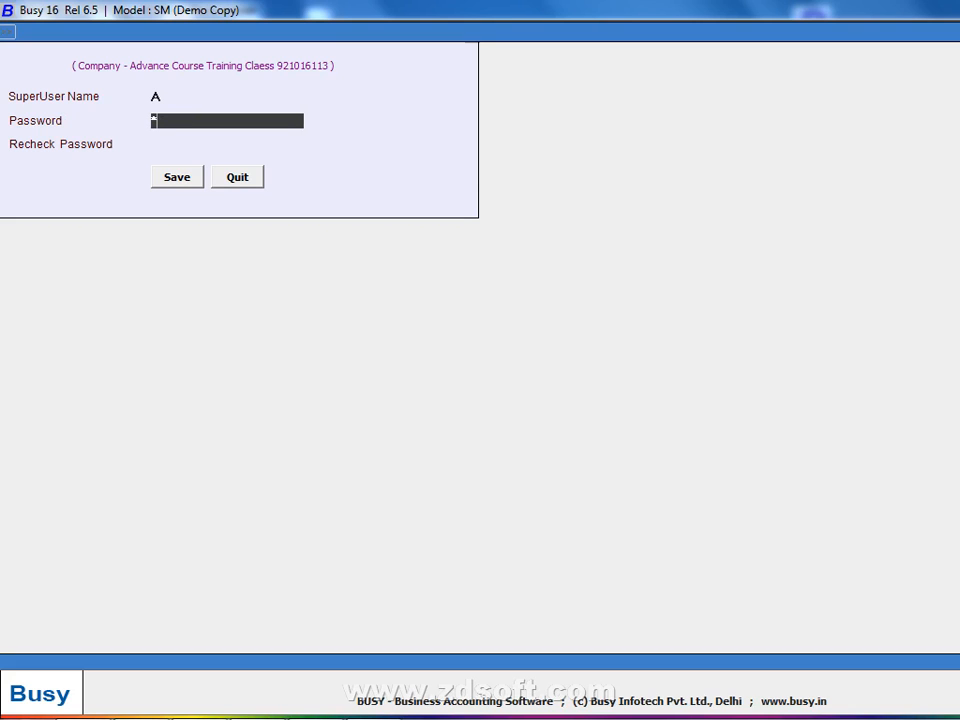
key("Return")
type("a")
key("Return")
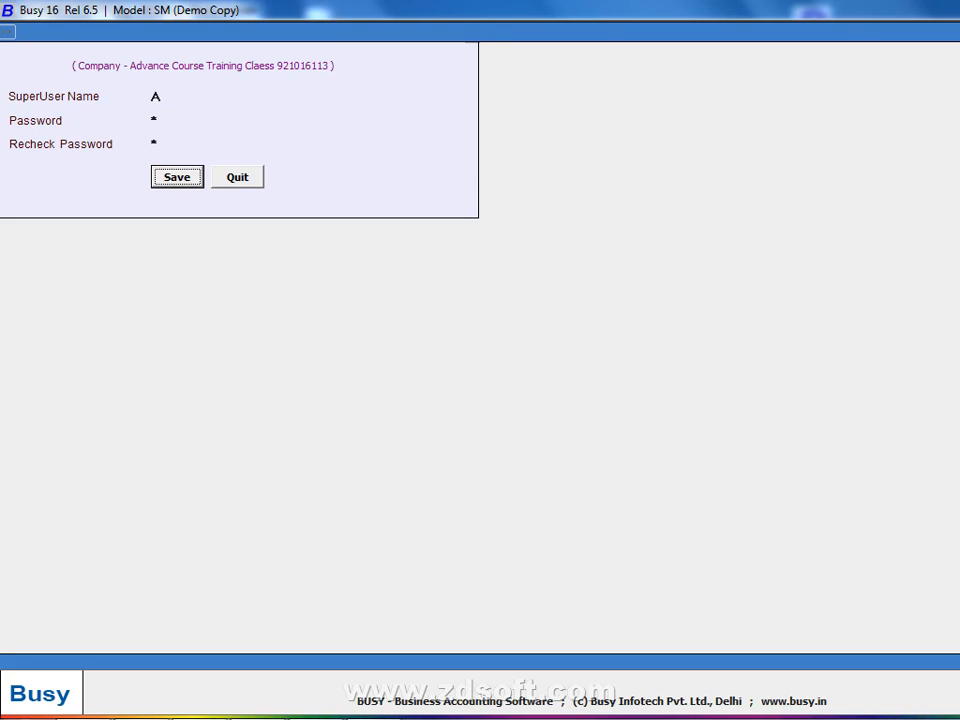
key("Return")
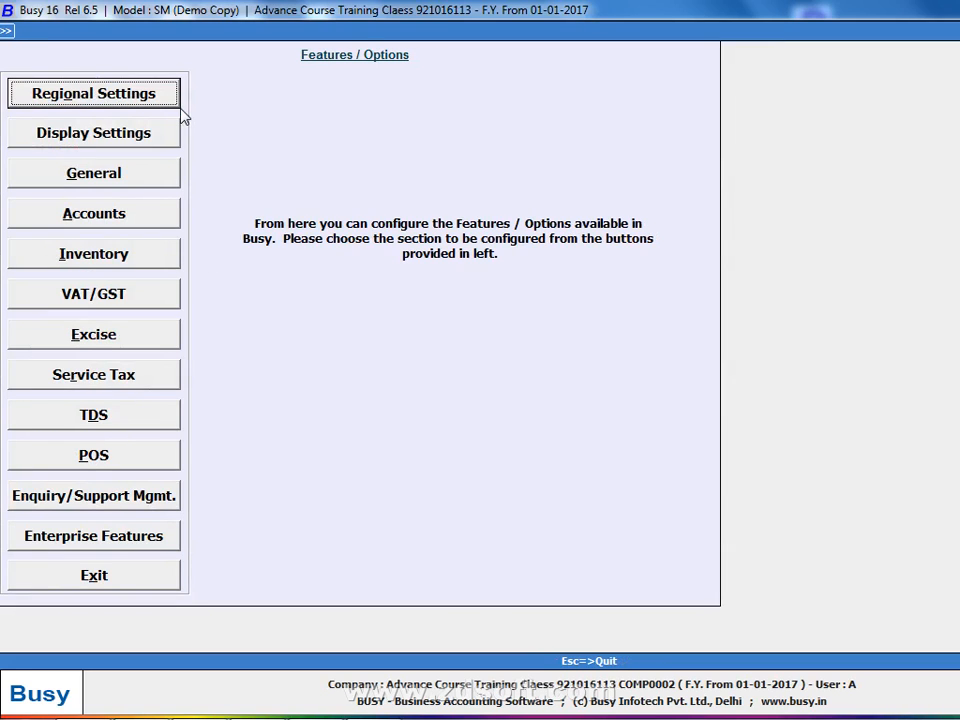
Set Stock Val. Method to FIFO in the Inventory options and save the settings
key("Down")
key("Down")
key("Down")
key("Down")
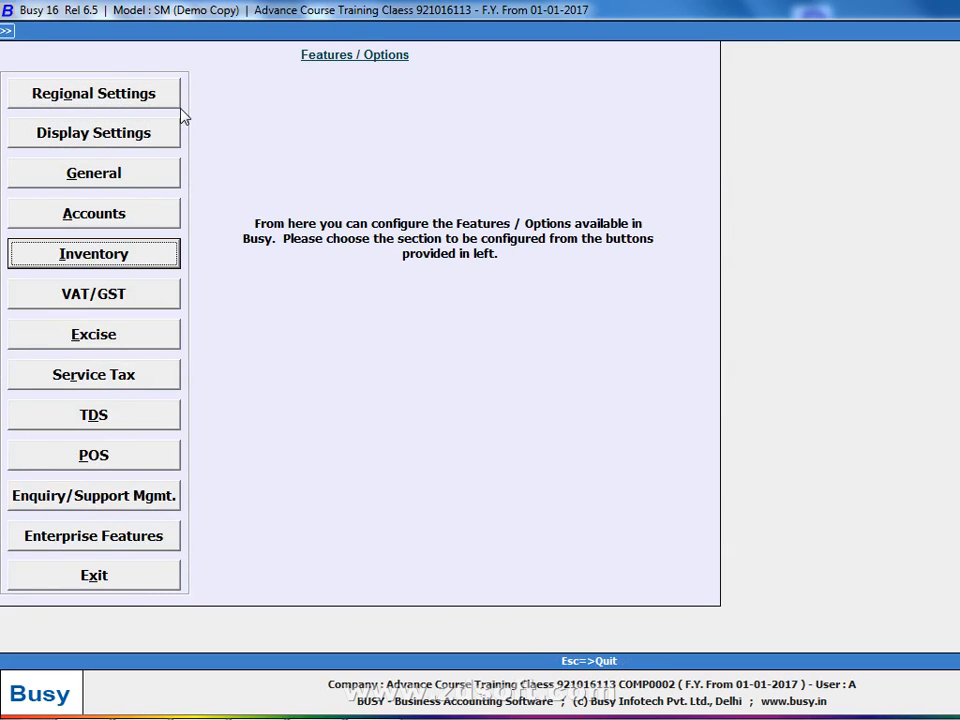
key("Return")
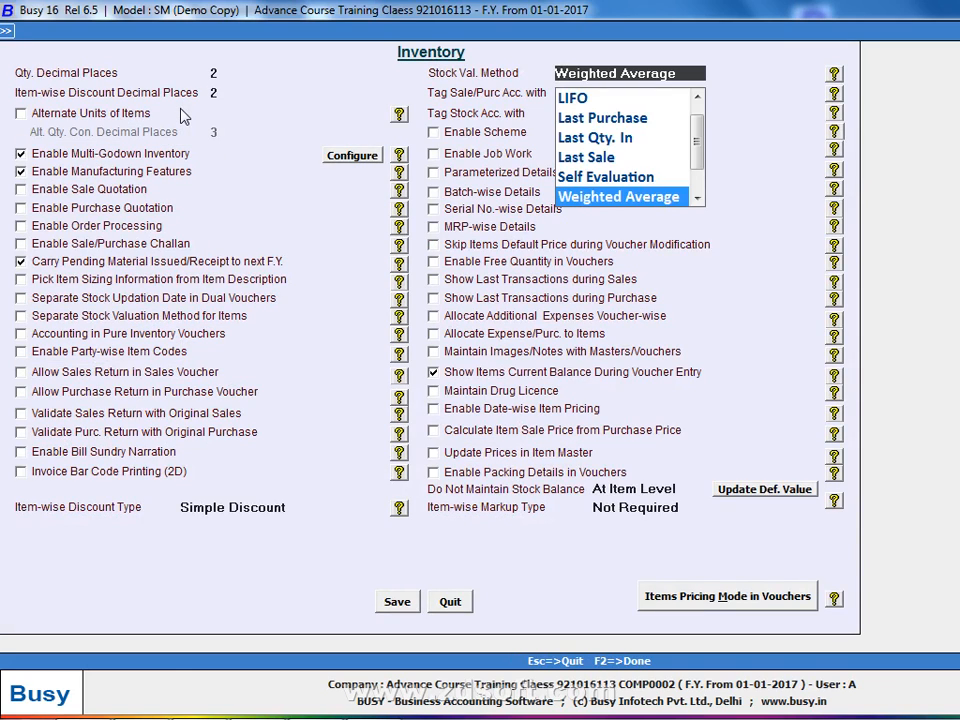
type("f")
key("Return")
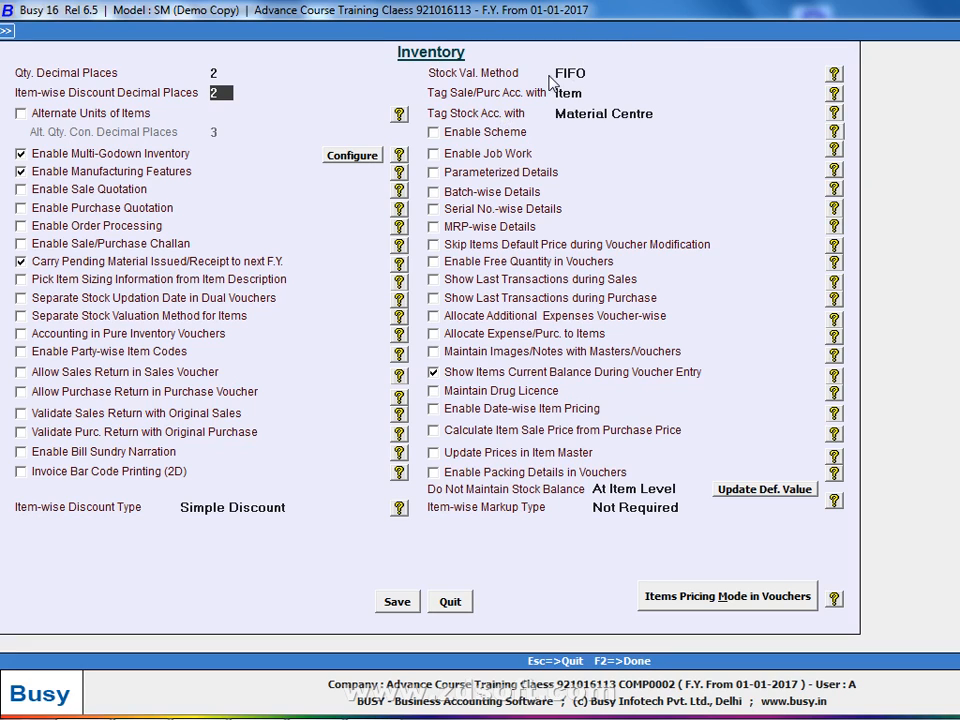
key("Escape")
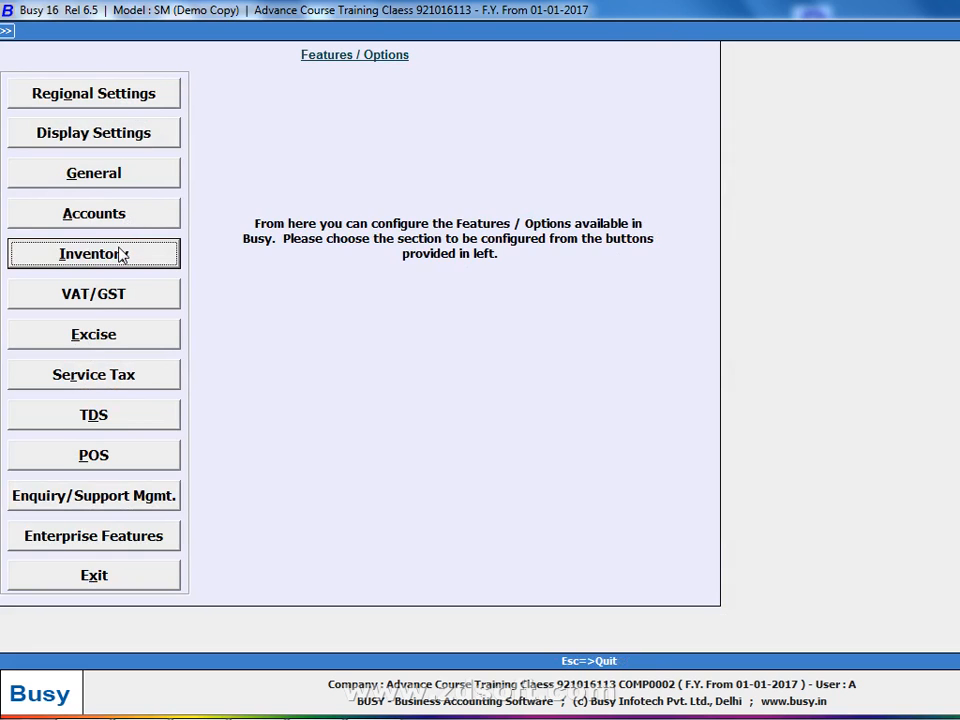
left_click(167, 250)
left_click(696, 72)
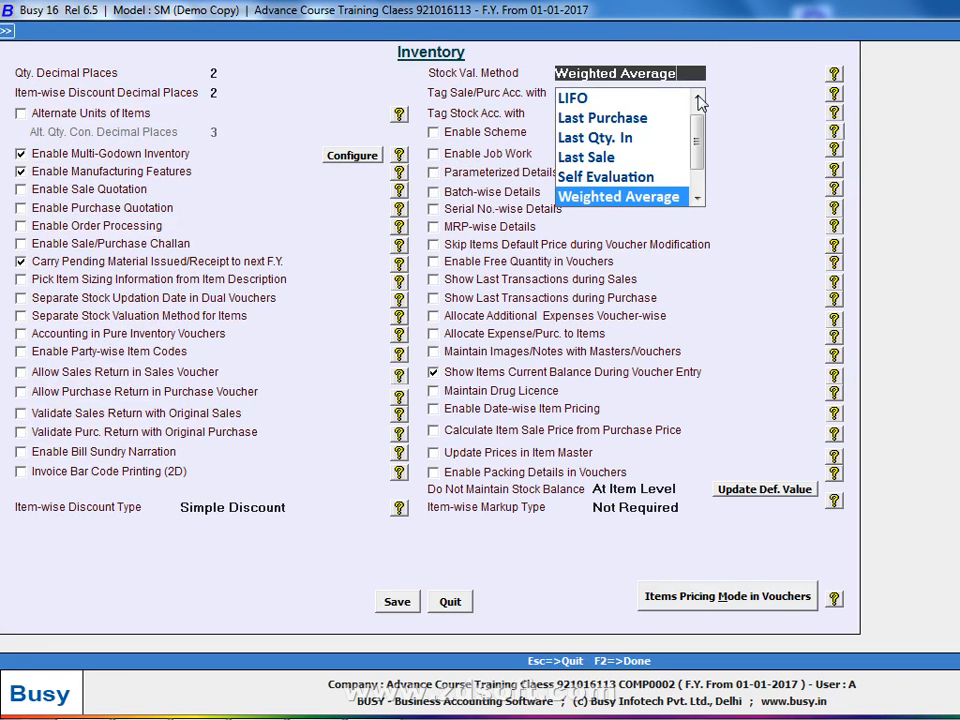
scroll(668, 115, "up", 1)
left_click(626, 99)
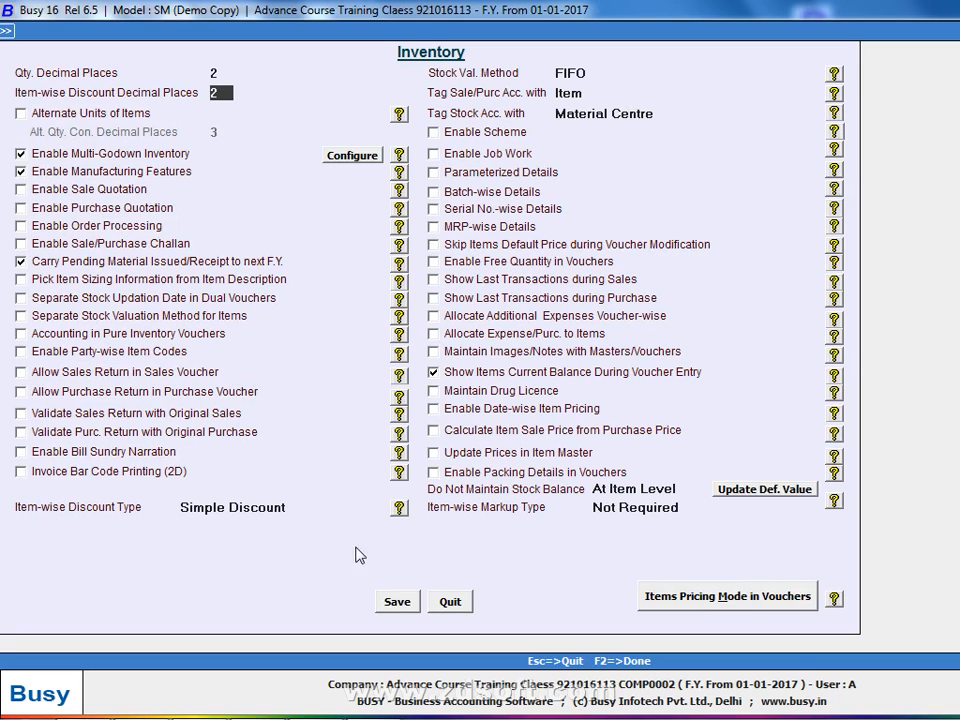
left_click(396, 603)
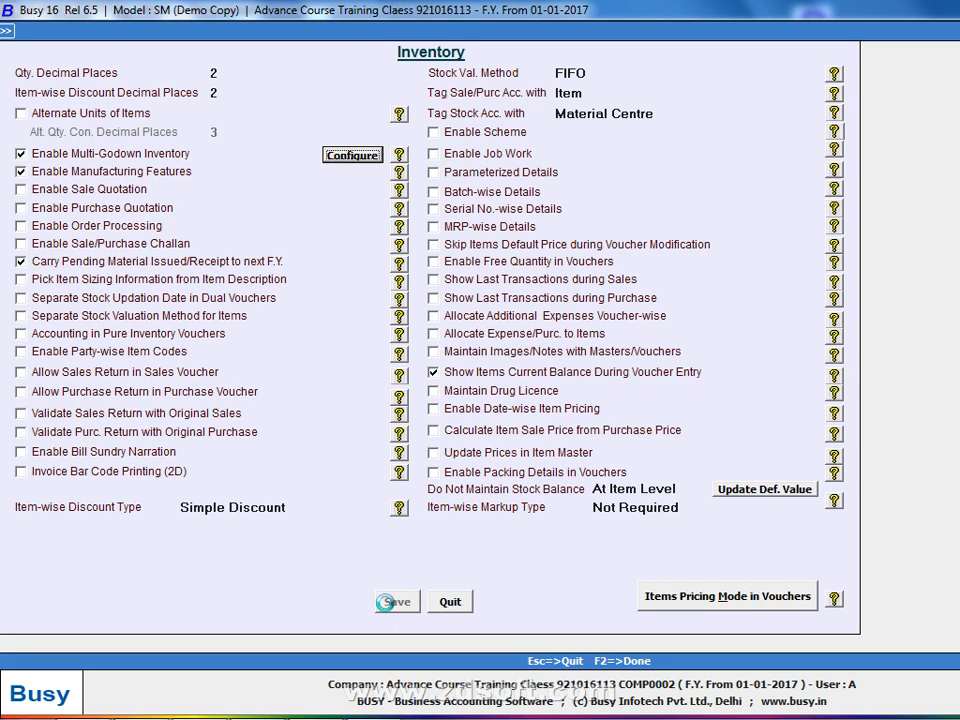
Close the training company from the main menu, confirming with Y
key("Escape")
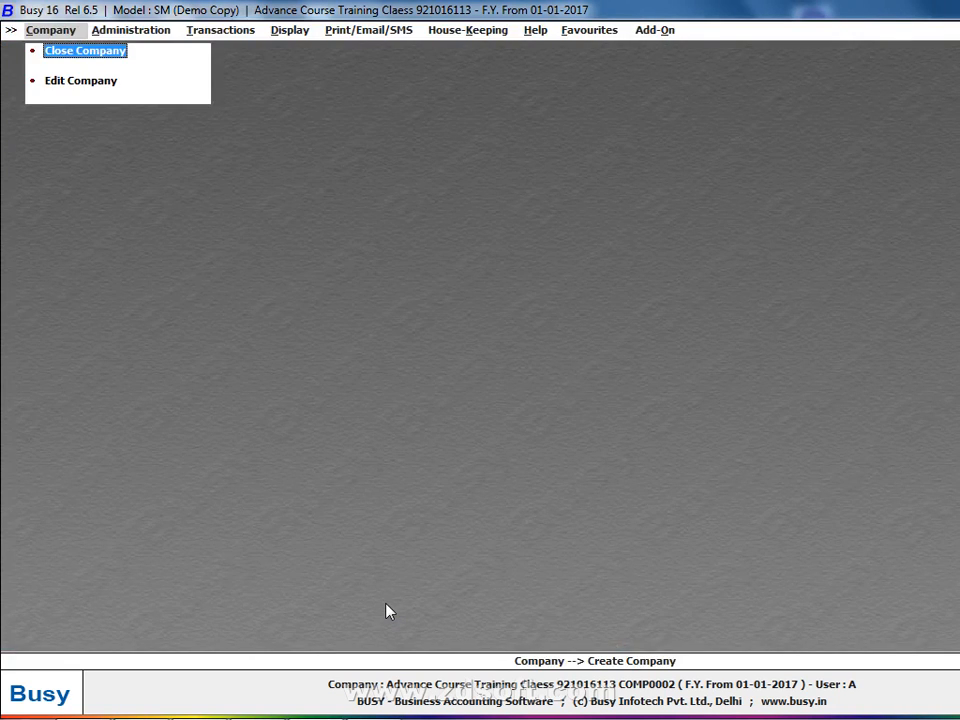
key("Right")
key("Right")
key("Right")
key("Right")
key("Right")
key("Right")
key("Right")
key("Right")
key("Right")
key("Right")
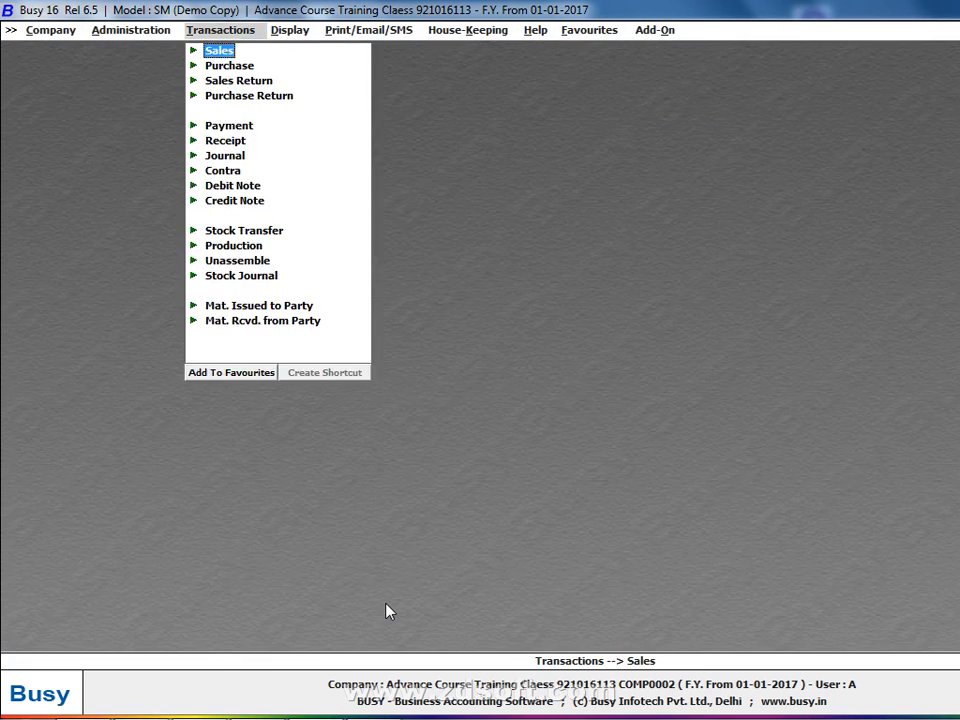
key("Right")
key("Right")
key("Right")
key("Right")
key("Right")
key("Right")
key("Right")
key("Right")
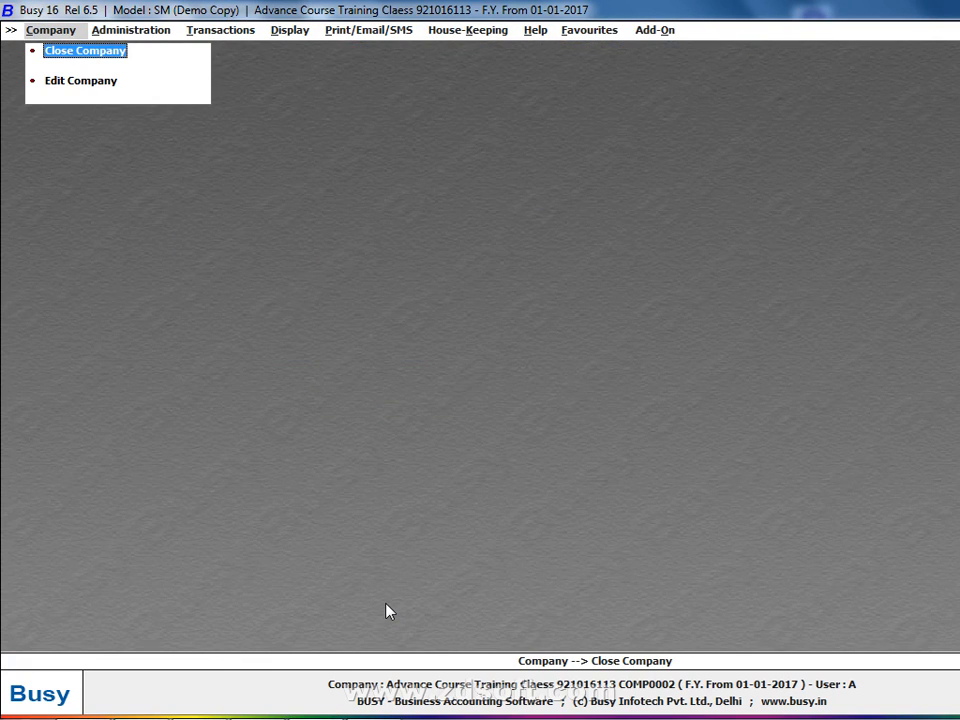
key("Escape")
key("Right")
key("Right")
key("Right")
key("Right")
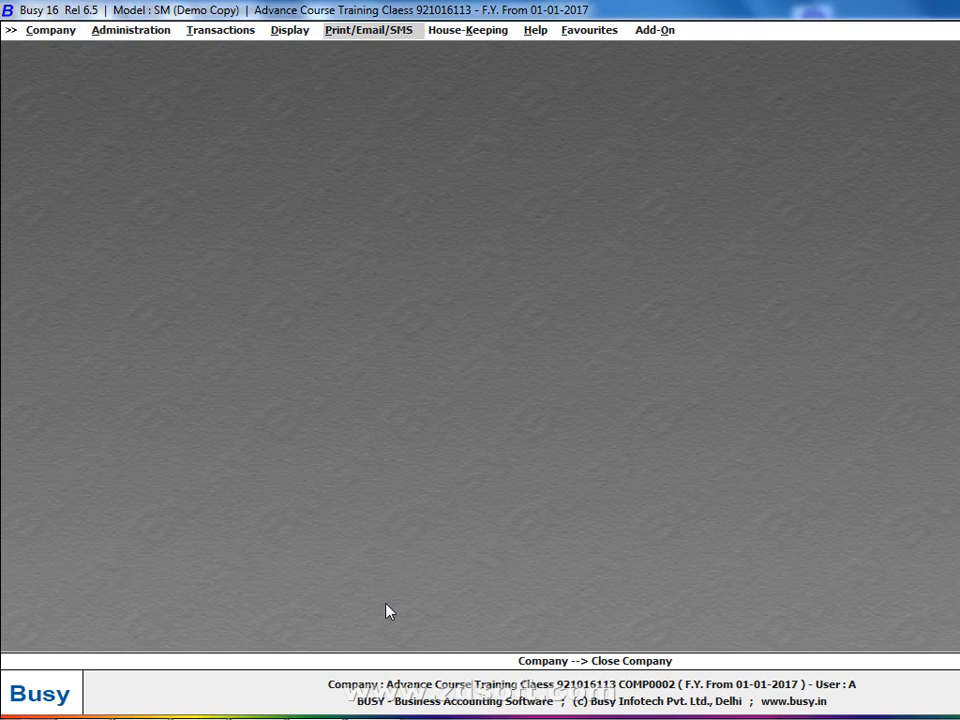
key("Escape")
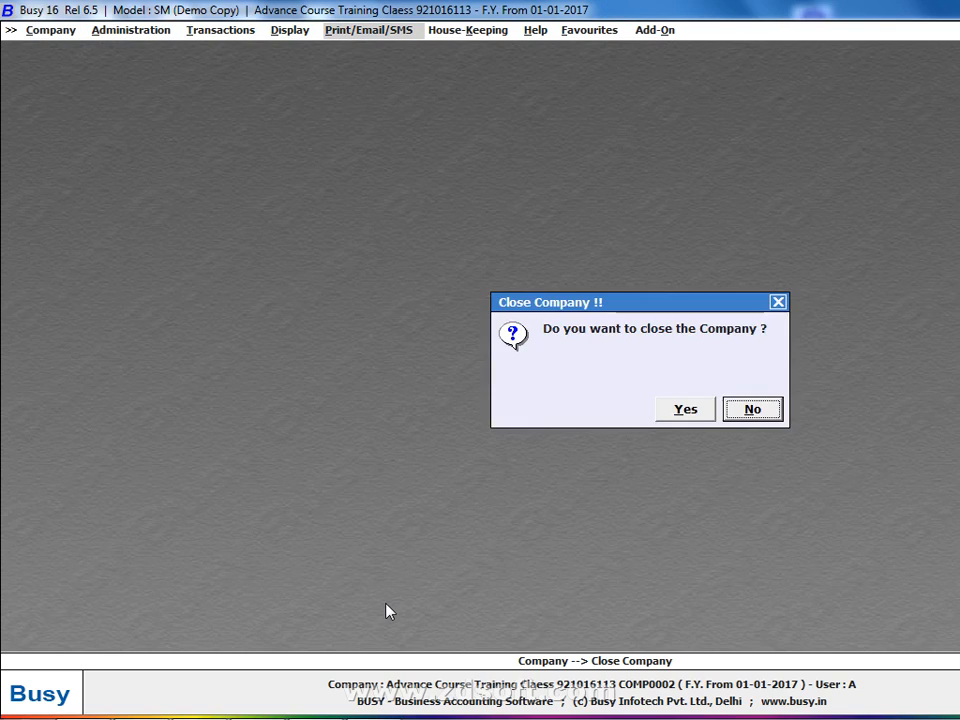
key("y")
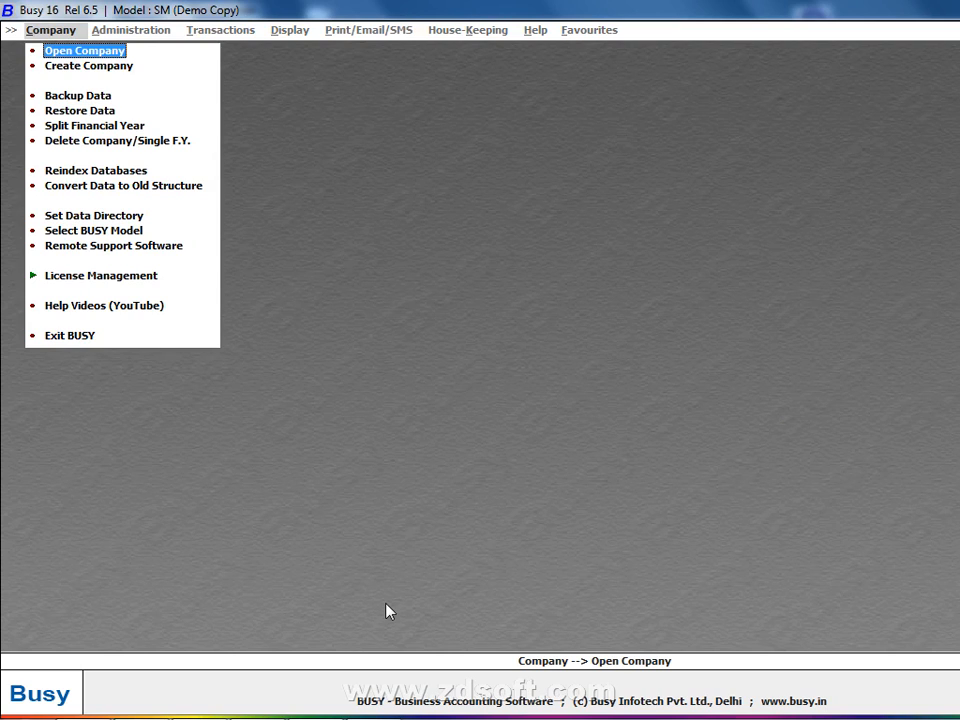
key("Return")
key("Return")
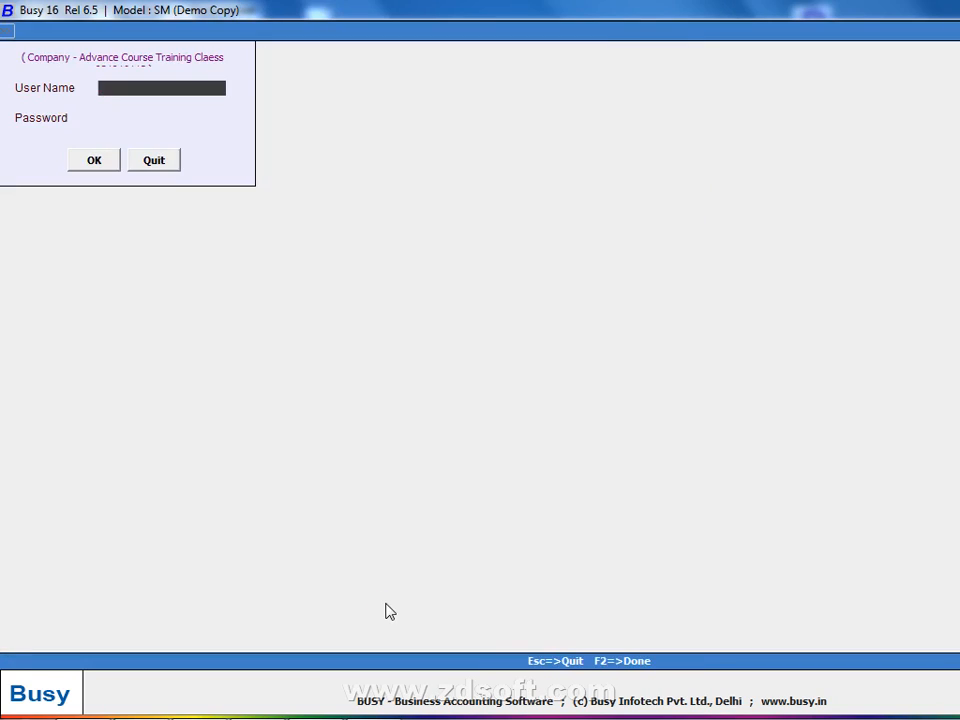
Log in to the training company with the SuperUser name and password
type("A")
key("Return")
type("a")
key("Return")
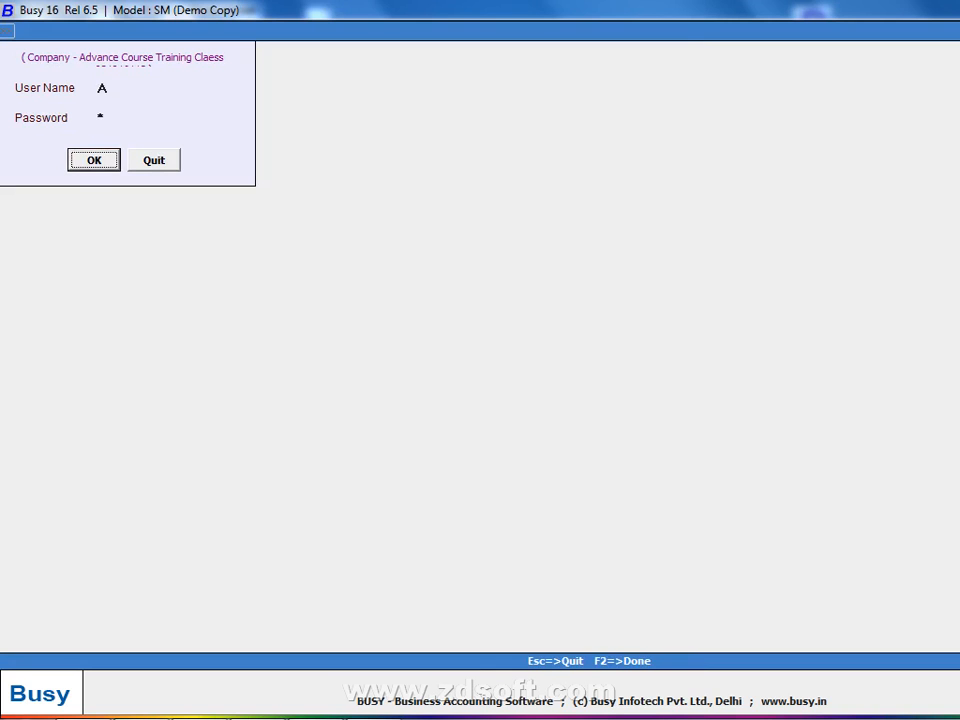
key("Return")
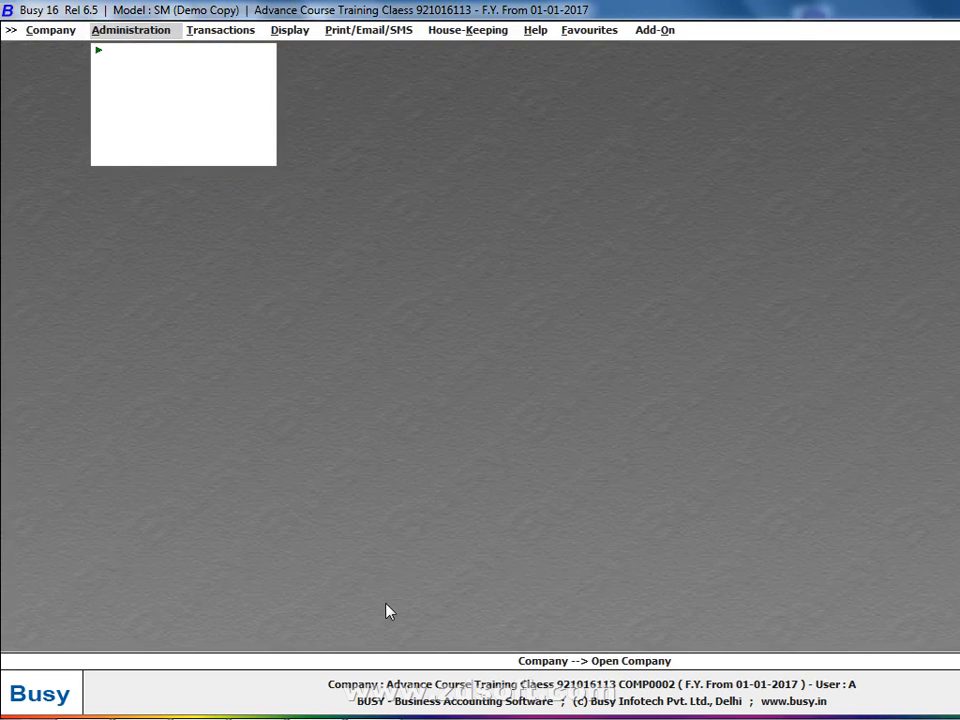
Close the company, reopen it from the company list and log in again as SuperUser
key("Escape")
key("Return")
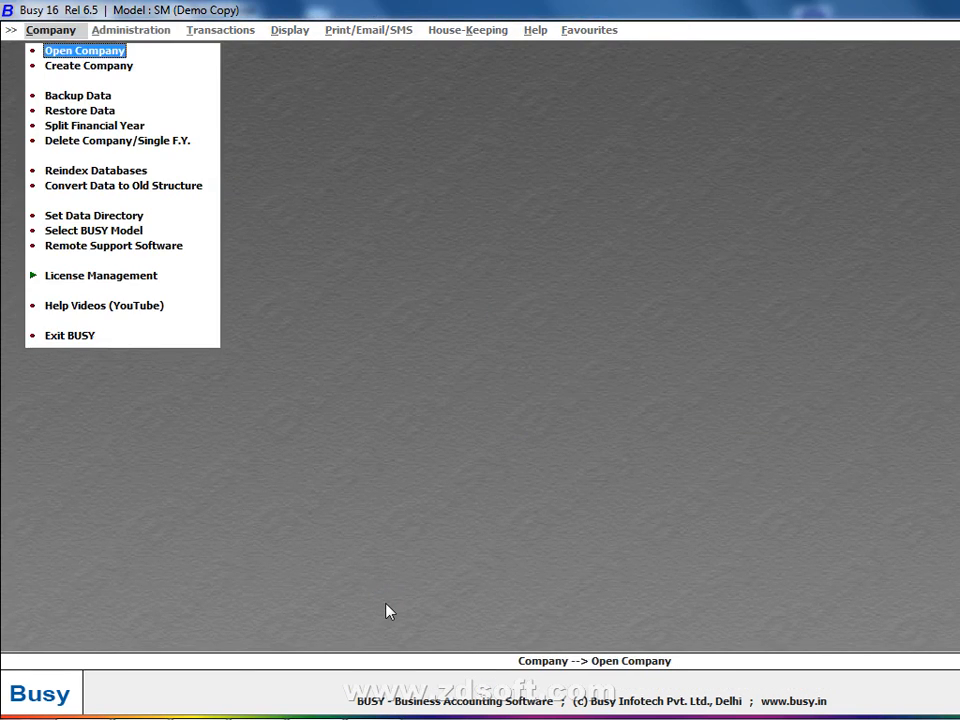
key("Return")
key("Return")
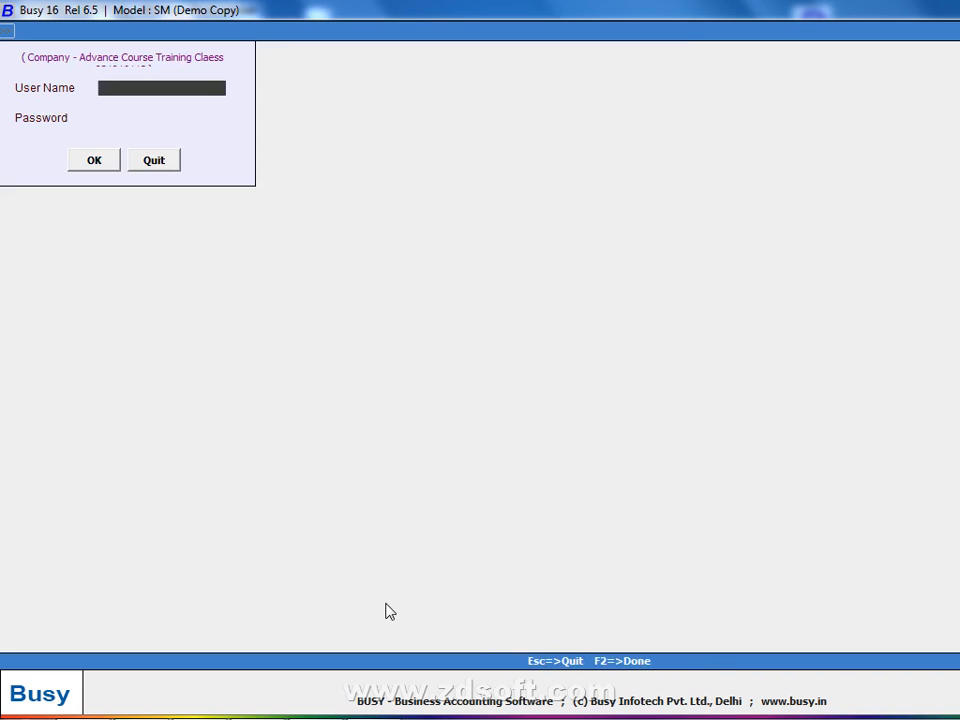
type("A")
key("Return")
type("a")
key("Return")
key("Return")
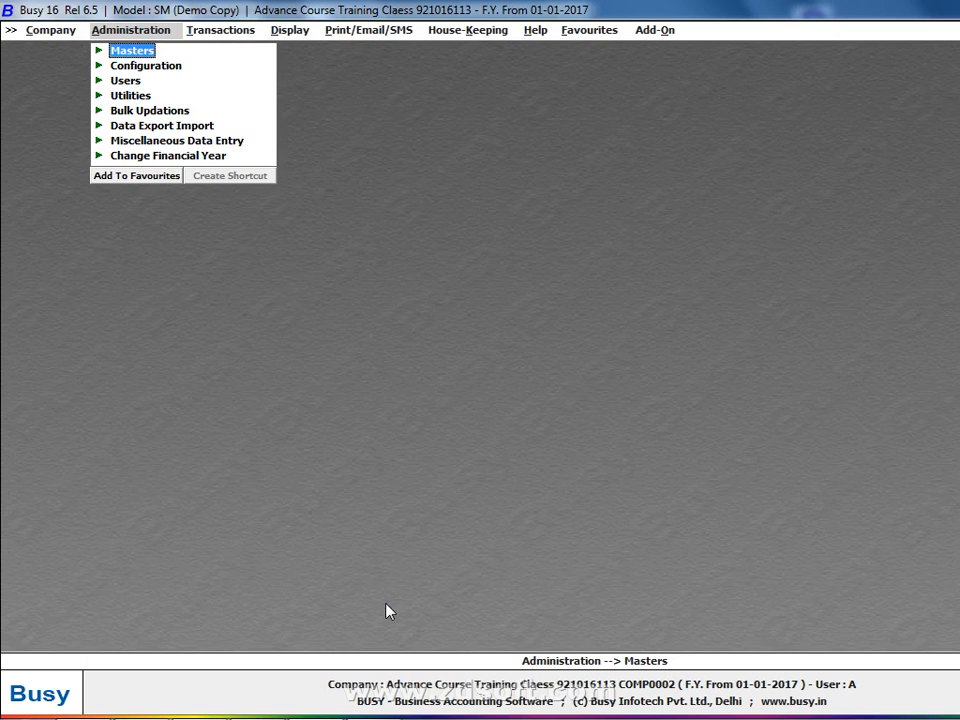
Close it once more, reopen it from the Company commands and submit the login
key("Escape")
key("Escape")
key("Return")
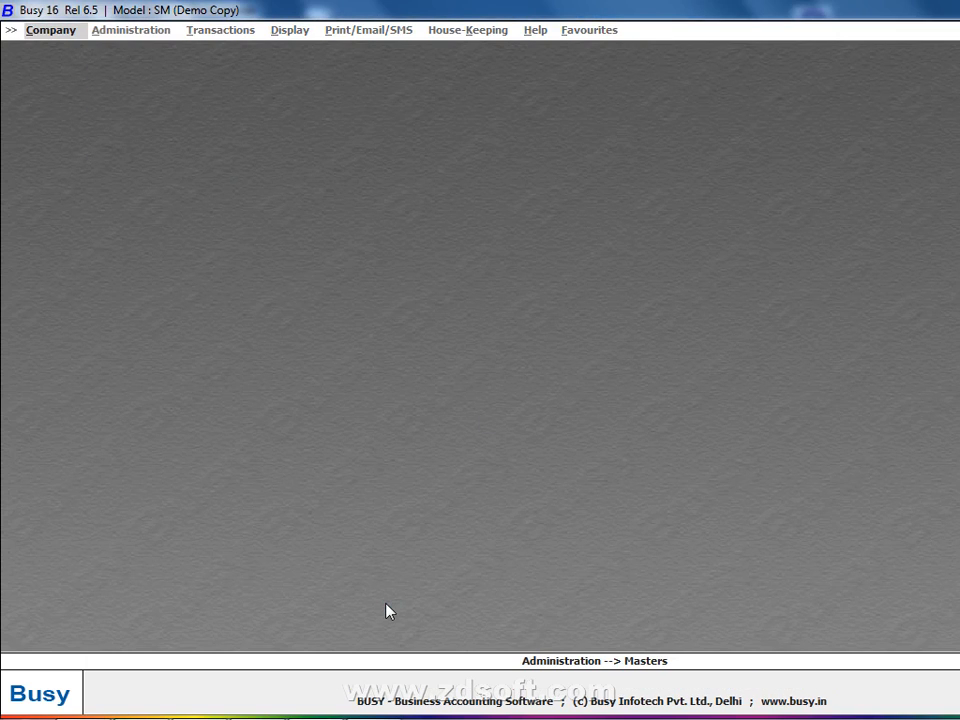
key("Return")
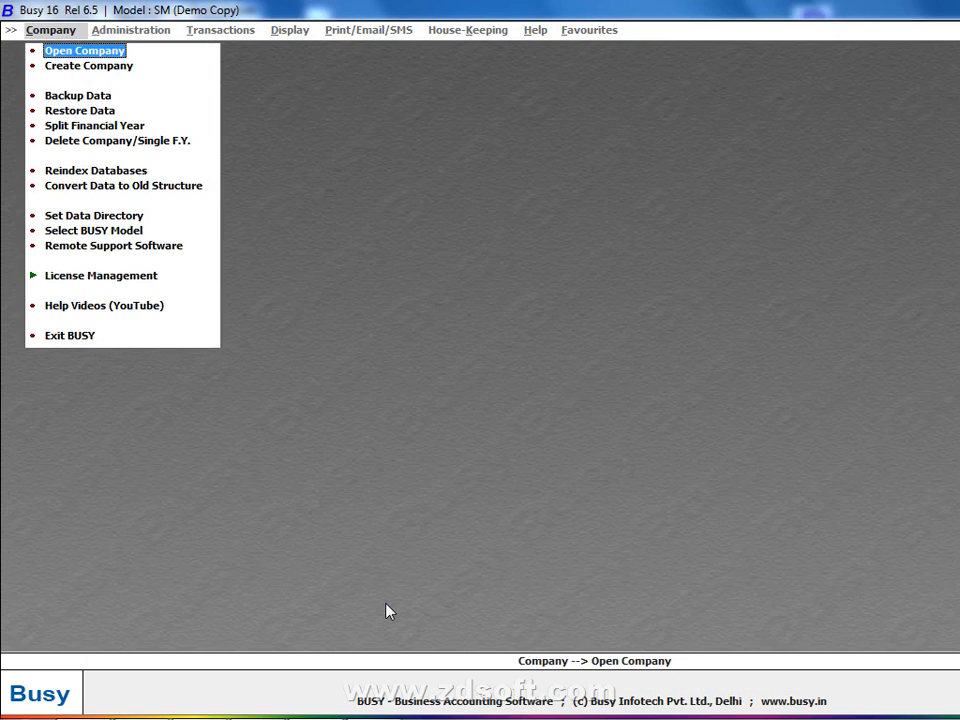
key("Return")
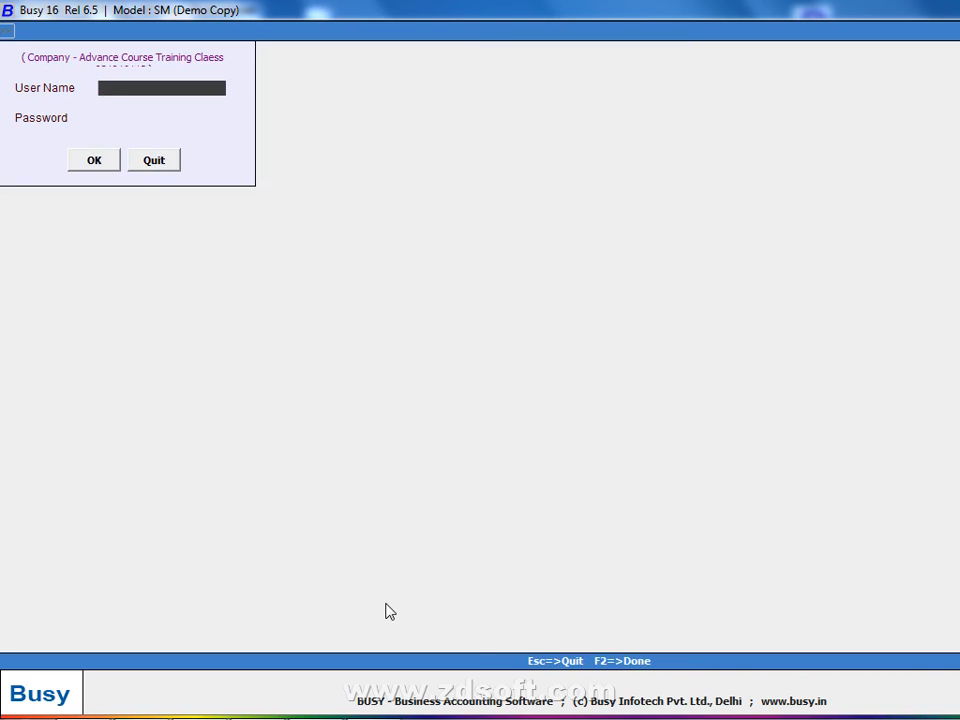
type("a")
key("Return")
key("Return")
key("Return")
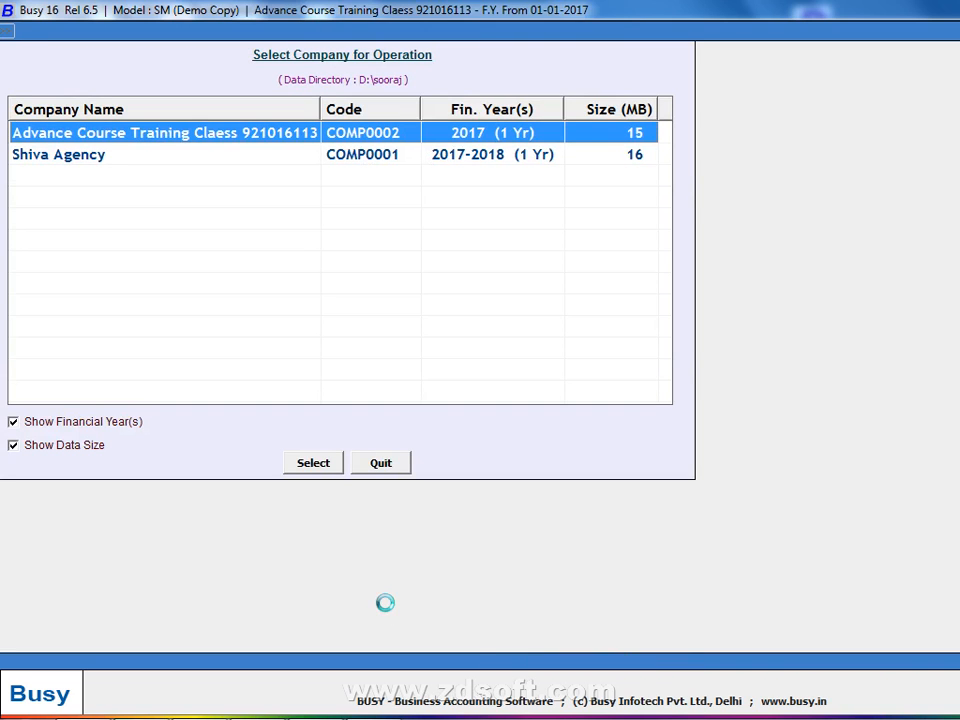
key("Escape")
key("Escape")
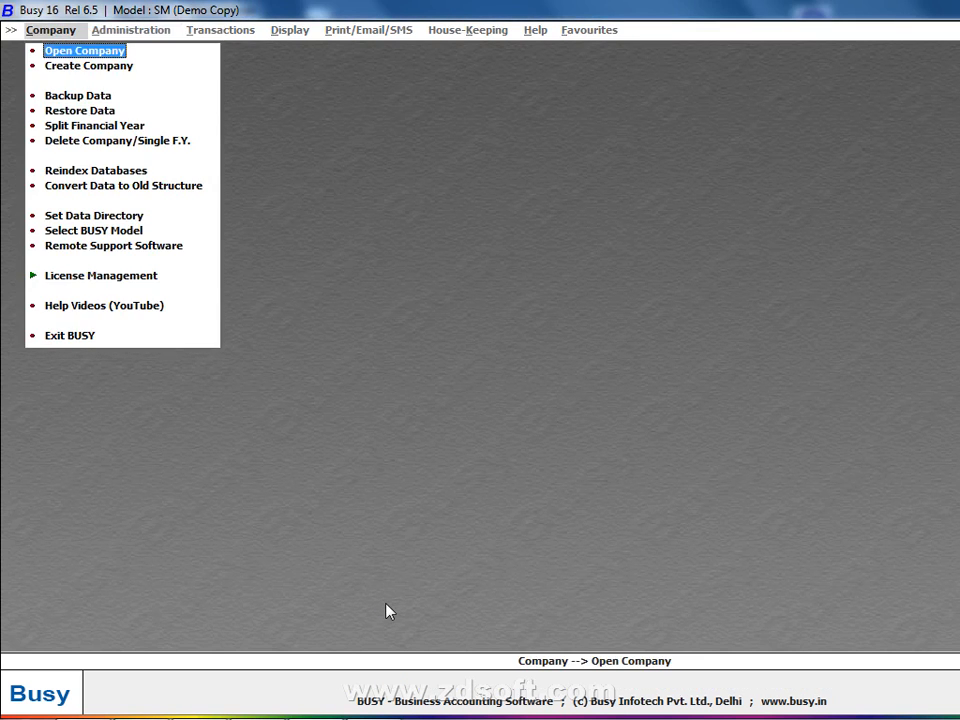
Close the company and review the data directory (D:\sooraj), quitting without changes
key("Return")
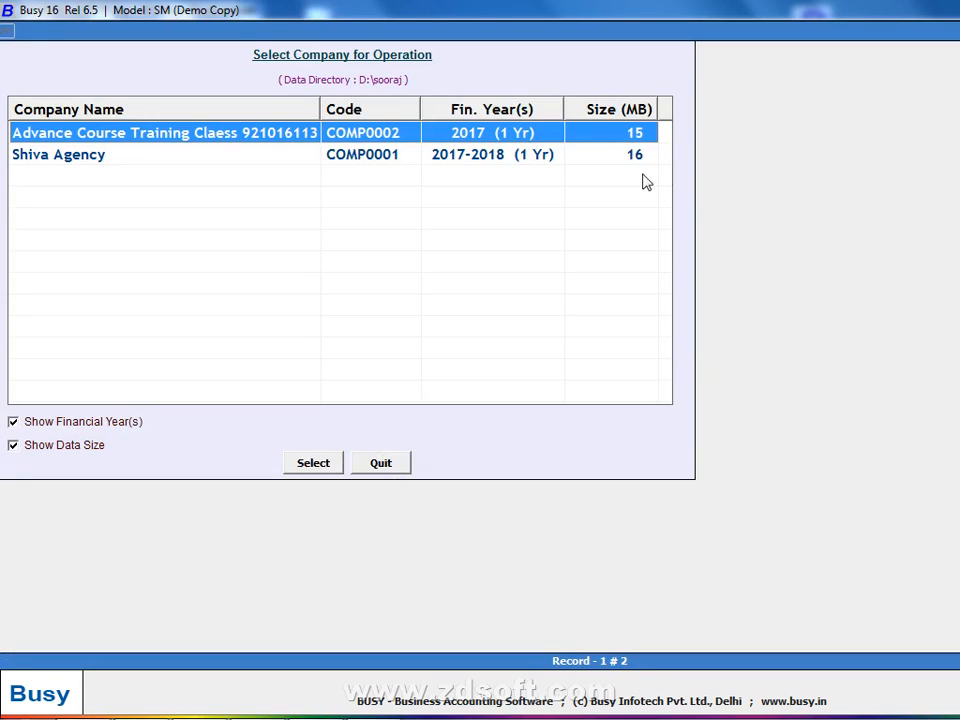
key("Escape")
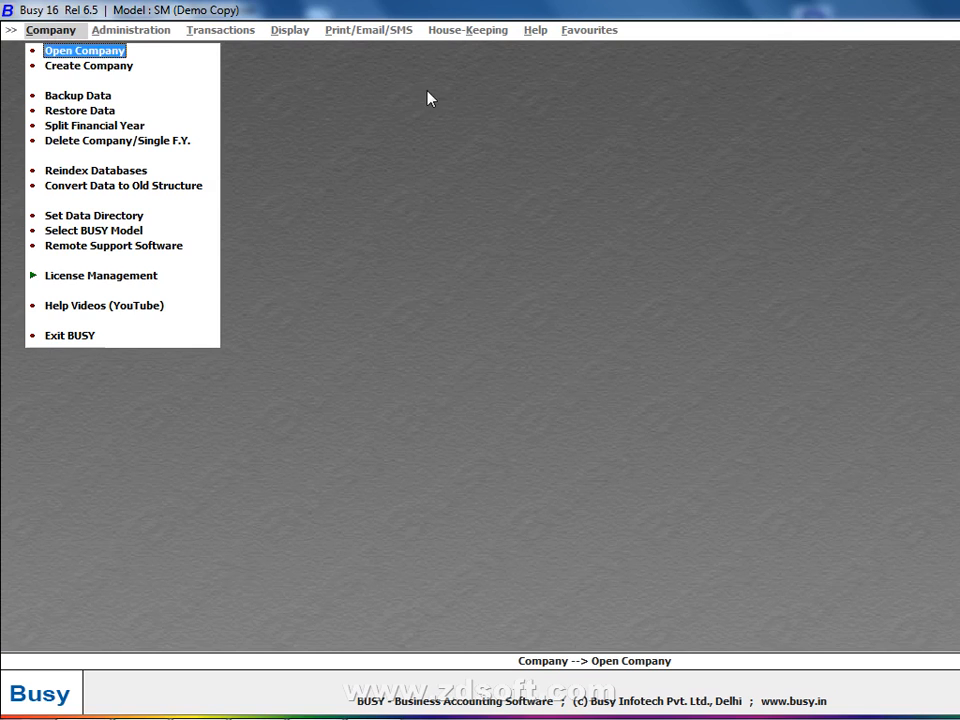
left_click(121, 219)
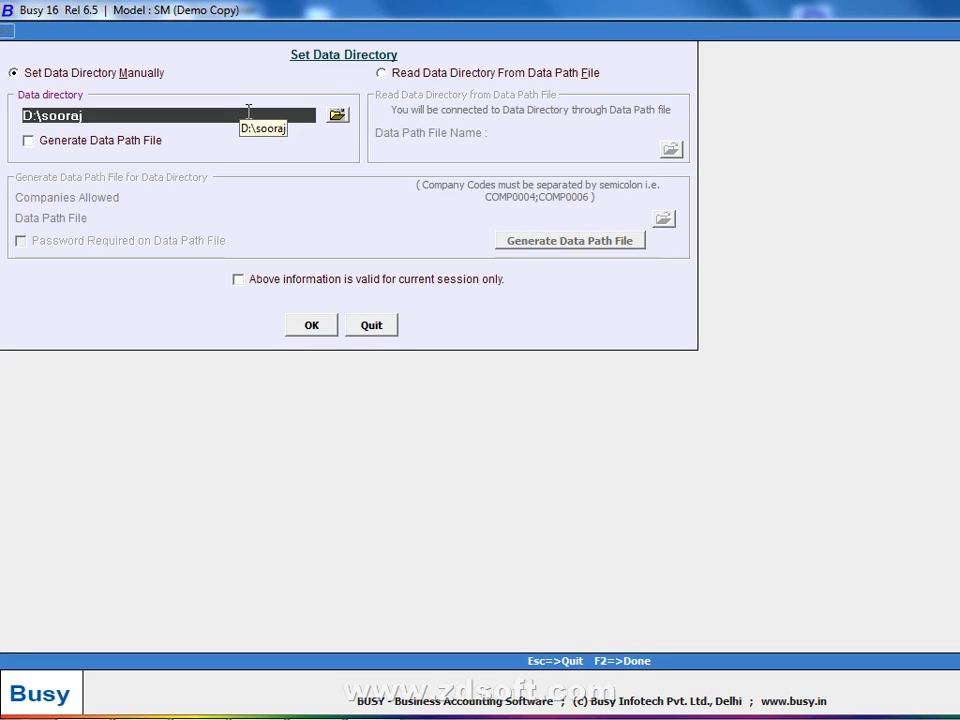
left_click(376, 326)
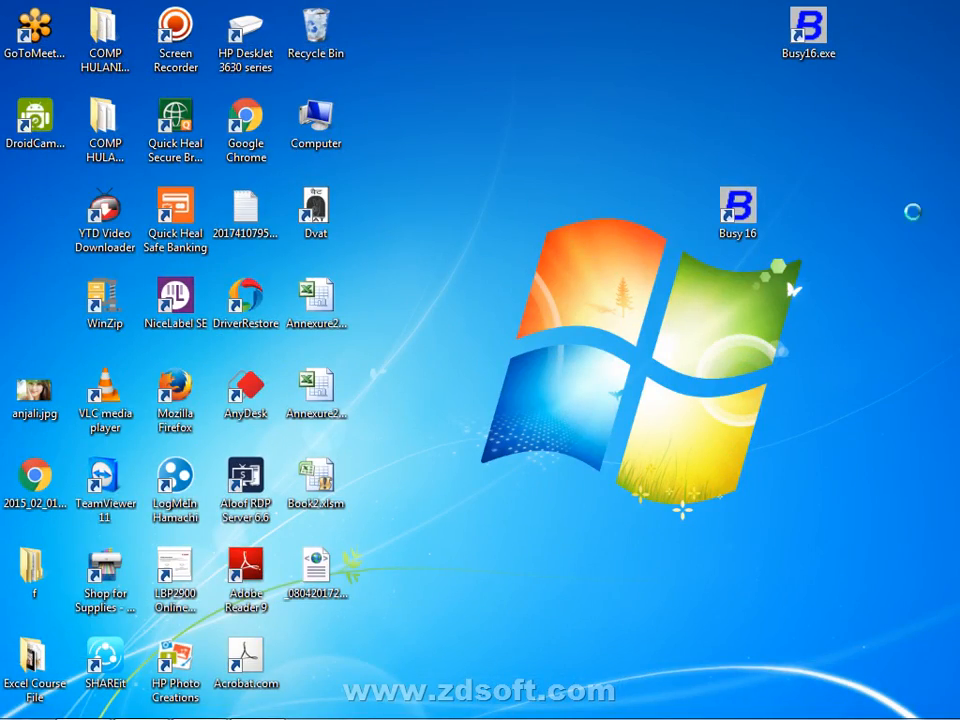
Refresh the Windows desktop from its right-click menu
right_click(885, 152)
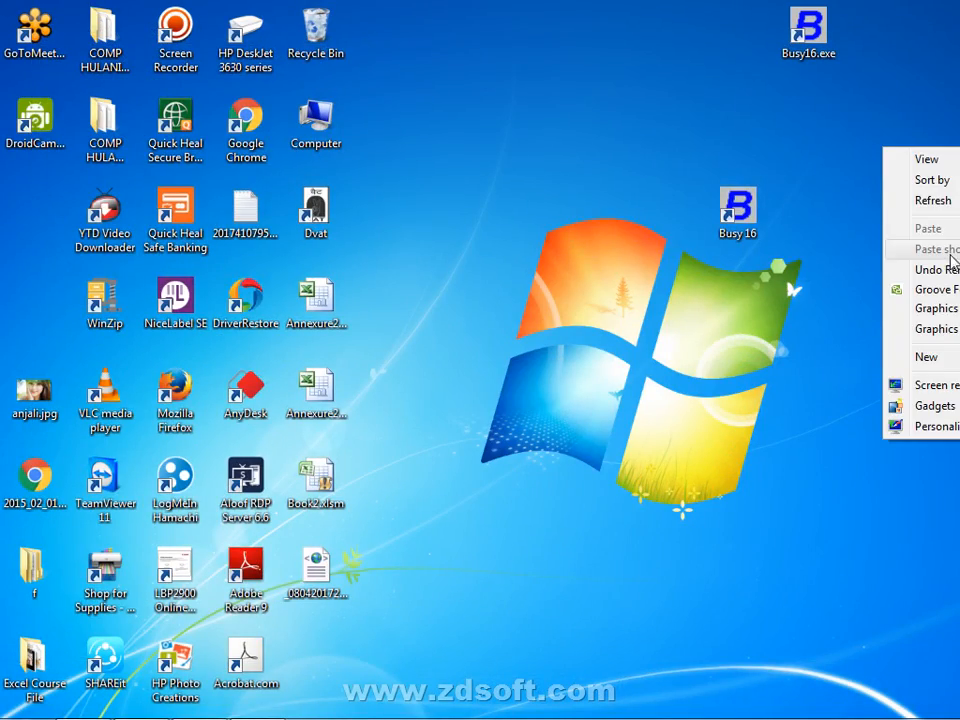
left_click(933, 200)
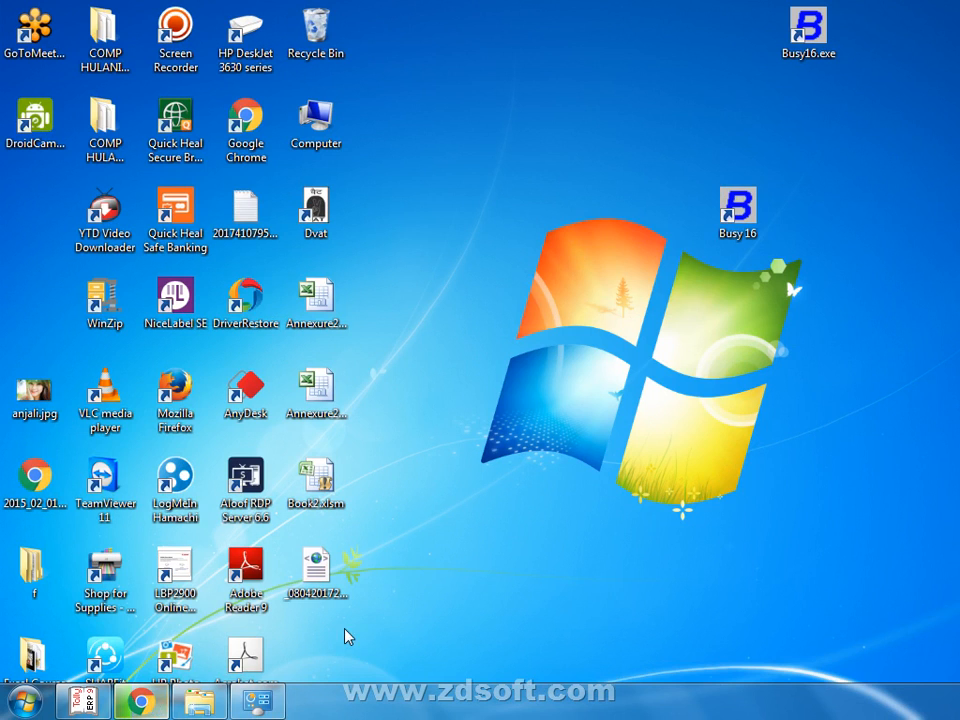